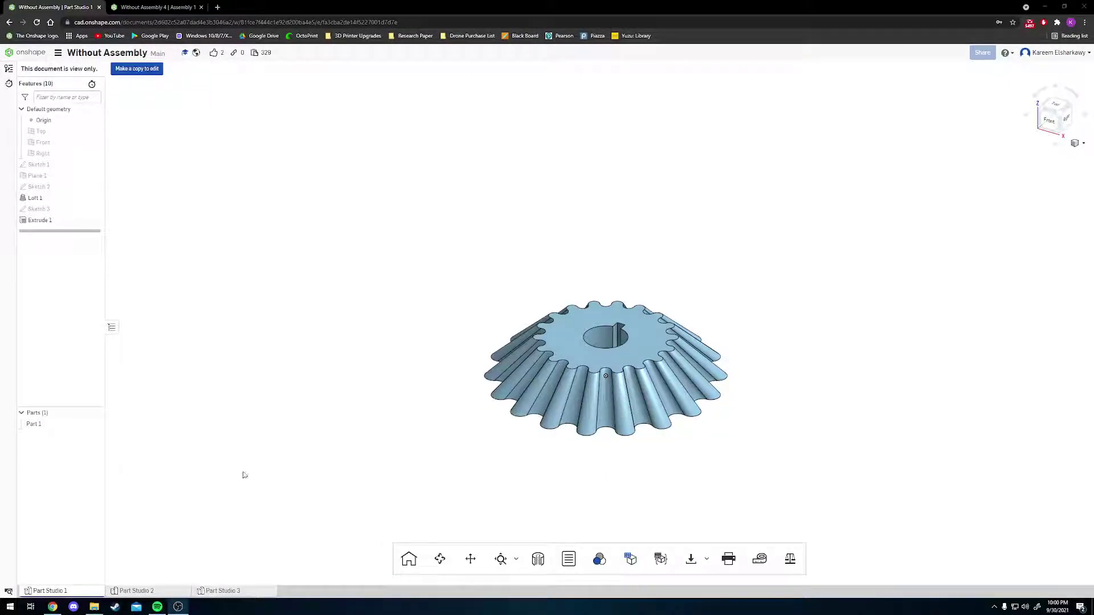
Step: Examine the bevel gear, the bracket and the keyed shaft in Part Studios 1, 2 and 3 from several angles
middle_click_drag(579, 445, 546, 467)
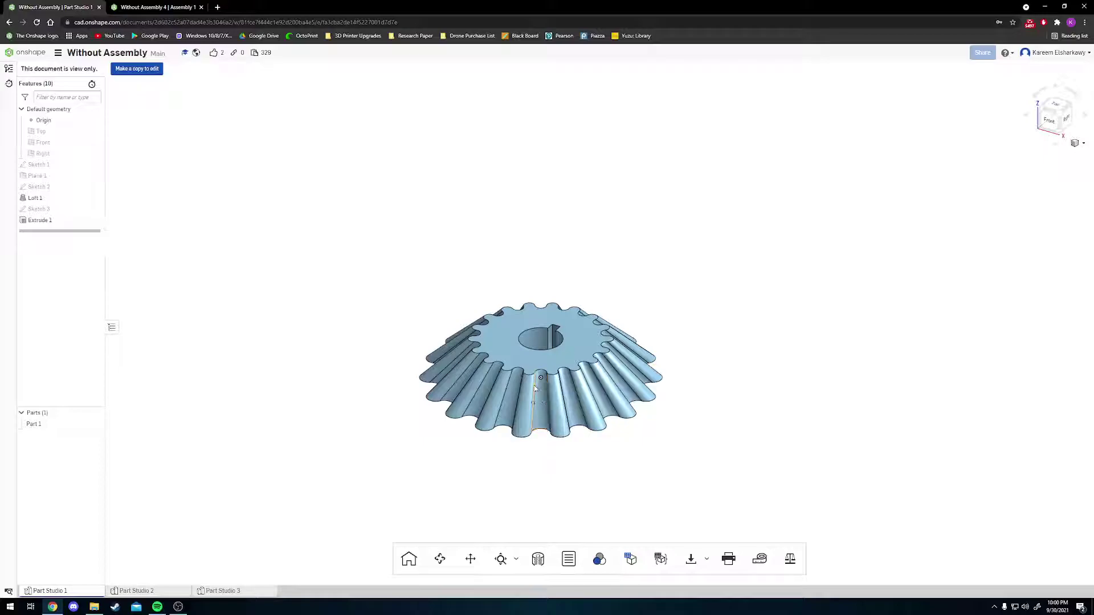
right_click_drag(368, 445, 634, 436)
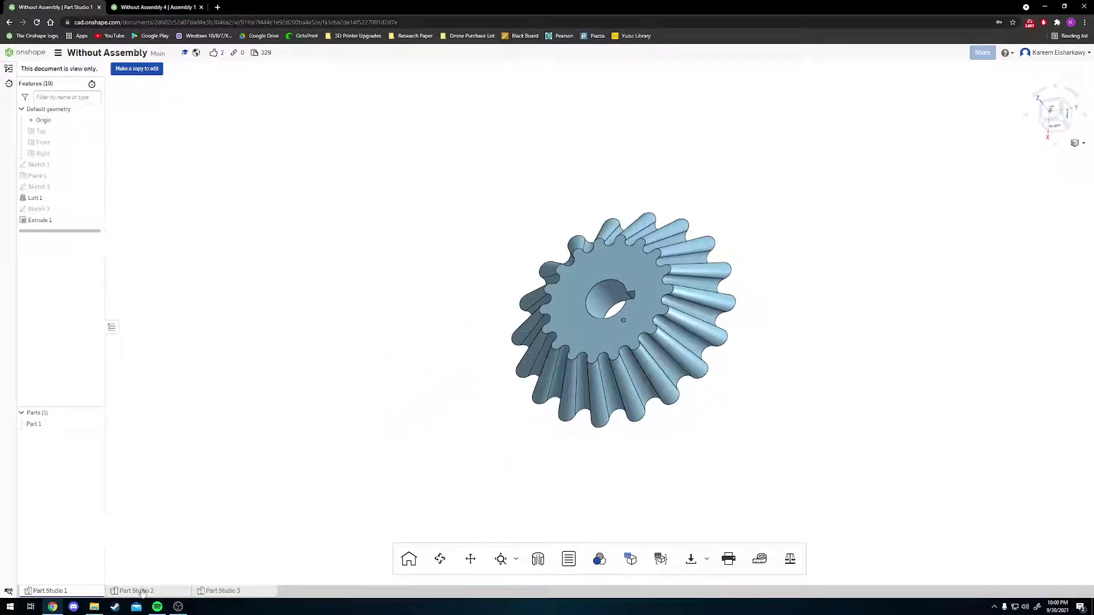
middle_click_drag(628, 393, 557, 399)
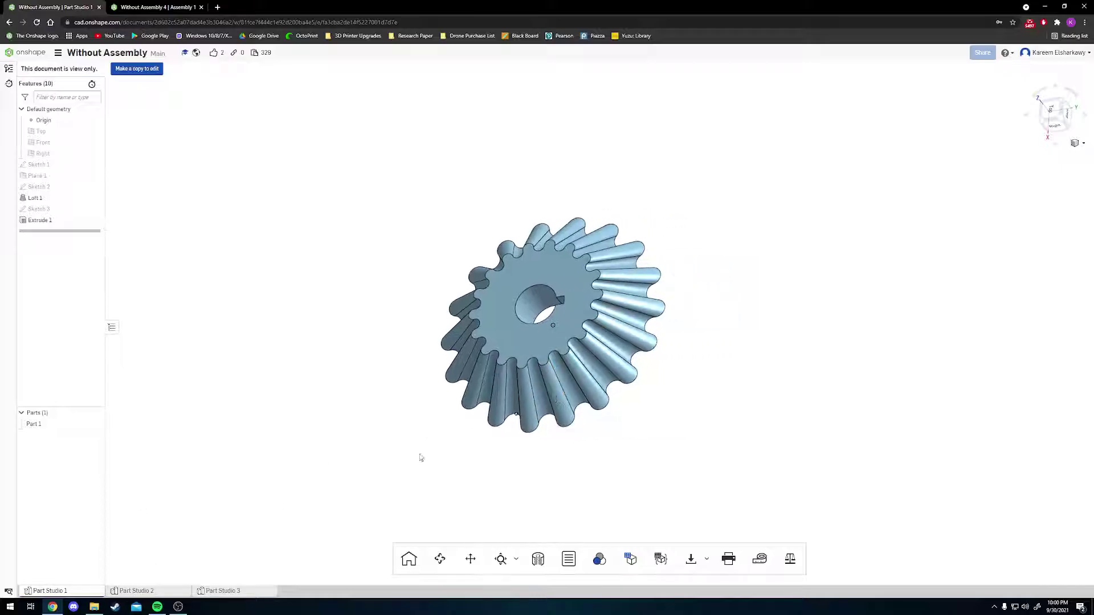
left_click(143, 592)
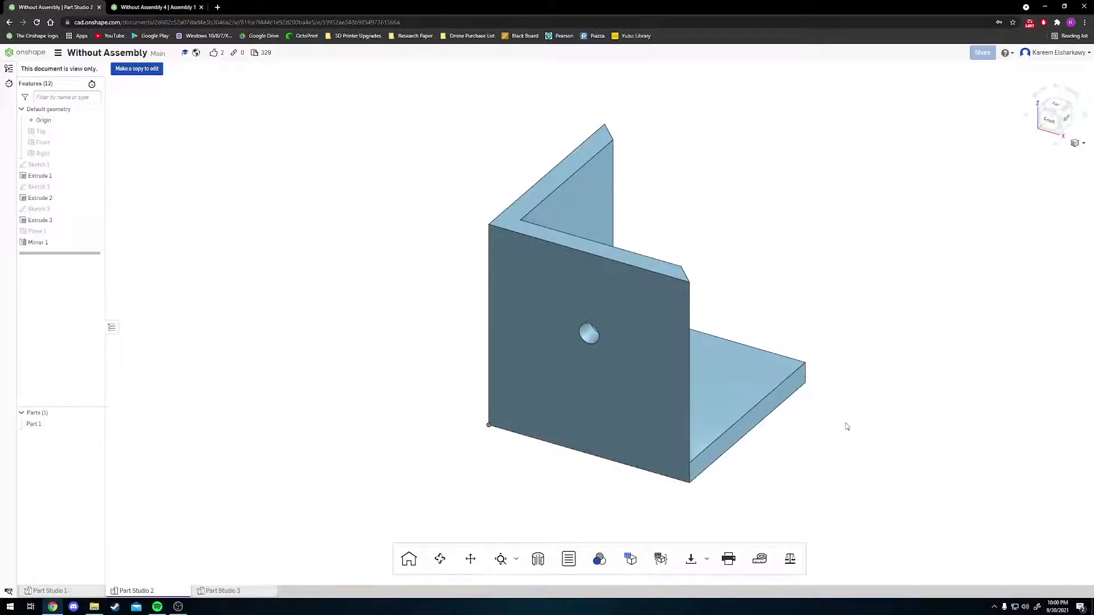
right_click_drag(845, 428, 667, 454)
left_click(224, 593)
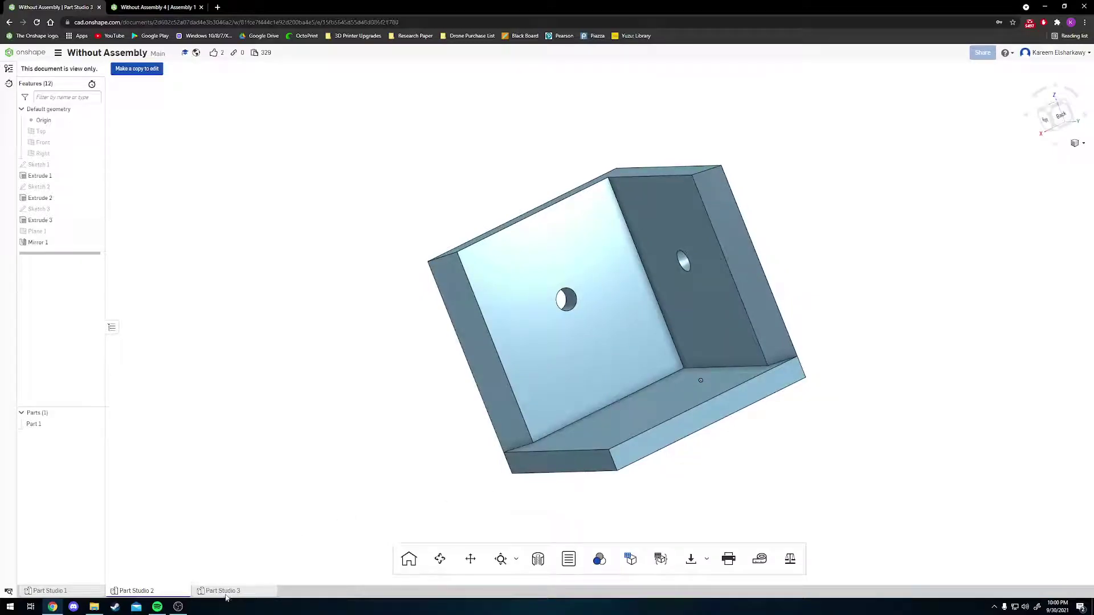
right_click_drag(678, 381, 623, 449)
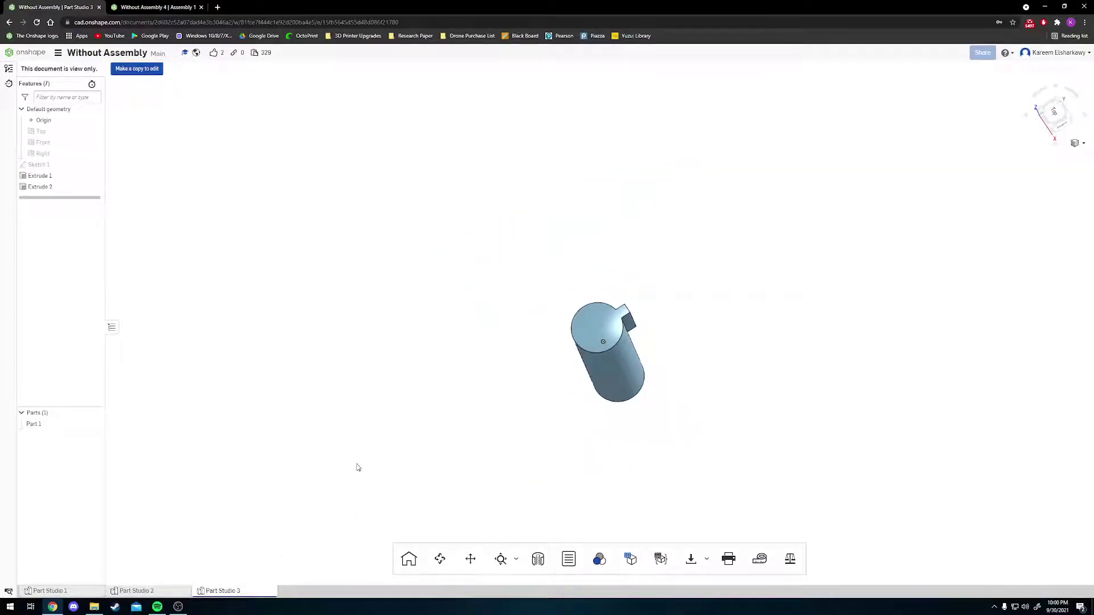
right_click_drag(667, 400, 655, 328)
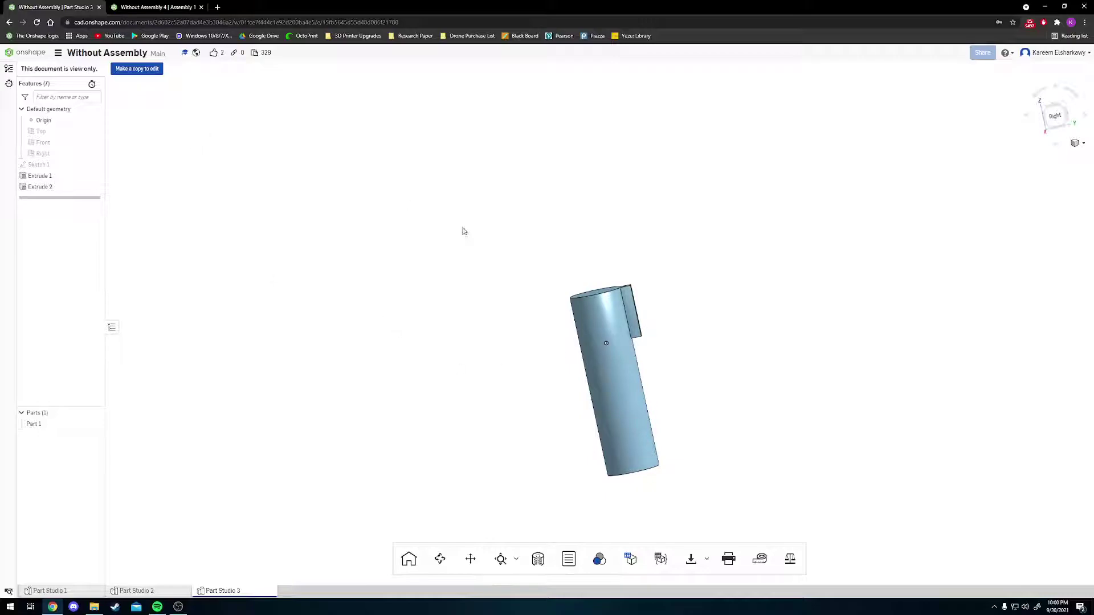
right_click_drag(462, 229, 444, 204)
middle_click_drag(573, 254, 524, 183)
right_click_drag(530, 197, 537, 207)
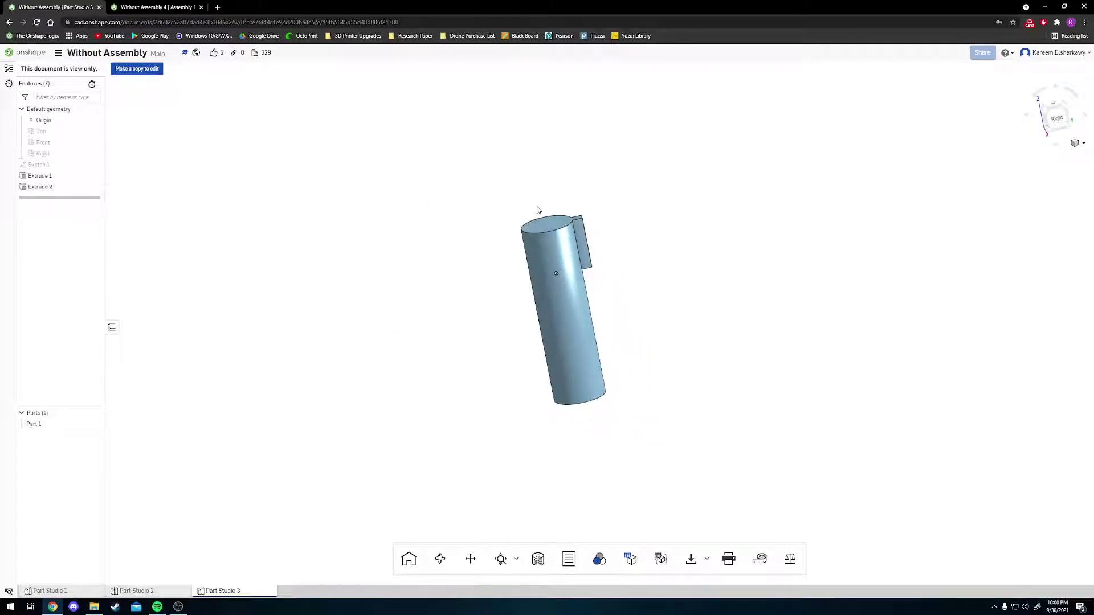
Step: Copy the view-only document to a new editable document named "Without Assembly - Copy" and check its three part studios
left_click(138, 71)
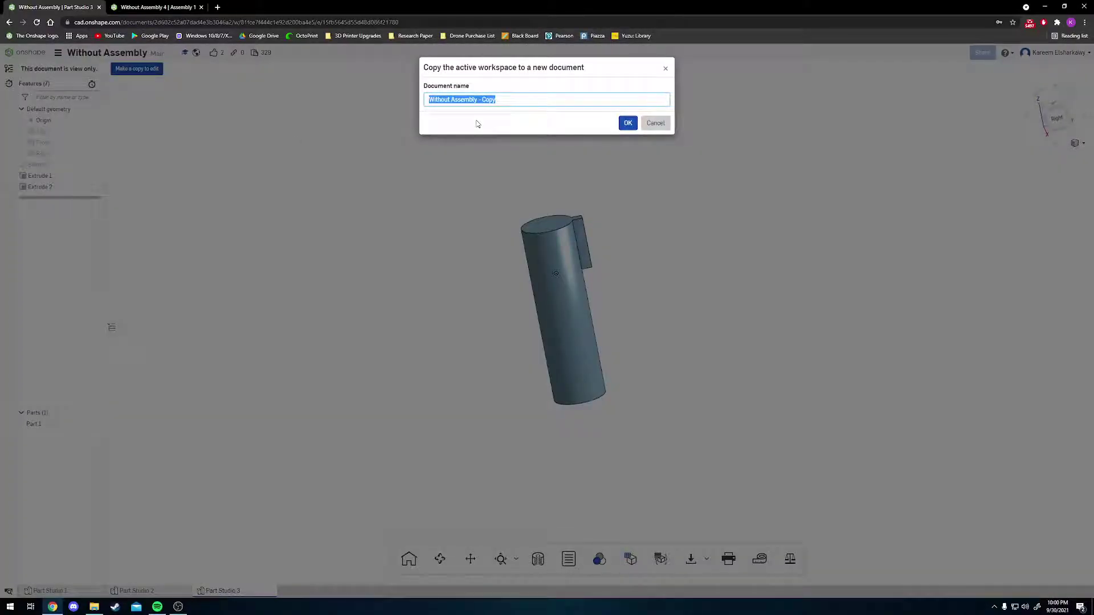
left_click(630, 123)
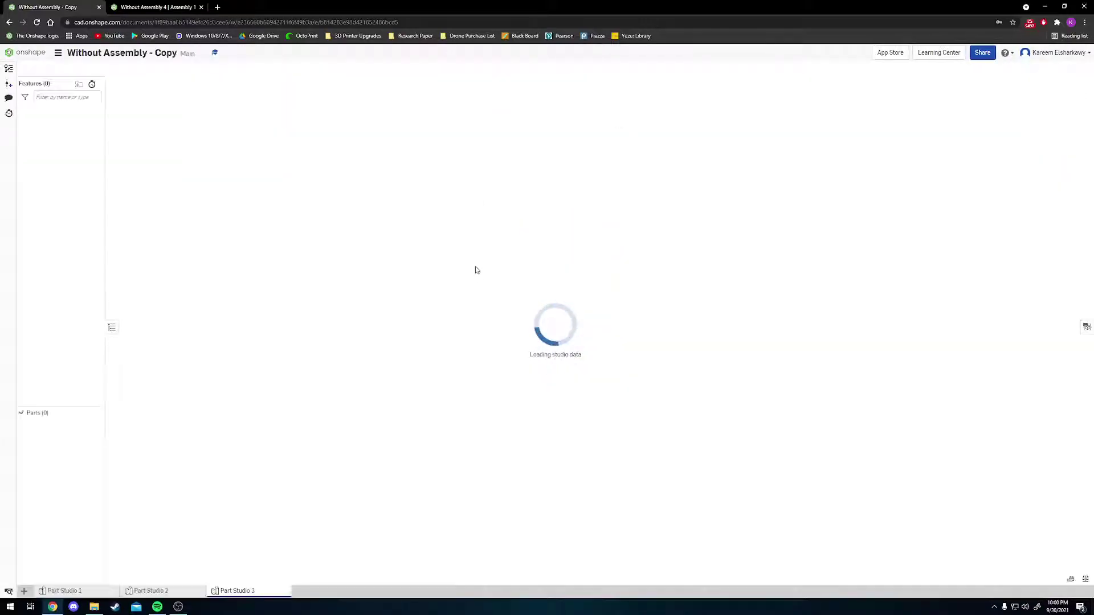
scroll(623, 277, "down", 3)
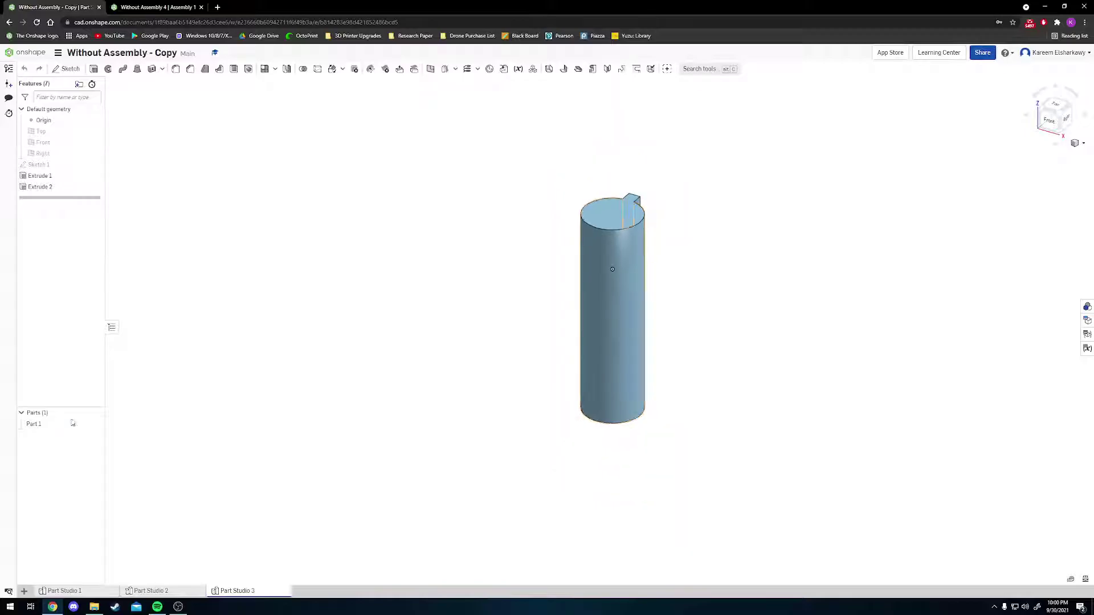
left_click(69, 592)
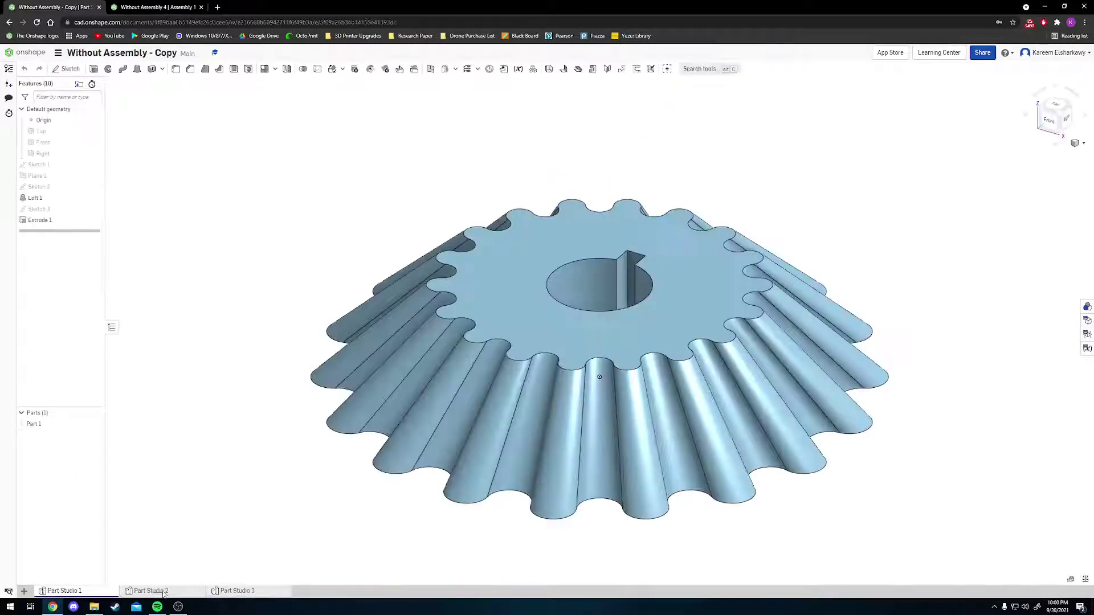
left_click(149, 591)
left_click(224, 593)
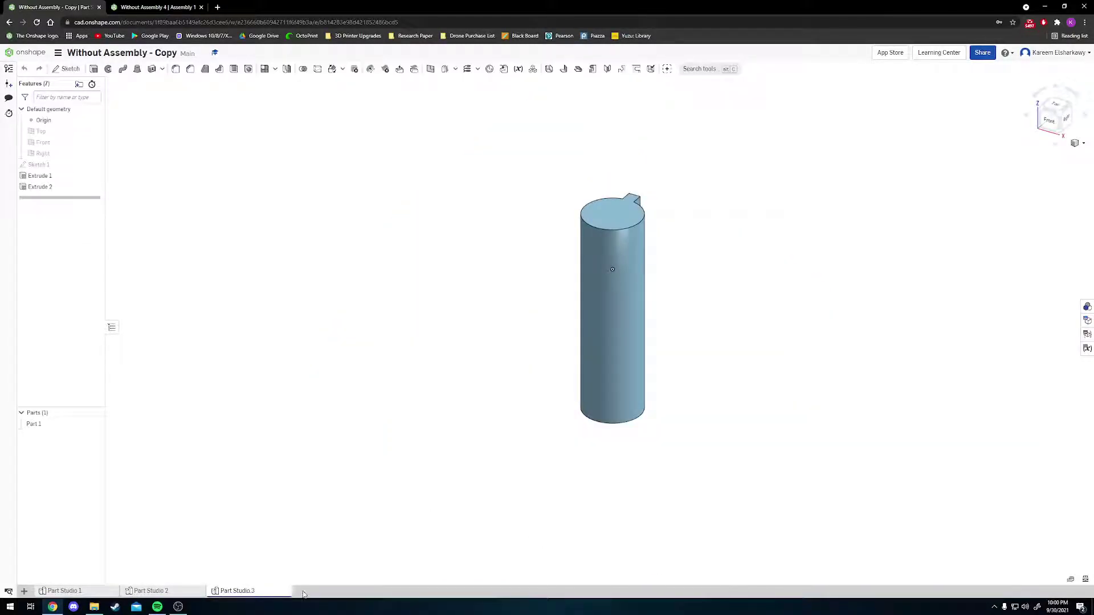
Step: Create a new assembly and insert the bracket from Part Studio 2 into it
left_click(25, 592)
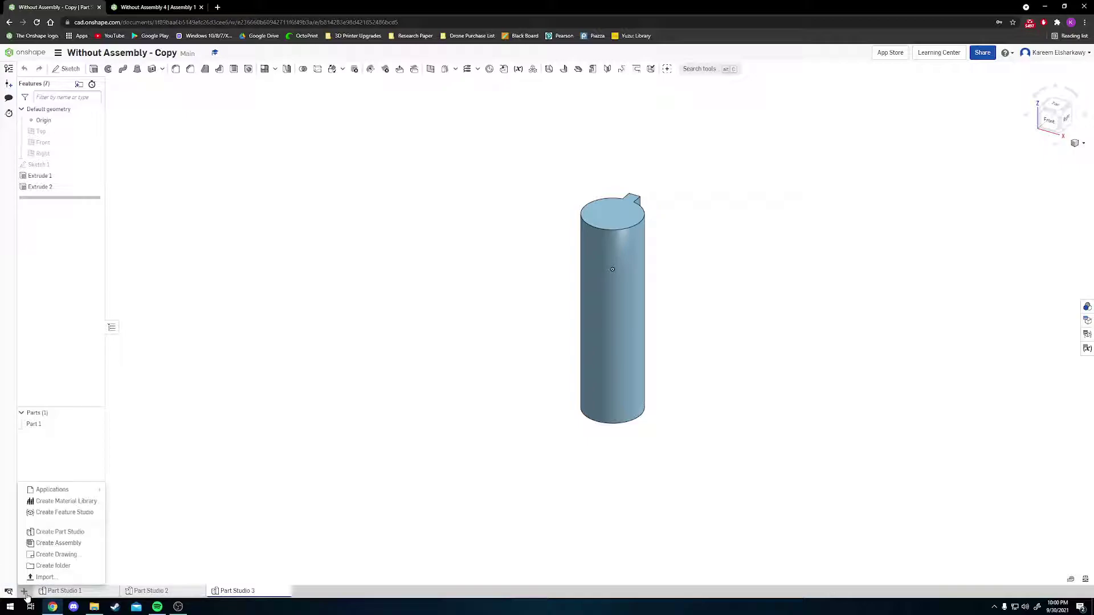
left_click(52, 546)
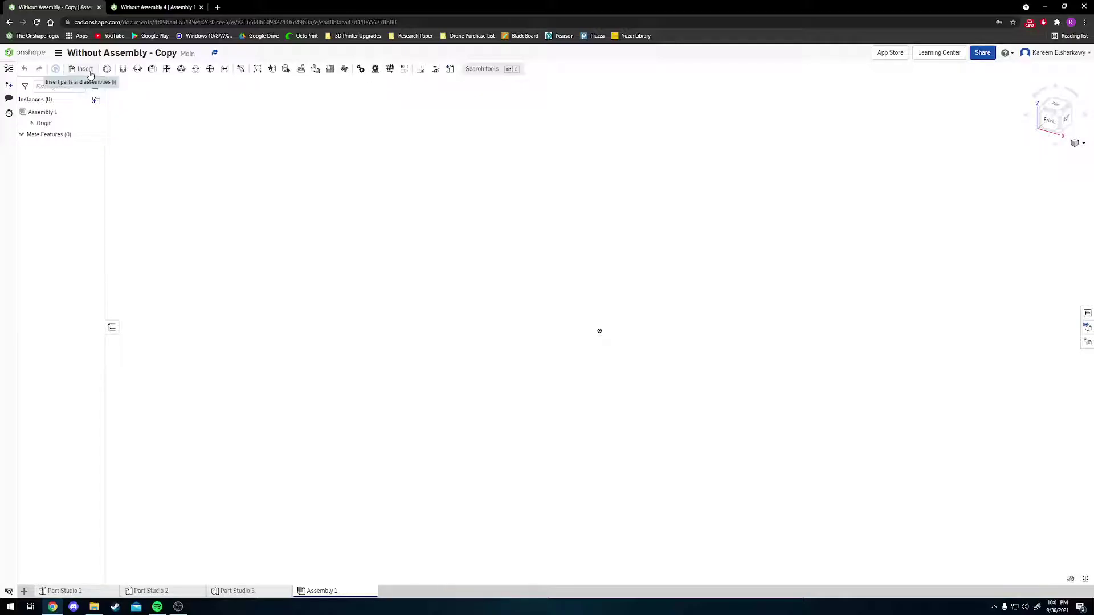
left_click(86, 70)
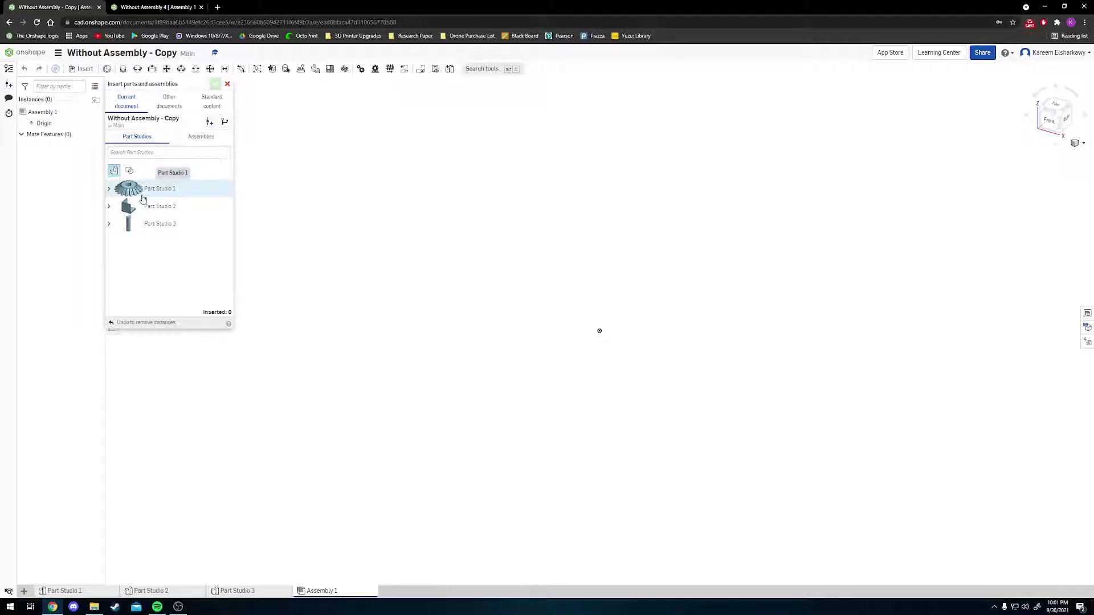
left_click(147, 206)
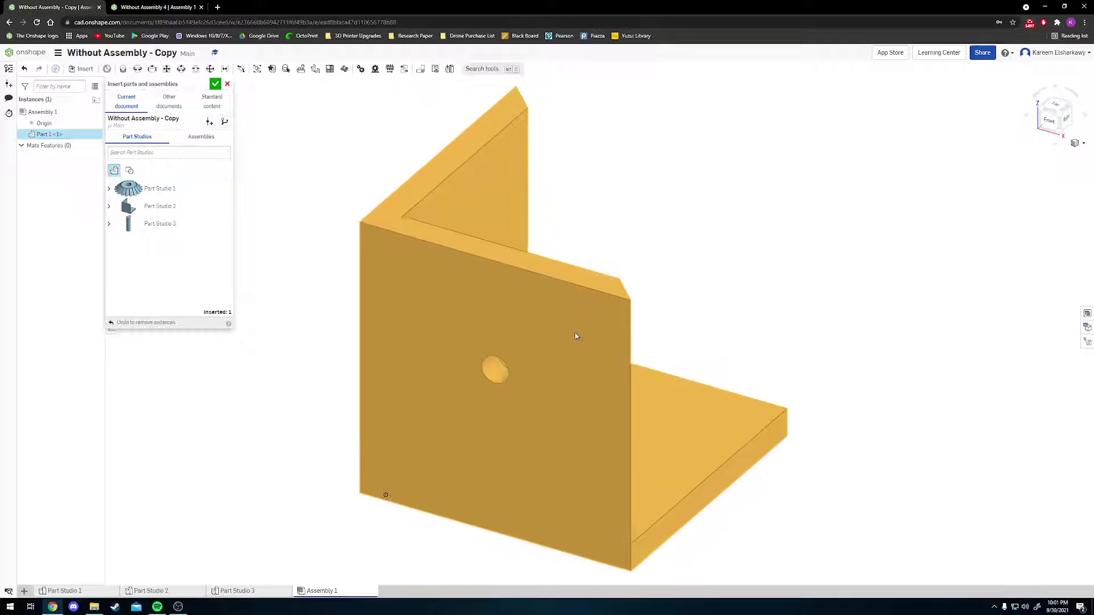
left_click(597, 336)
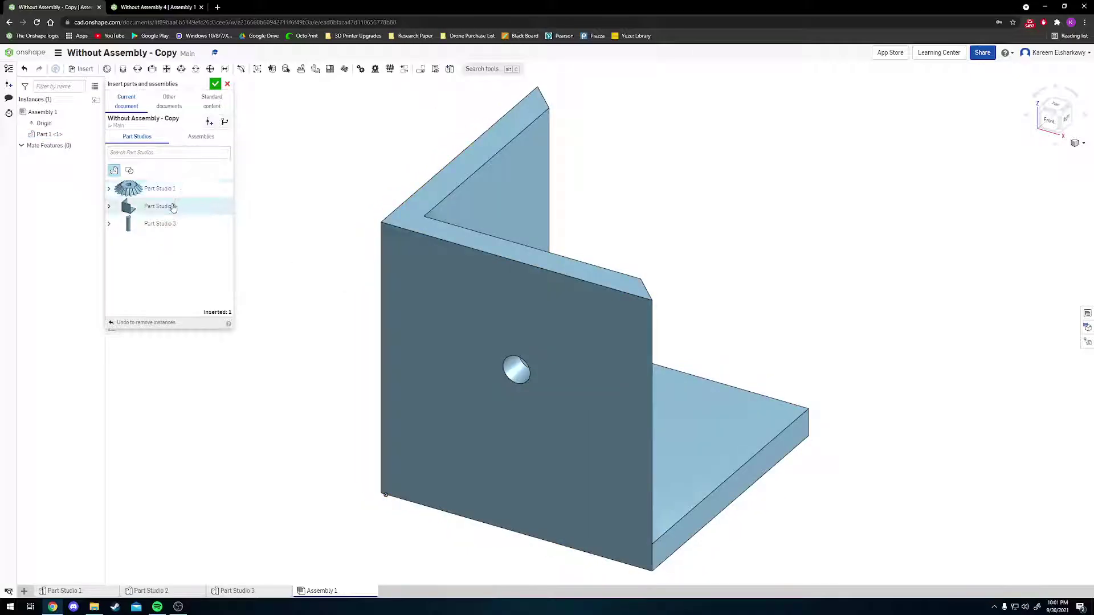
Step: Insert two instances of the bevel gear from Part Studio 1 beside the bracket
left_click(160, 189)
left_click(586, 265)
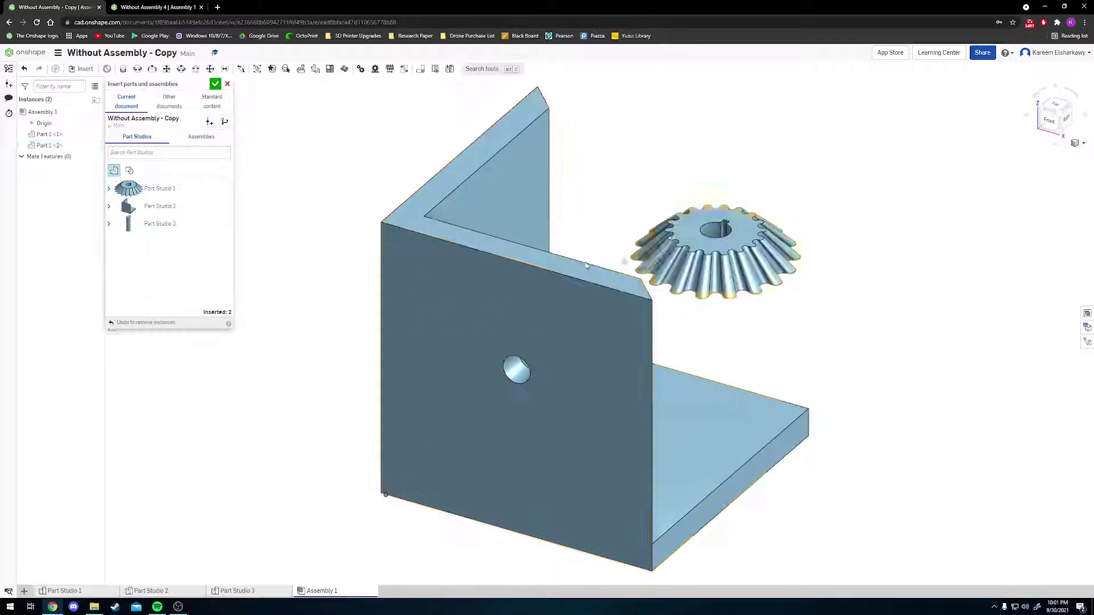
left_click(160, 188)
left_click(746, 344)
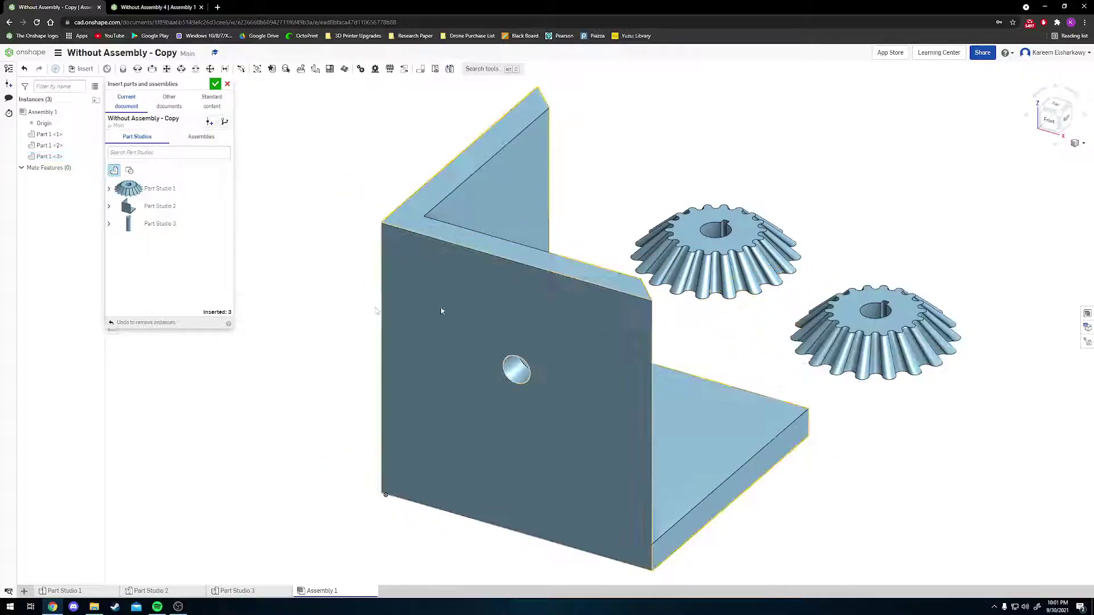
Step: Insert two instances of the keyed shaft from Part Studio 3 above the gears and finish inserting parts
left_click(160, 224)
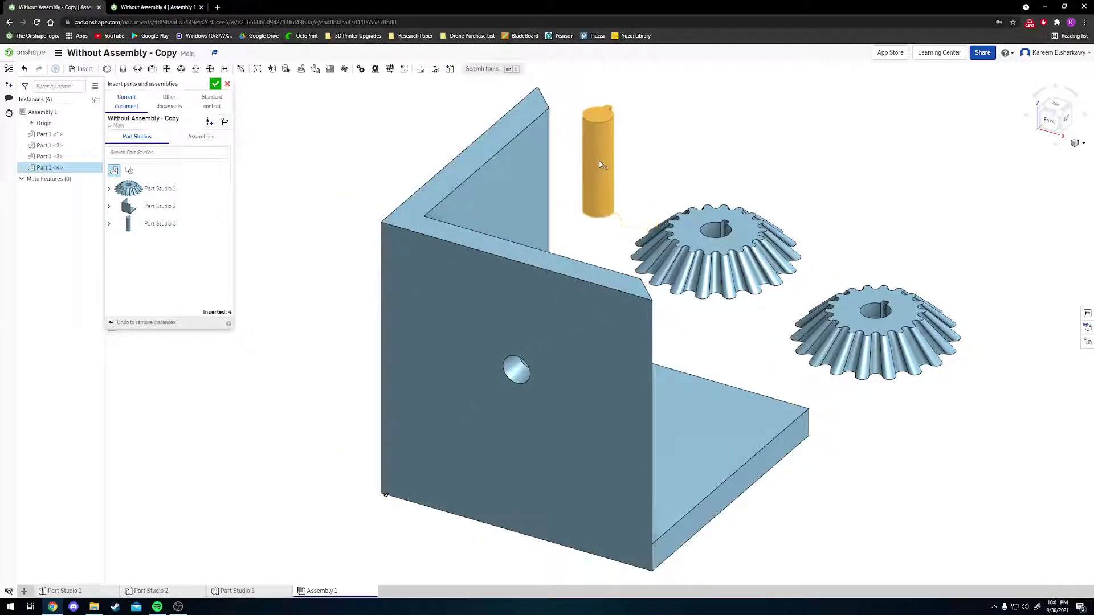
left_click(599, 165)
left_click(171, 224)
left_click(661, 156)
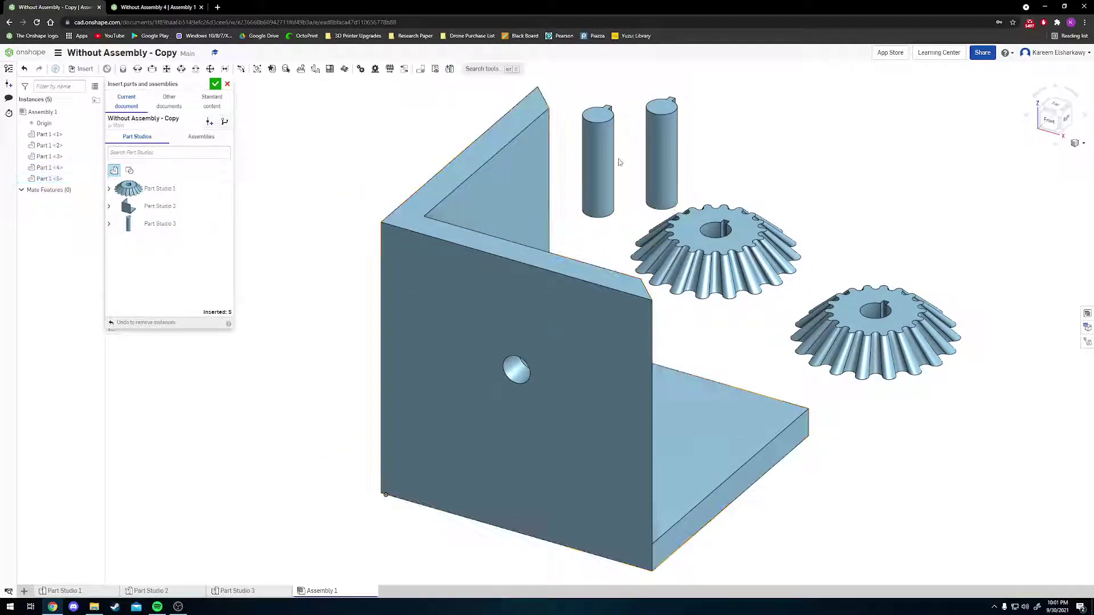
left_click(216, 84)
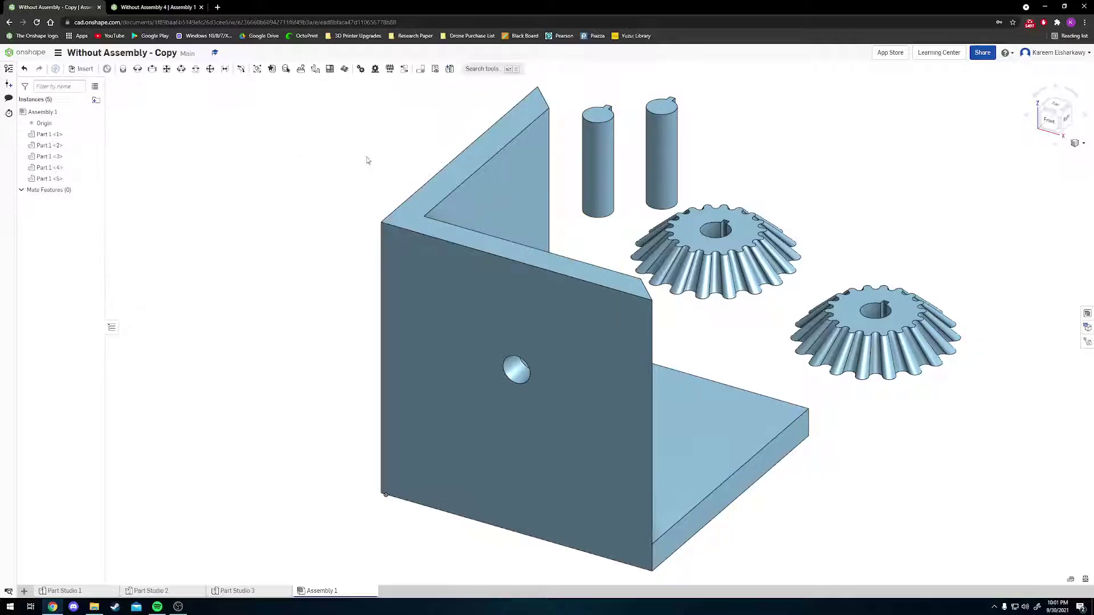
Step: Move both gears and both shafts out of the bracket, with the gears on one side and the shafts on the other
right_click_drag(772, 357, 633, 367)
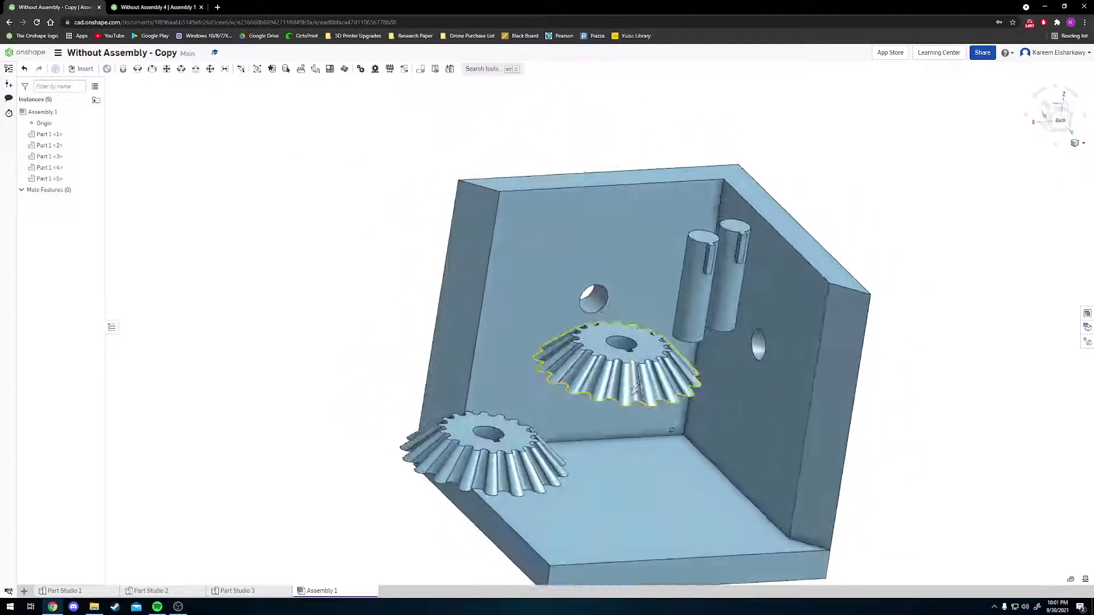
scroll(641, 433, "down", 5)
scroll(675, 403, "up", 4)
right_click_drag(675, 402, 794, 340)
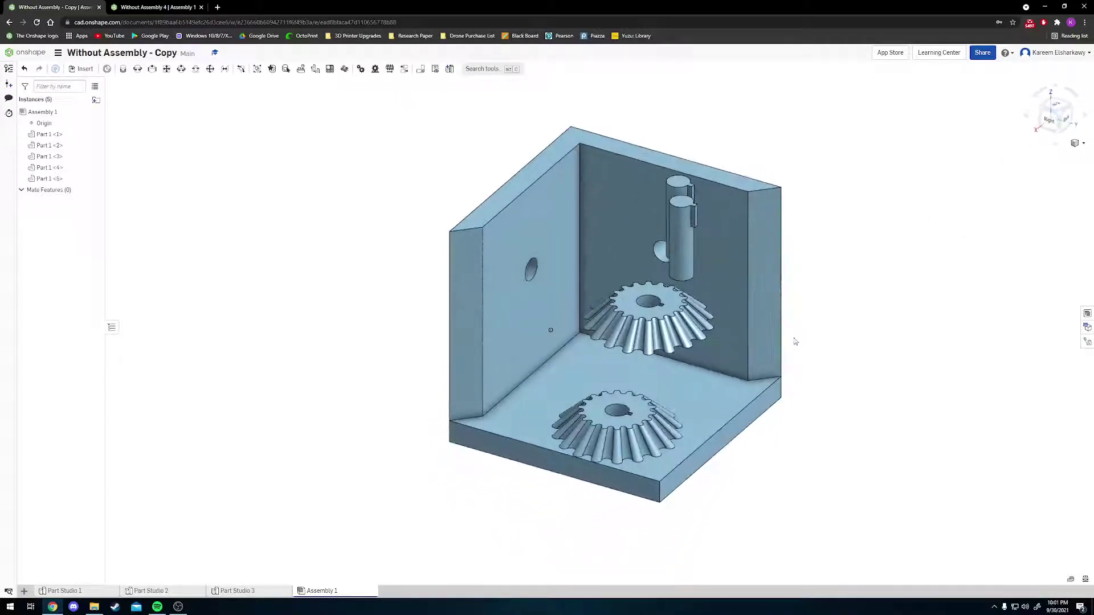
left_click_drag(601, 445, 312, 452)
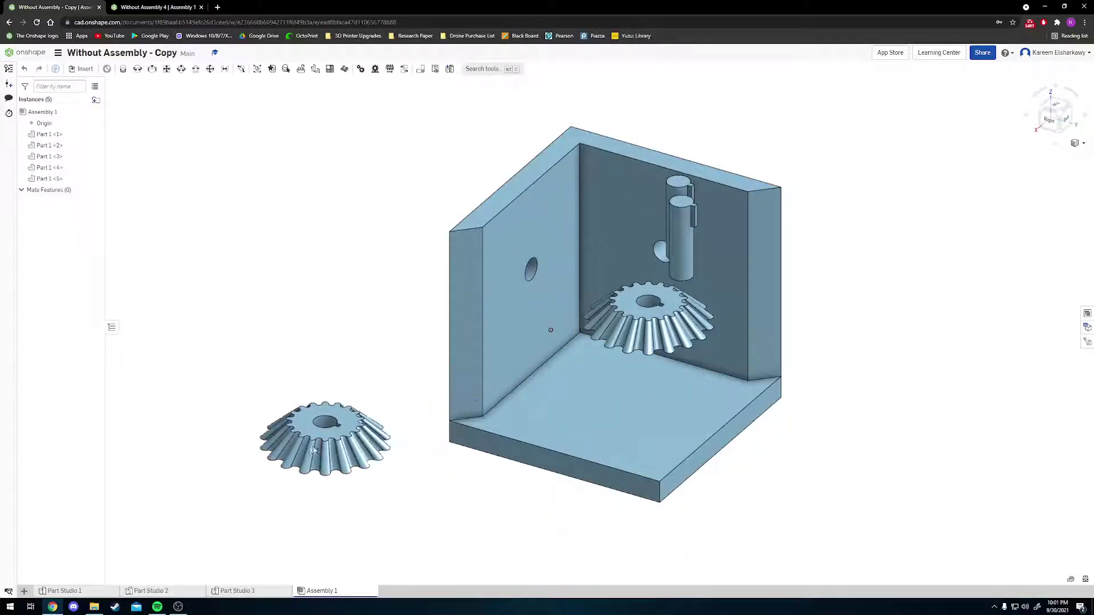
left_click_drag(661, 319, 440, 494)
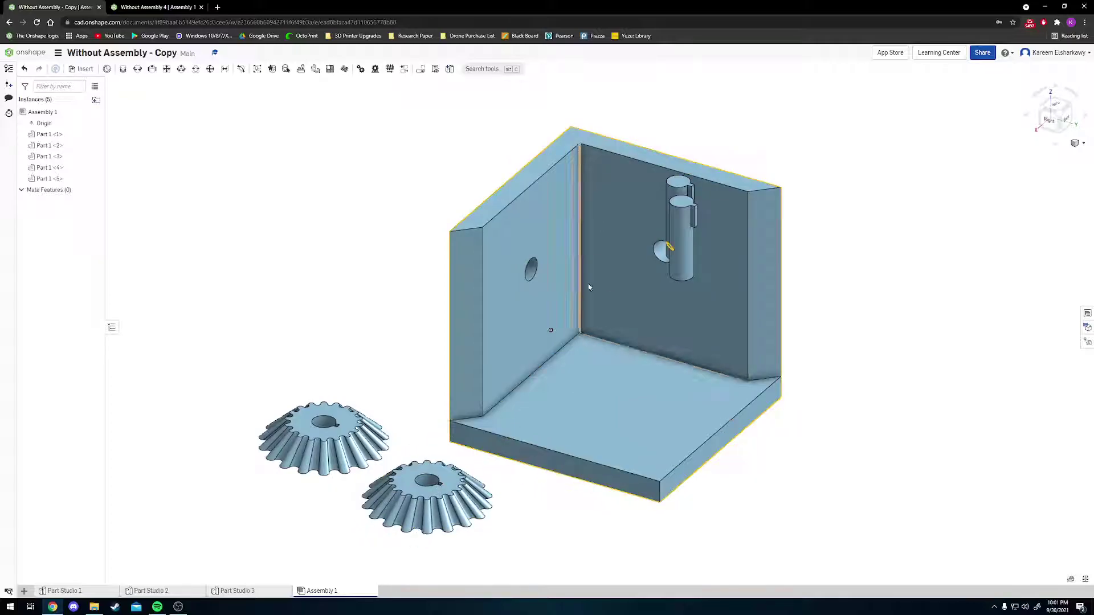
left_click_drag(678, 245, 842, 401)
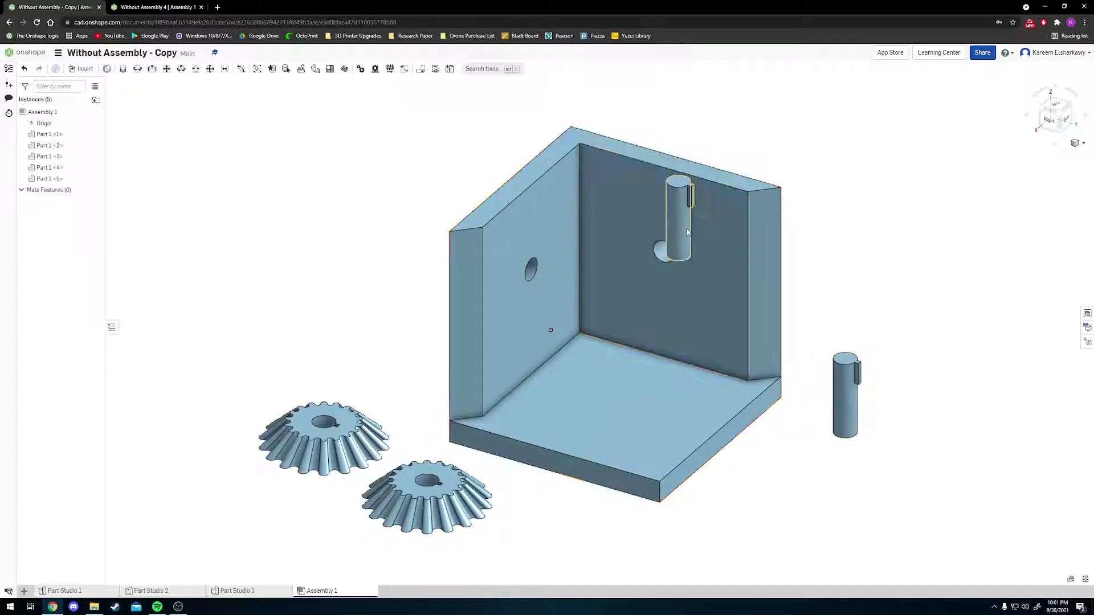
left_click_drag(678, 228, 929, 441)
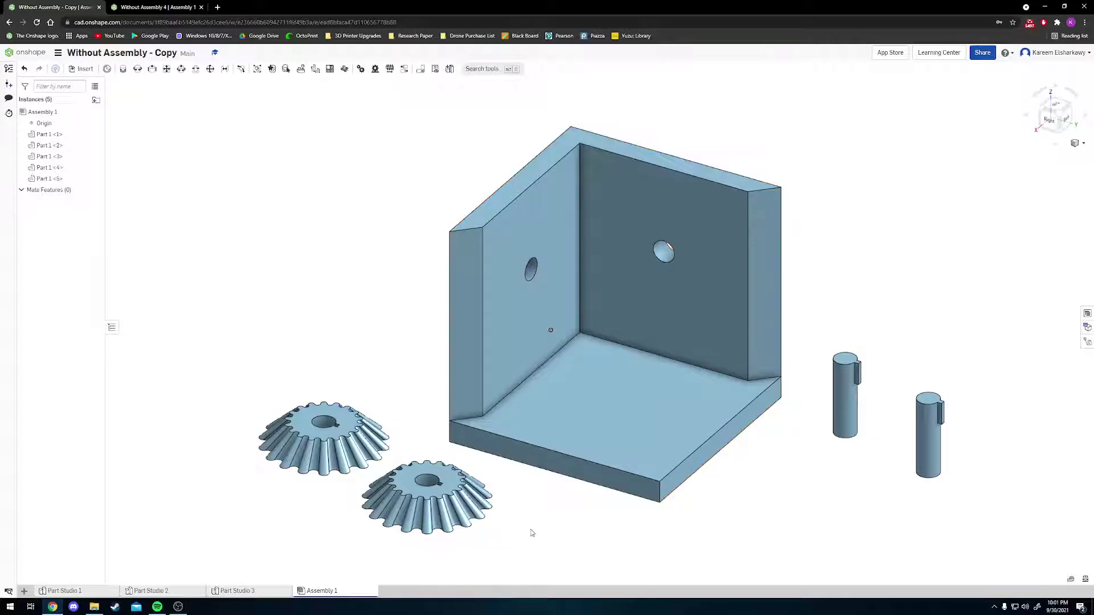
Step: Shift the bracket slightly and fix it in place in the assembly
left_click_drag(596, 432, 572, 425)
right_click(567, 395)
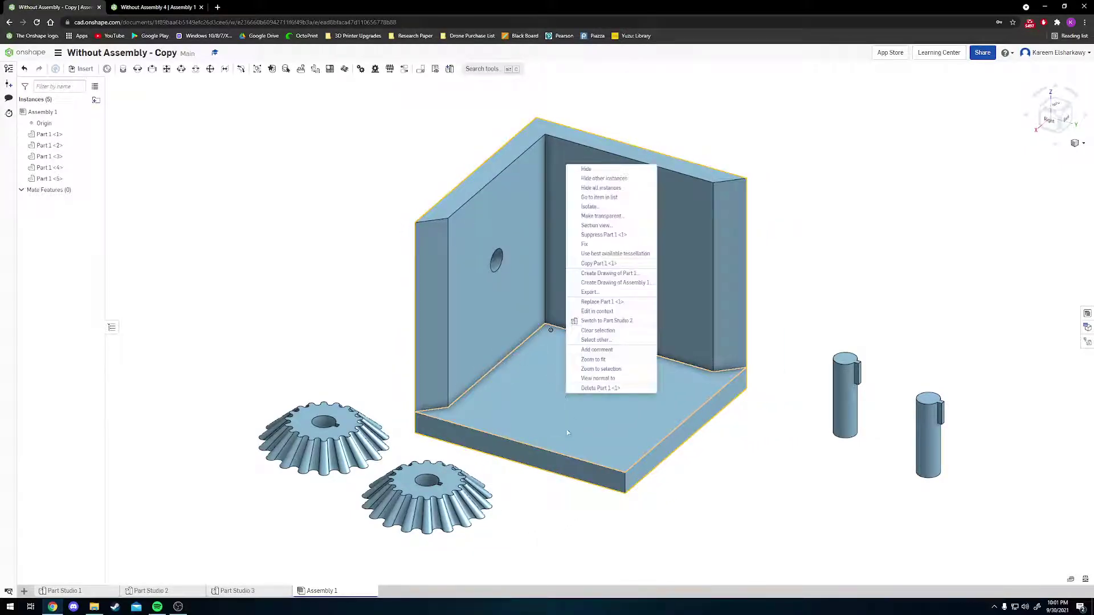
left_click(597, 245)
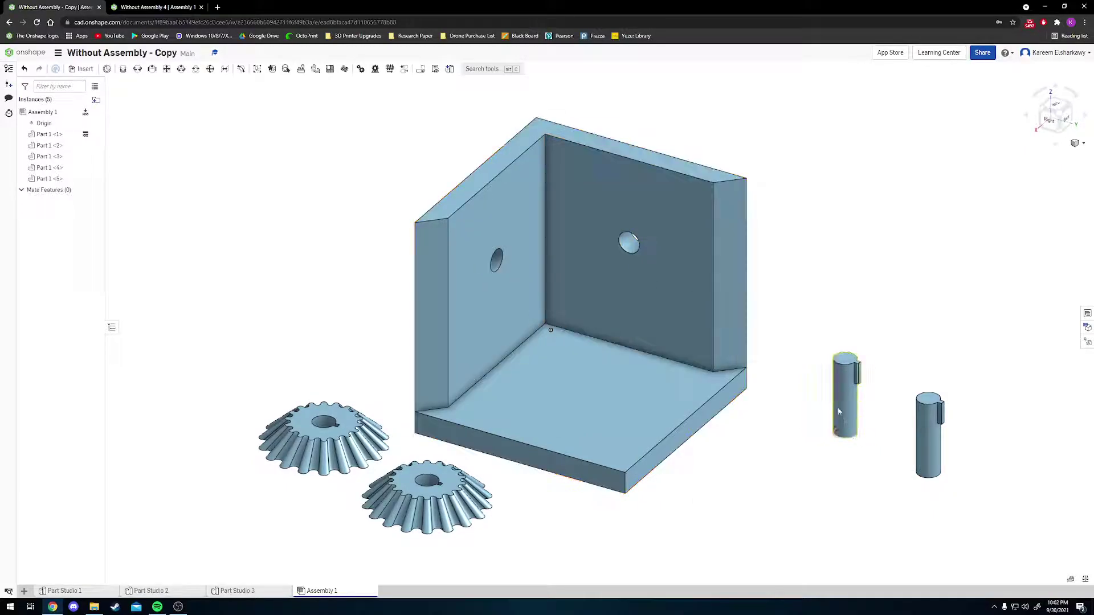
Step: Create a cylindrical mate between the shaft nearer the bracket and the hole in the bracket's left wall
left_click(181, 69)
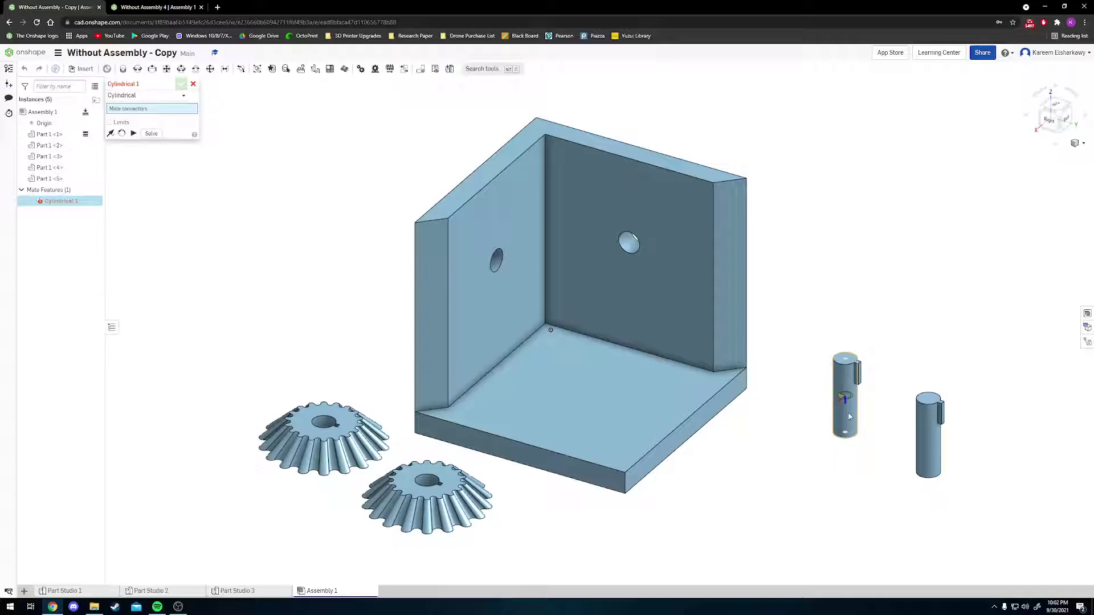
scroll(849, 417, "up", 5)
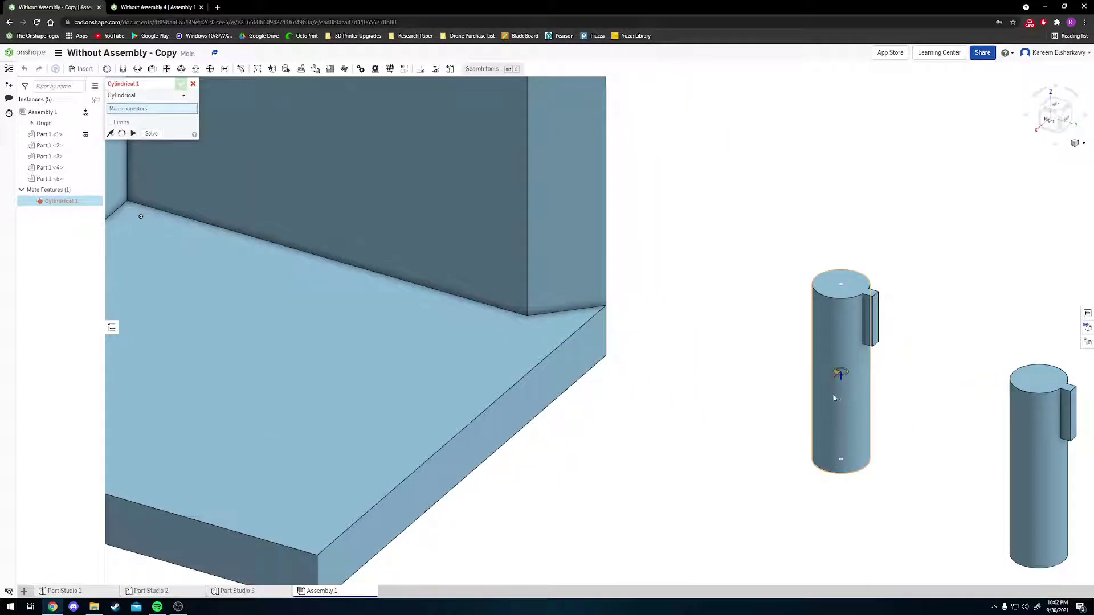
left_click(839, 374)
scroll(948, 410, "down", 5)
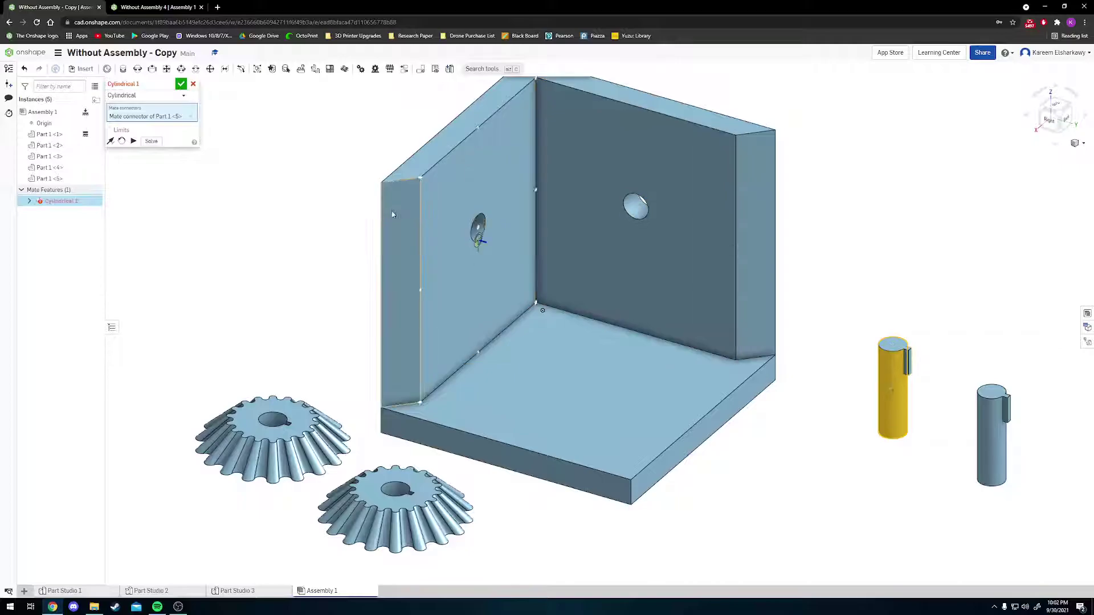
scroll(478, 231, "up", 5)
scroll(475, 222, "up", 3)
right_click_drag(566, 289, 527, 283)
left_click(471, 302)
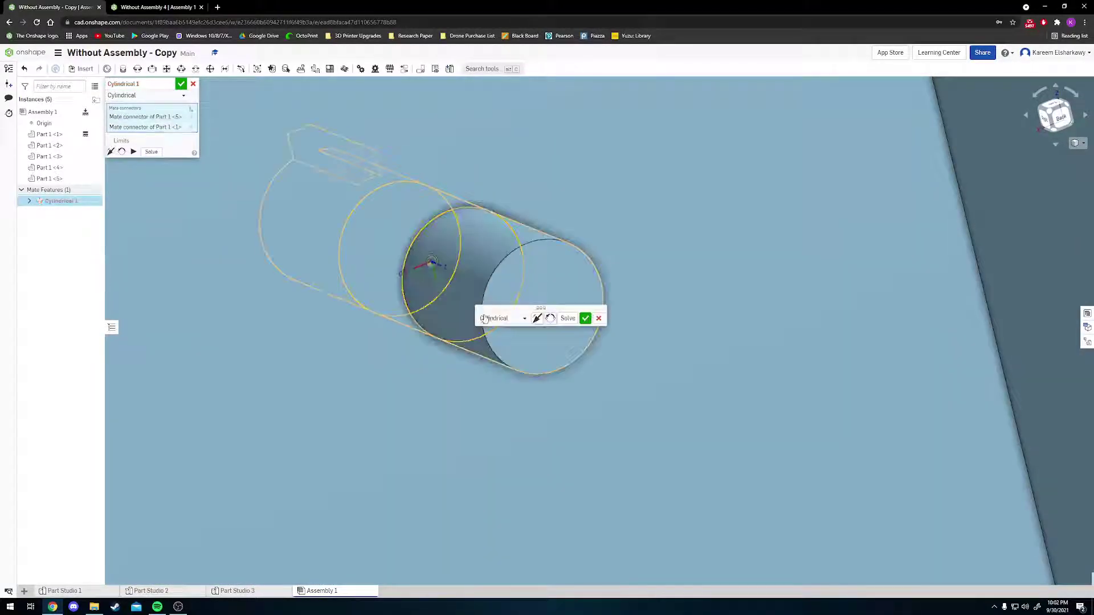
Step: Flip the cylindrical mate's primary axis so the shaft's keyed end points into the bracket, and accept the mate
scroll(568, 409, "down", 3)
middle_click_drag(576, 394, 513, 232)
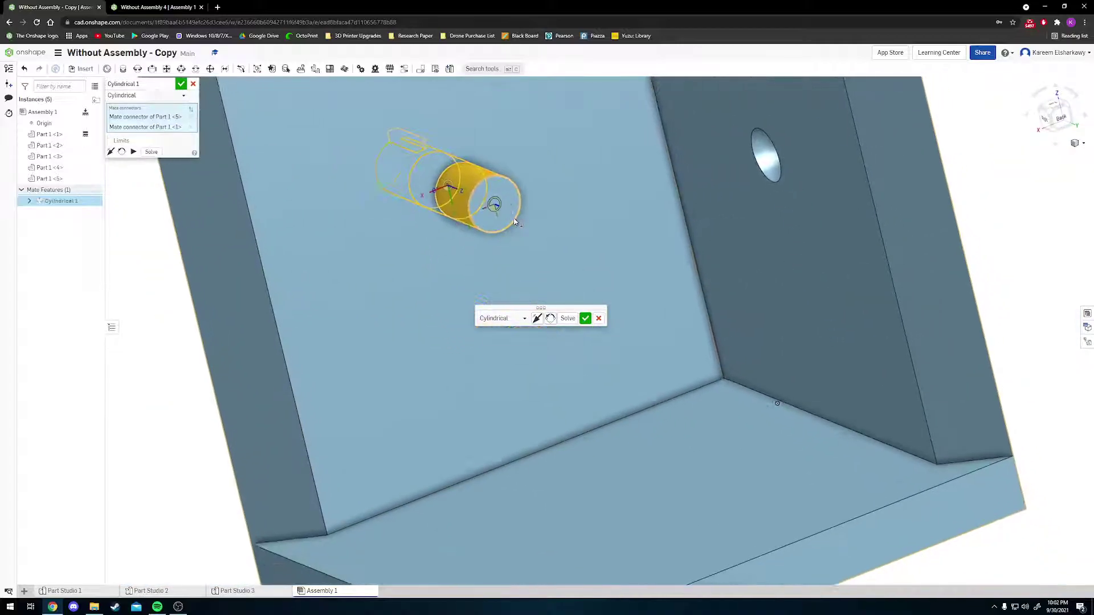
scroll(572, 253, "up", 3)
scroll(576, 255, "down", 5)
right_click_drag(579, 264, 633, 319)
scroll(533, 251, "up", 8)
right_click_drag(533, 251, 539, 237)
left_click(539, 238)
scroll(459, 312, "down", 3)
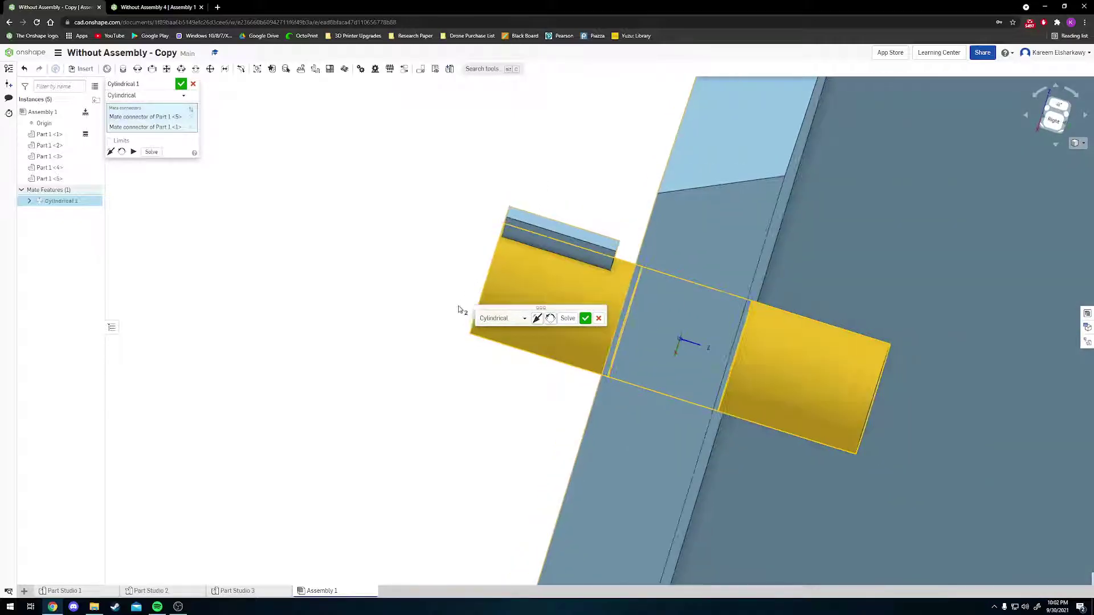
scroll(579, 366, "down", 4)
right_click_drag(646, 382, 537, 317)
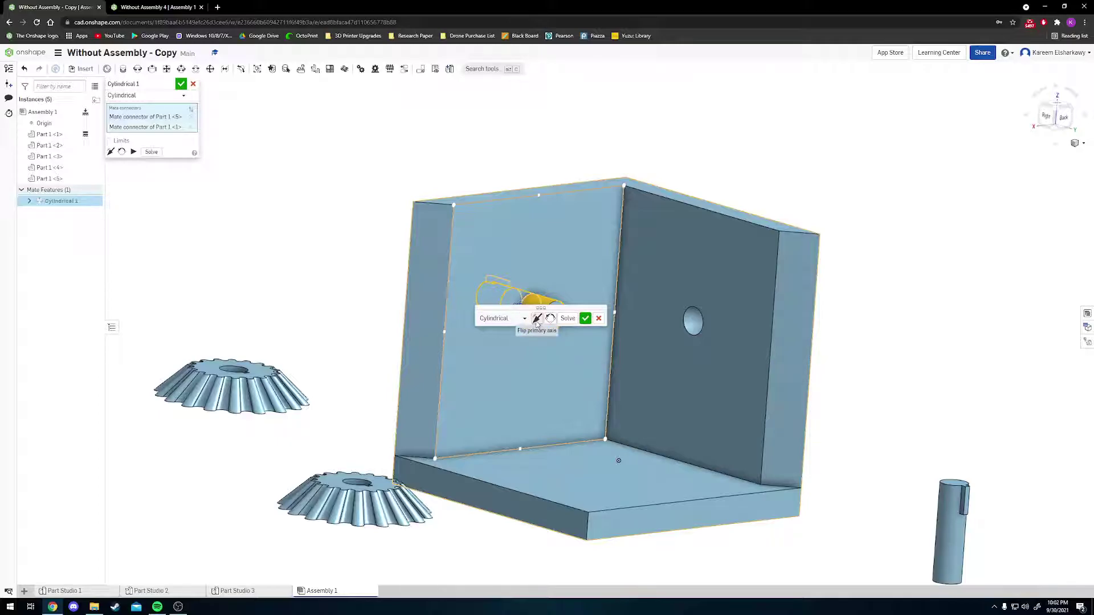
left_click(537, 321)
right_click_drag(637, 380, 604, 342)
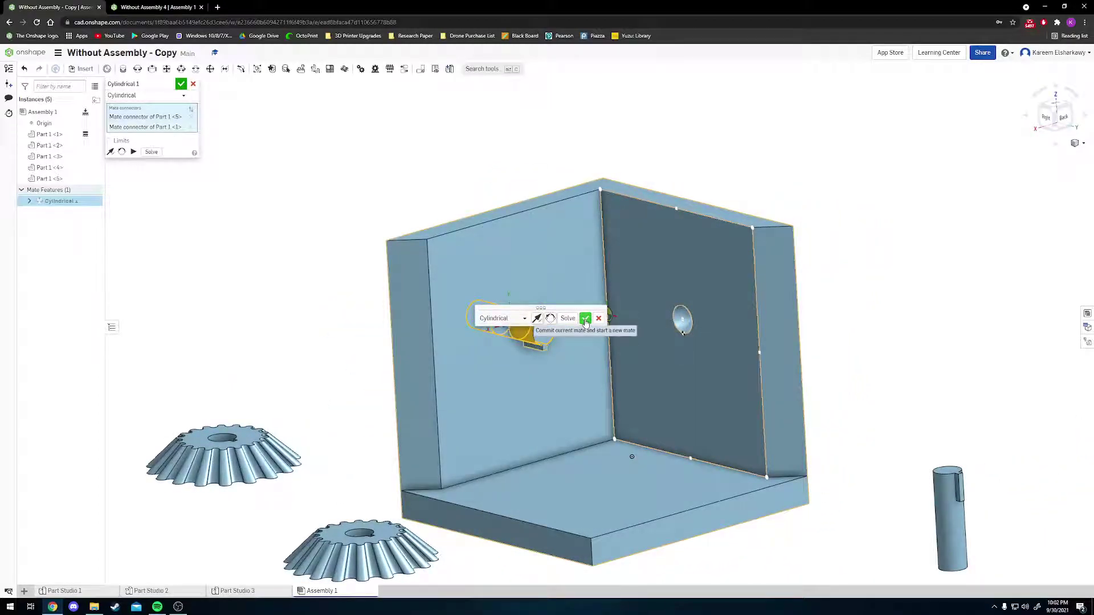
left_click(585, 320)
Step: Create a cylindrical mate between the remaining loose shaft and the hole in the bracket's other wall
scroll(593, 333, "down", 3)
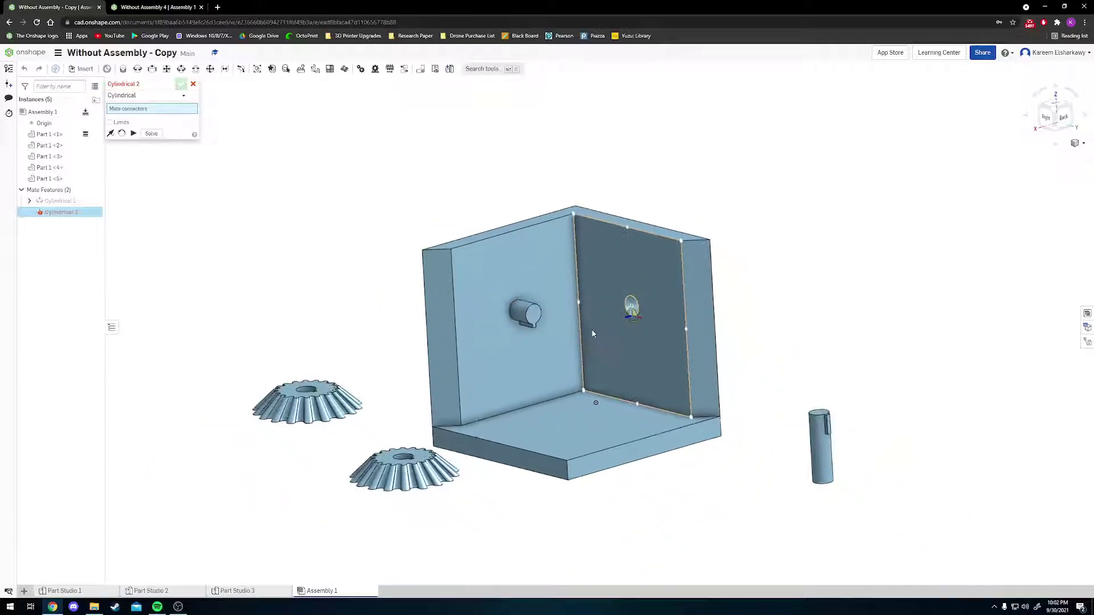
middle_click_drag(593, 333, 546, 341)
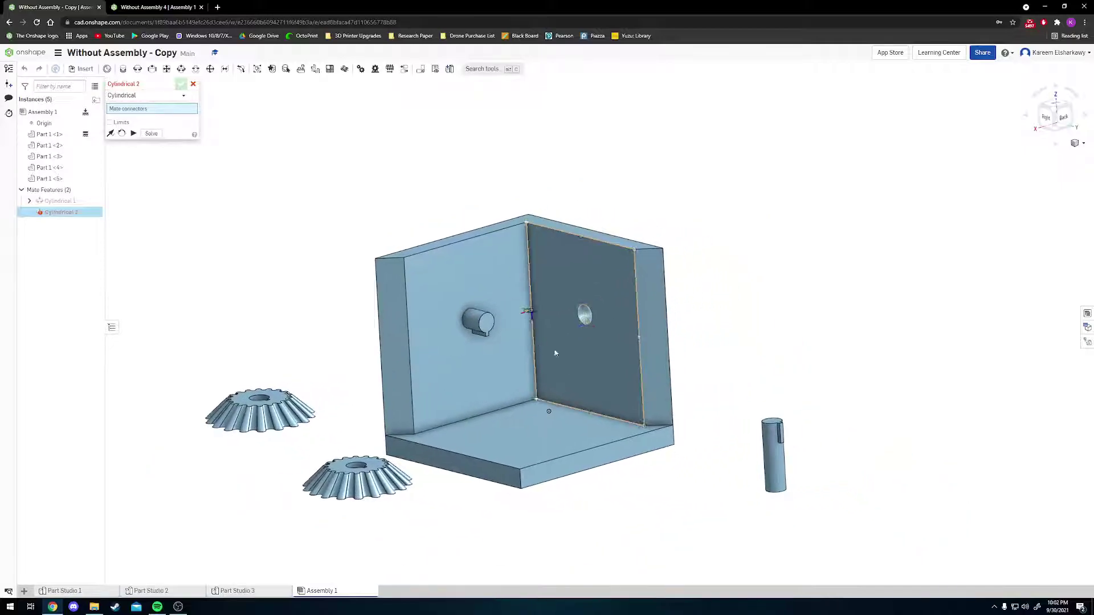
left_click(780, 463)
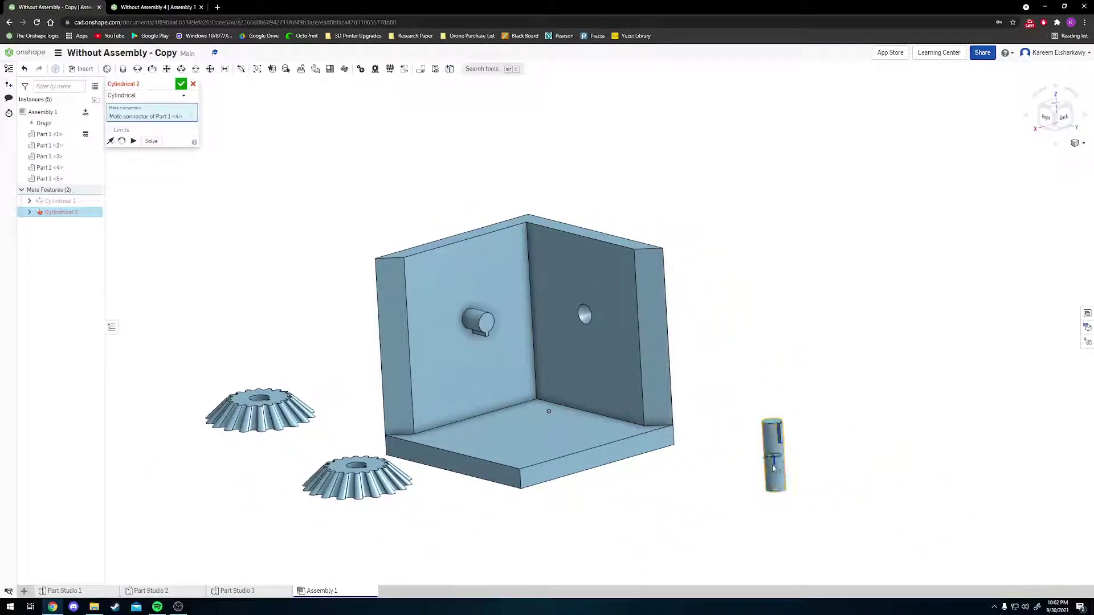
scroll(775, 467, "up", 5)
scroll(466, 280, "down", 5)
middle_click_drag(455, 229, 573, 413)
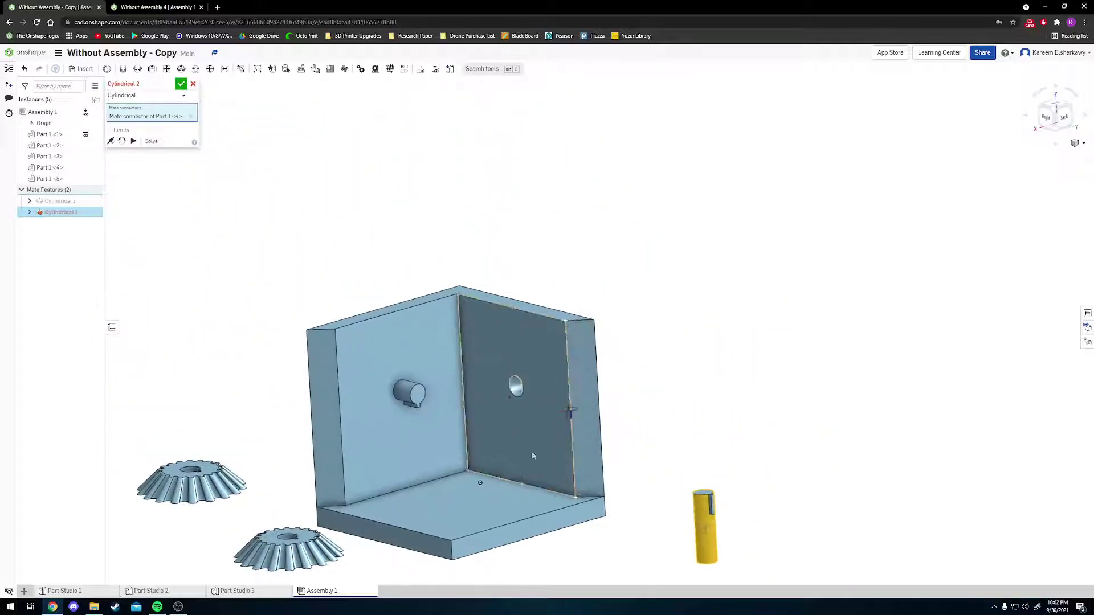
scroll(514, 389, "up", 6)
scroll(545, 349, "up", 7)
right_click_drag(593, 368, 650, 390)
left_click(627, 390)
scroll(627, 399, "down", 10)
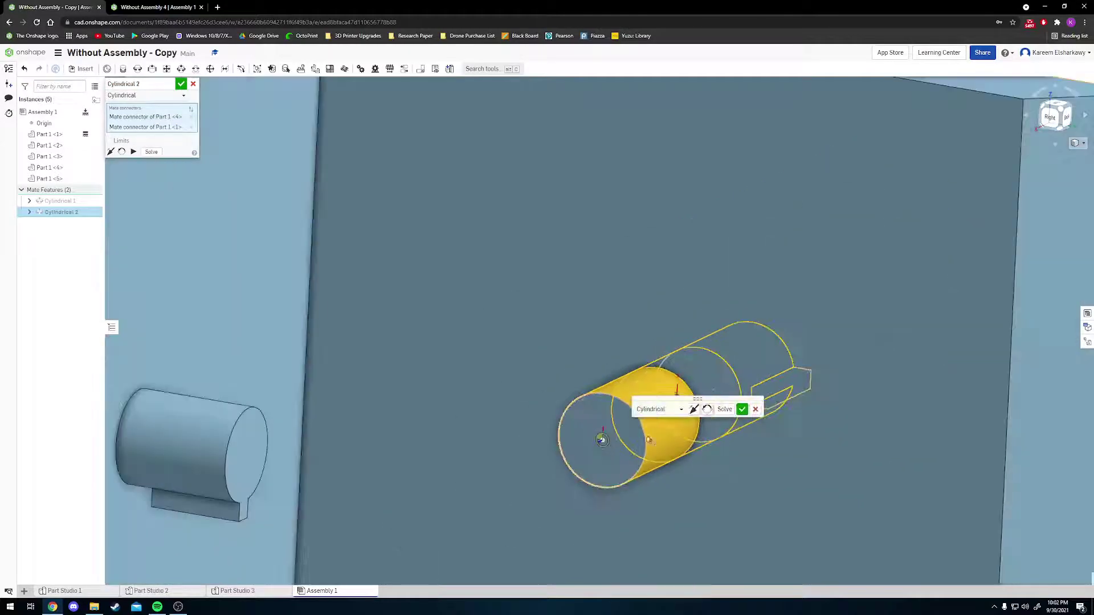
Step: Flip the second shaft's mate so its keyed end points into the bracket, and accept the mate
middle_click_drag(743, 494, 666, 357)
right_click_drag(621, 259, 595, 272)
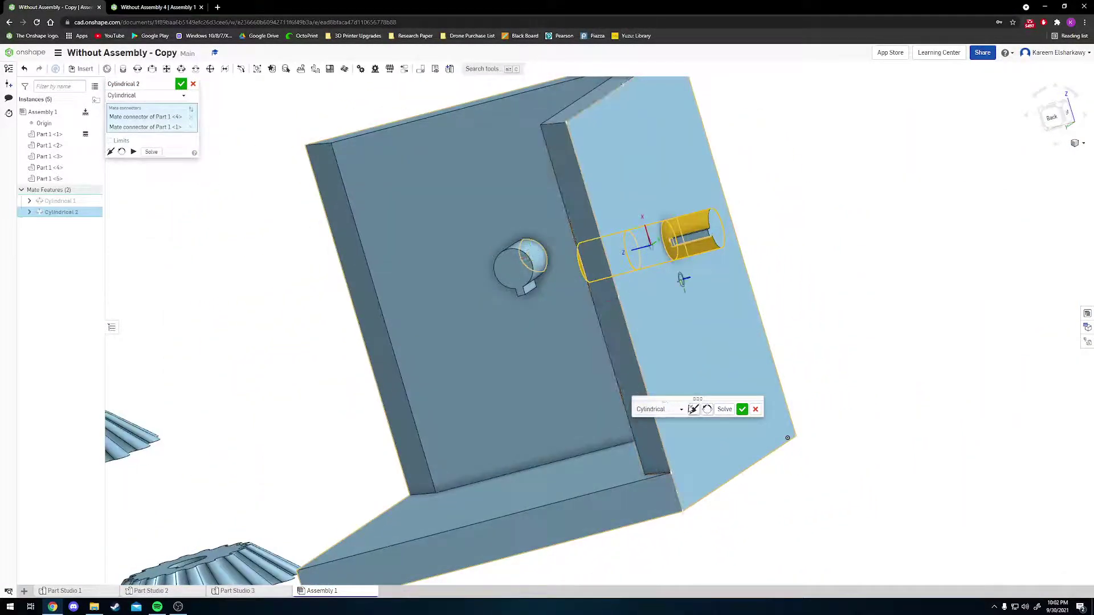
left_click(741, 414)
right_click_drag(741, 413, 783, 399)
scroll(591, 349, "down", 3)
mouse_move(587, 346)
right_mouse_down()
mouse_move(726, 328)
mouse_move(655, 323)
mouse_move(639, 339)
mouse_move(587, 345)
right_mouse_up()
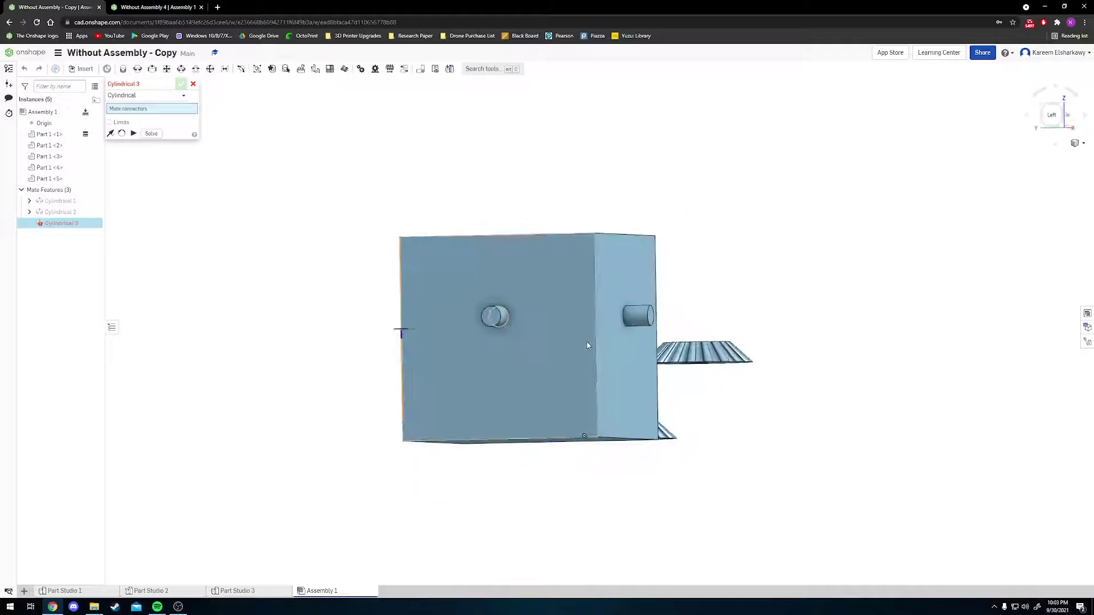
left_click(193, 85)
Step: Add a planar mate between the second shaft's outer end face and the outer face of its bracket wall
scroll(494, 321, "up", 5)
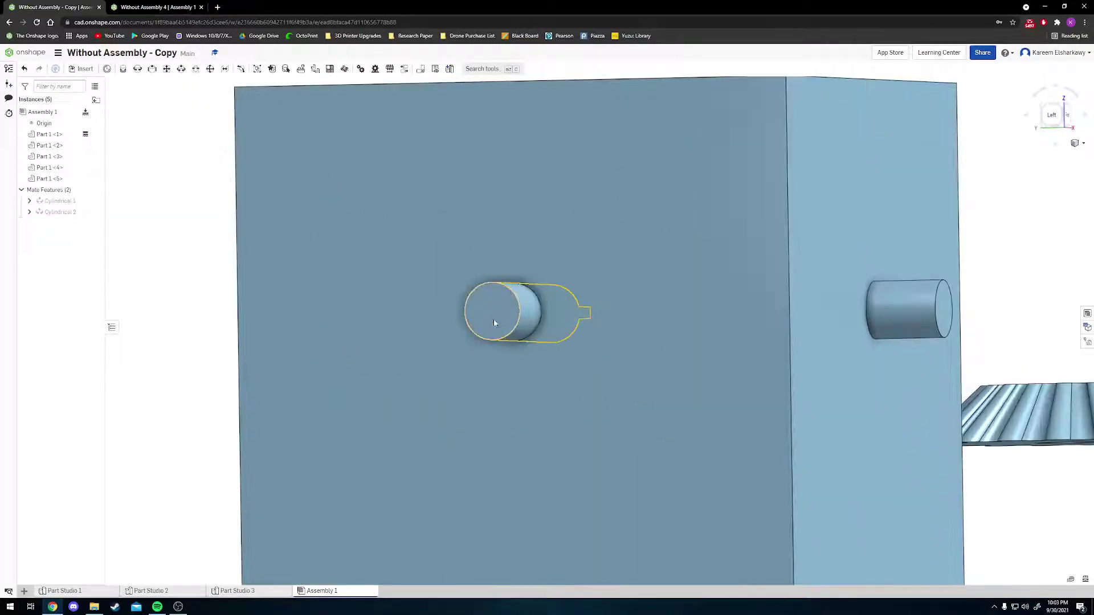
scroll(494, 322, "down", 5)
right_click_drag(708, 378, 791, 428)
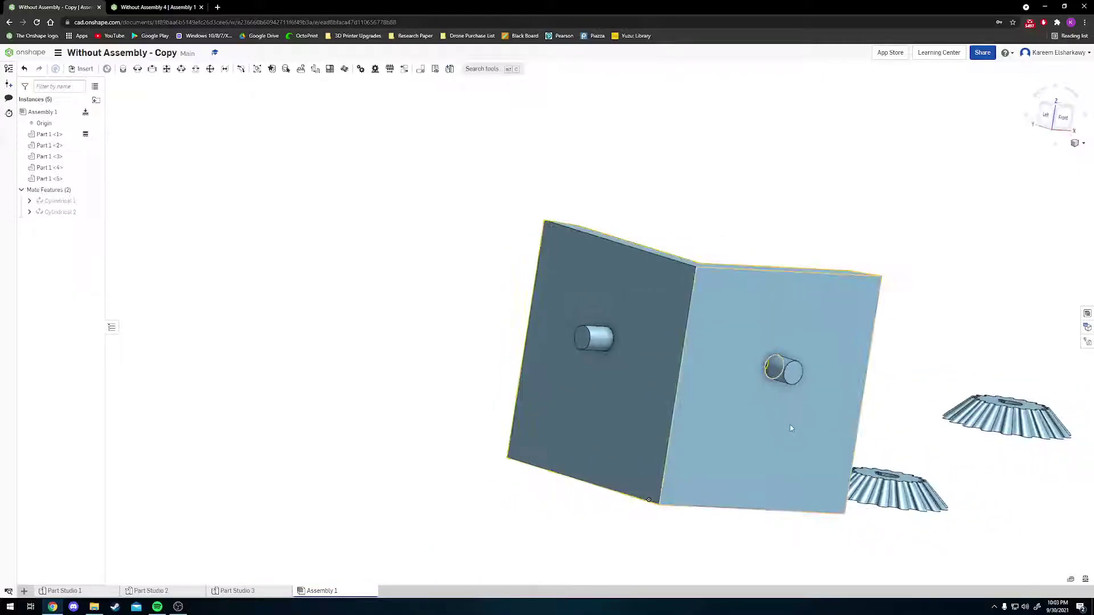
left_click(167, 68)
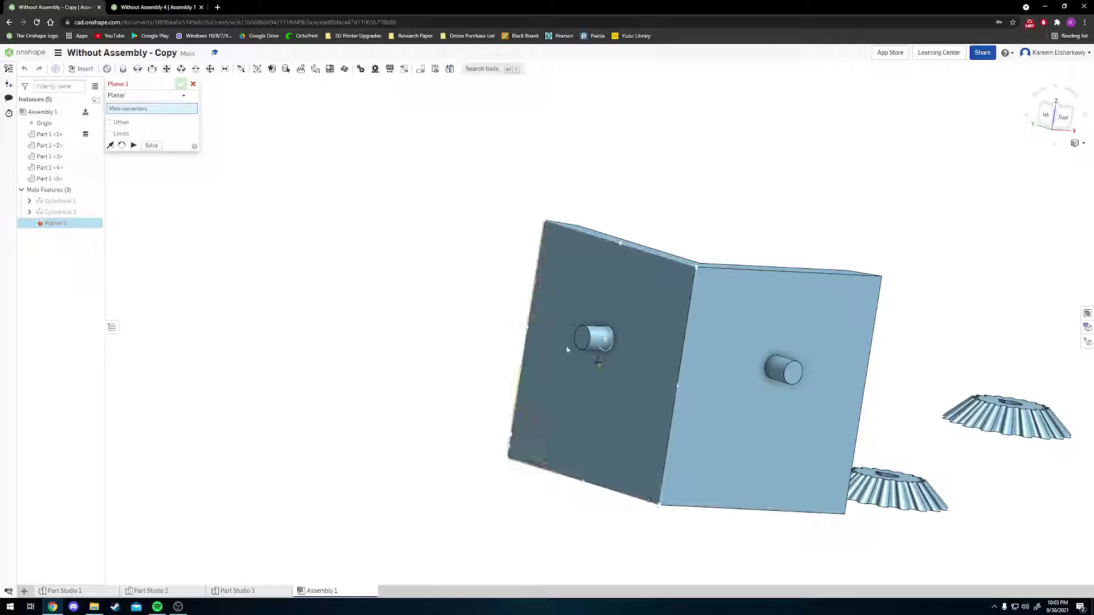
scroll(570, 345, "up", 5)
right_click_drag(673, 374, 684, 341)
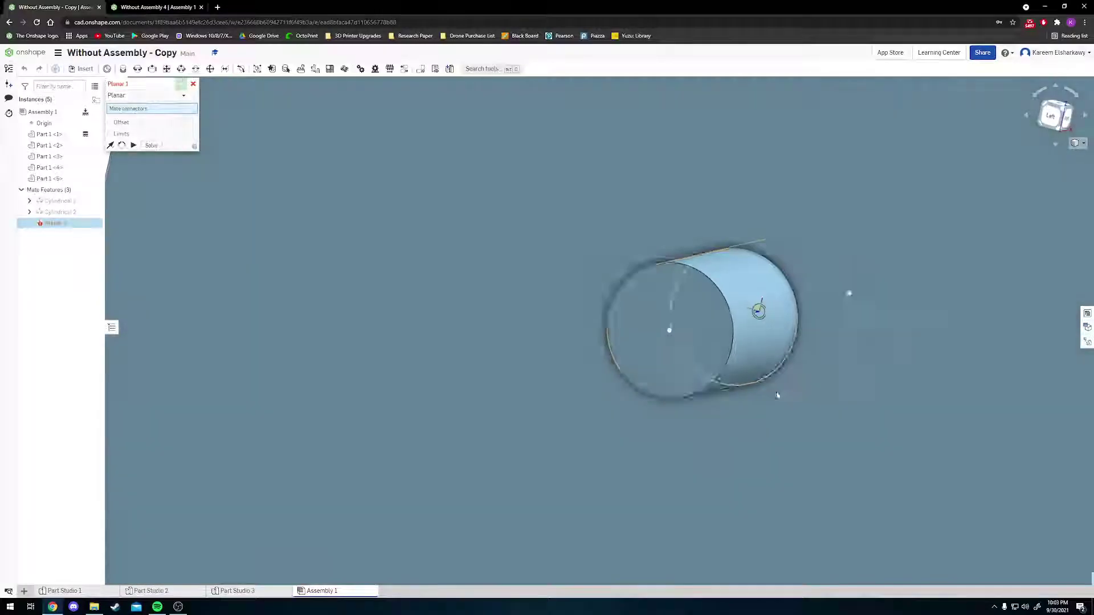
left_click(681, 341)
scroll(739, 408, "down", 5)
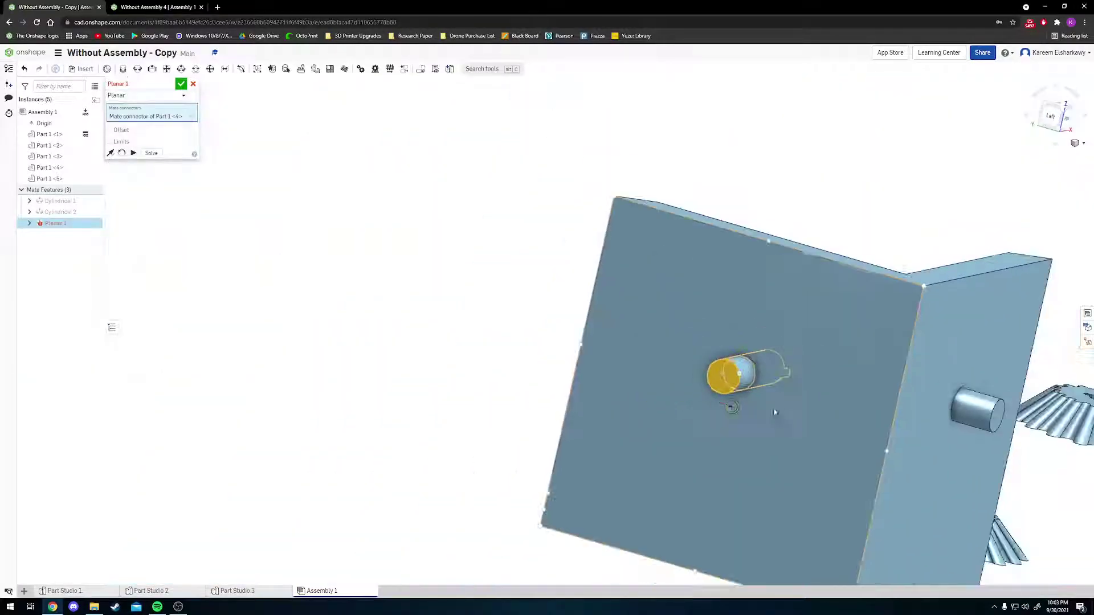
right_click_drag(739, 409, 726, 388)
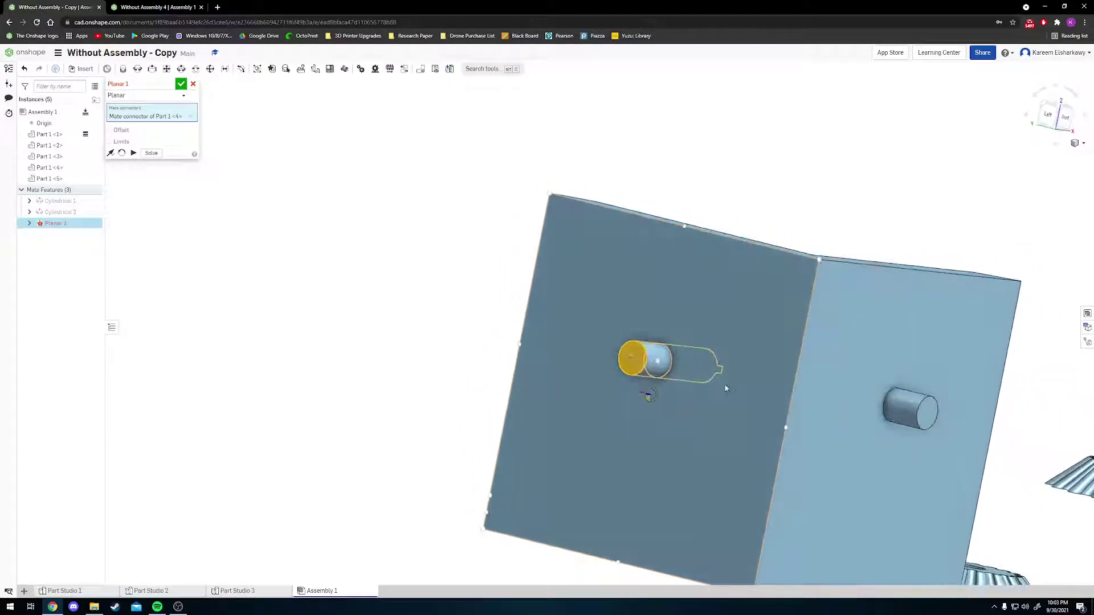
left_click(712, 457)
mouse_move(777, 429)
right_mouse_down()
mouse_move(741, 416)
mouse_move(715, 422)
mouse_move(770, 435)
right_mouse_up()
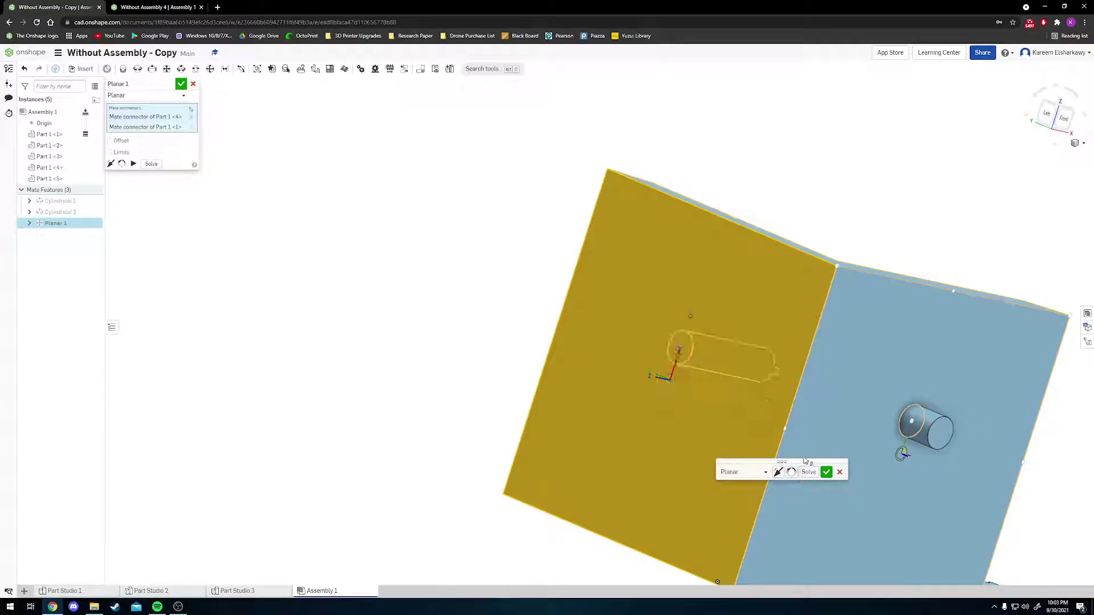
left_click(808, 471)
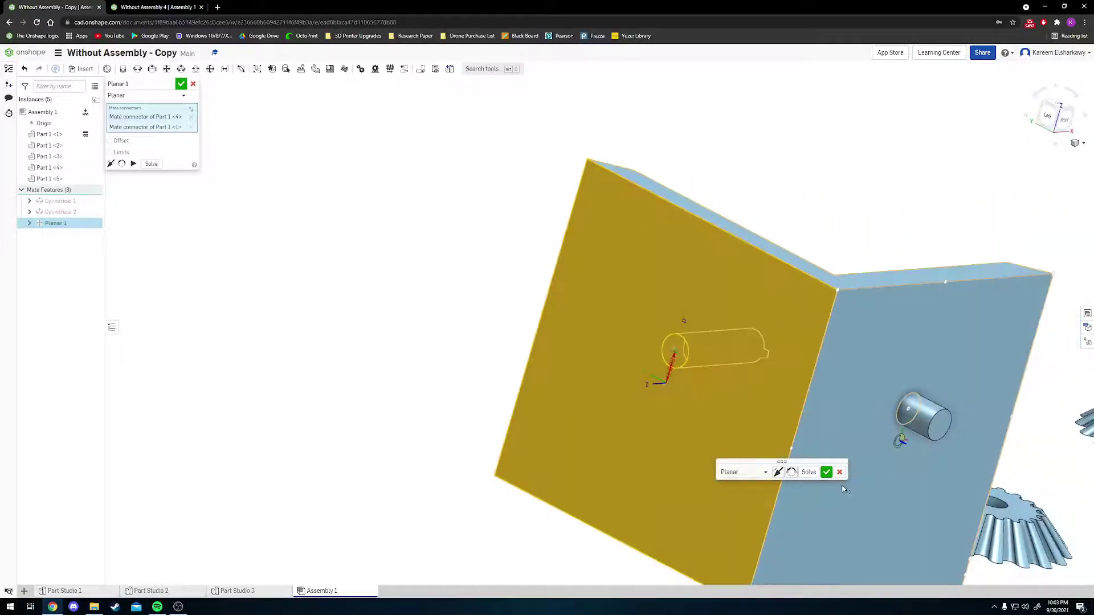
left_click(826, 471)
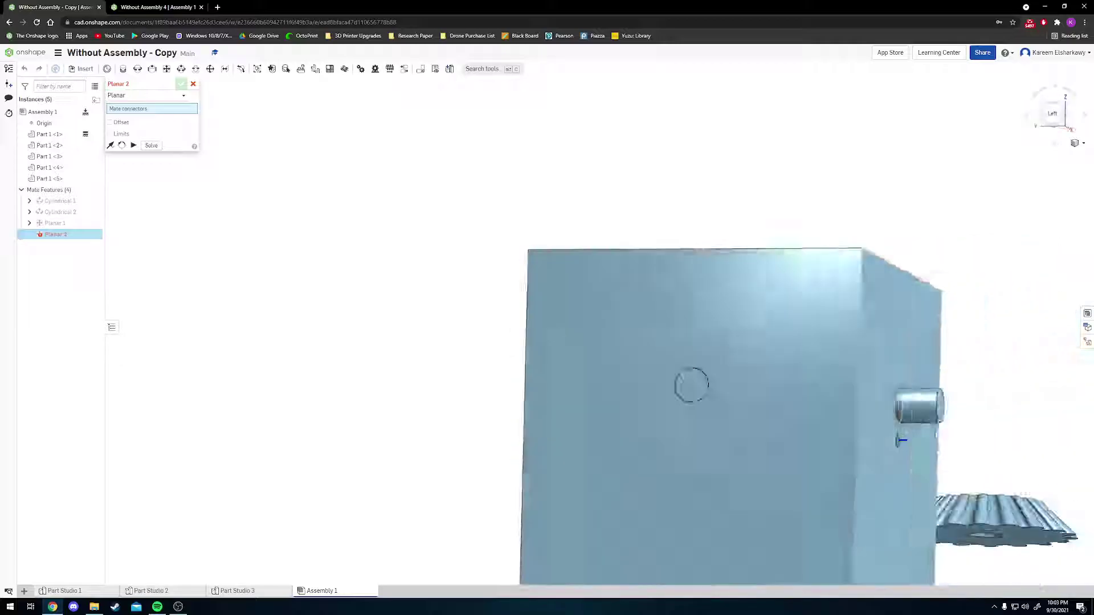
Step: Add a planar mate between the first shaft's outer end face and the outer face of the adjacent bracket wall
right_click_drag(943, 447, 896, 447)
middle_click_drag(895, 447, 747, 419)
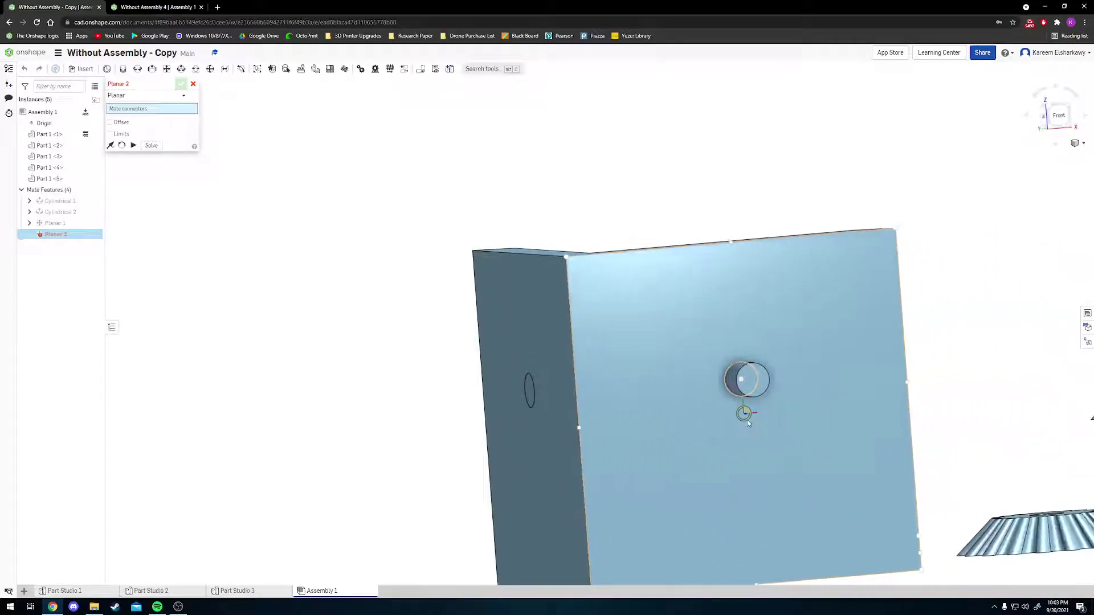
scroll(733, 371, "up", 5)
left_click(773, 393)
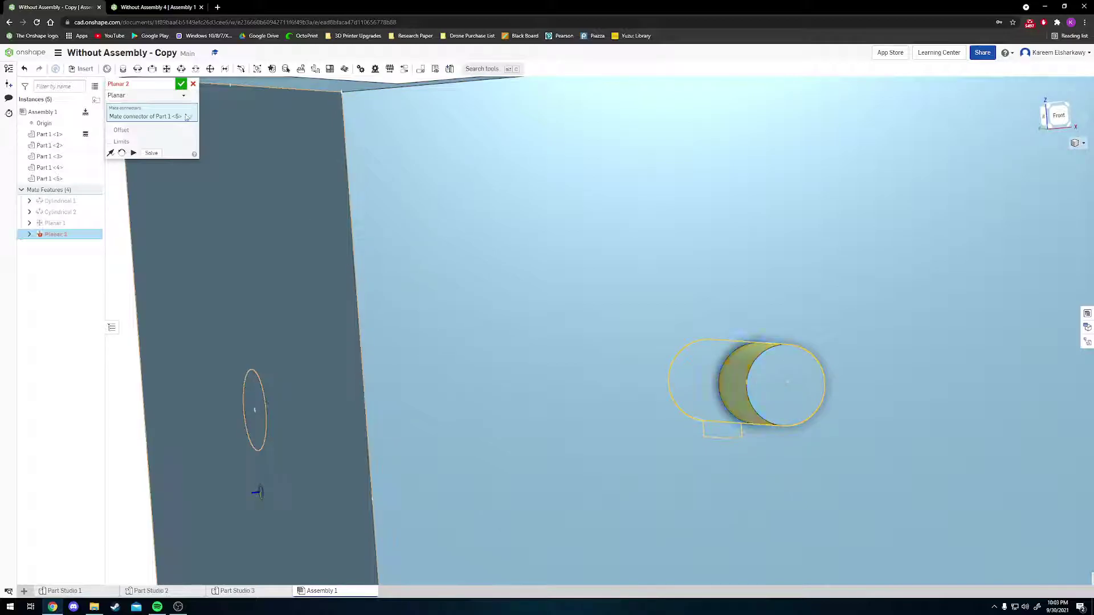
left_click(191, 117)
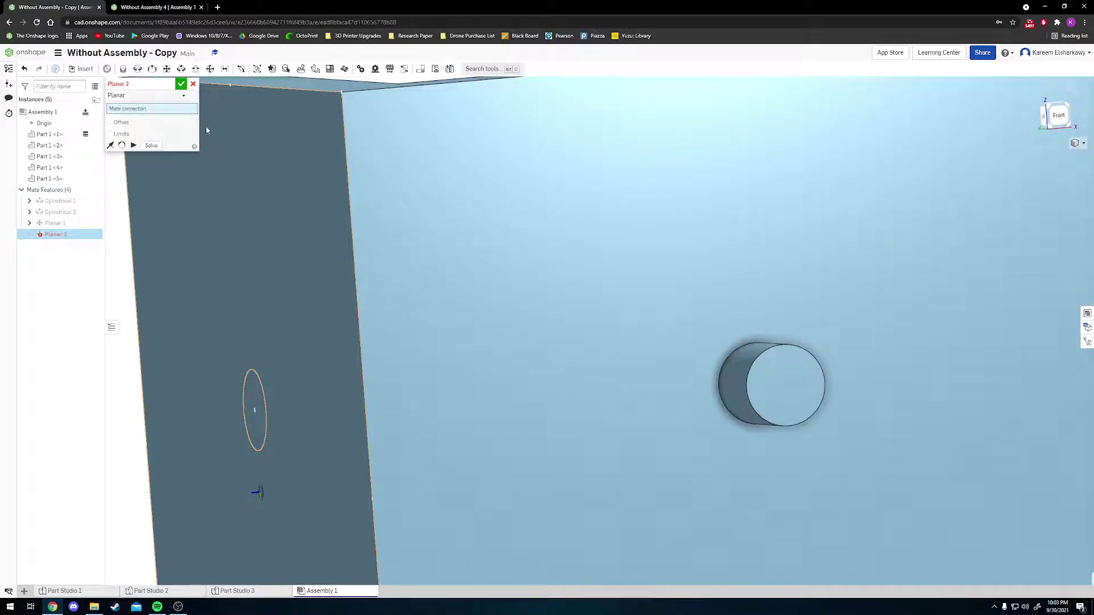
scroll(784, 386, "up", 5)
left_click(778, 384)
scroll(741, 411, "down", 5)
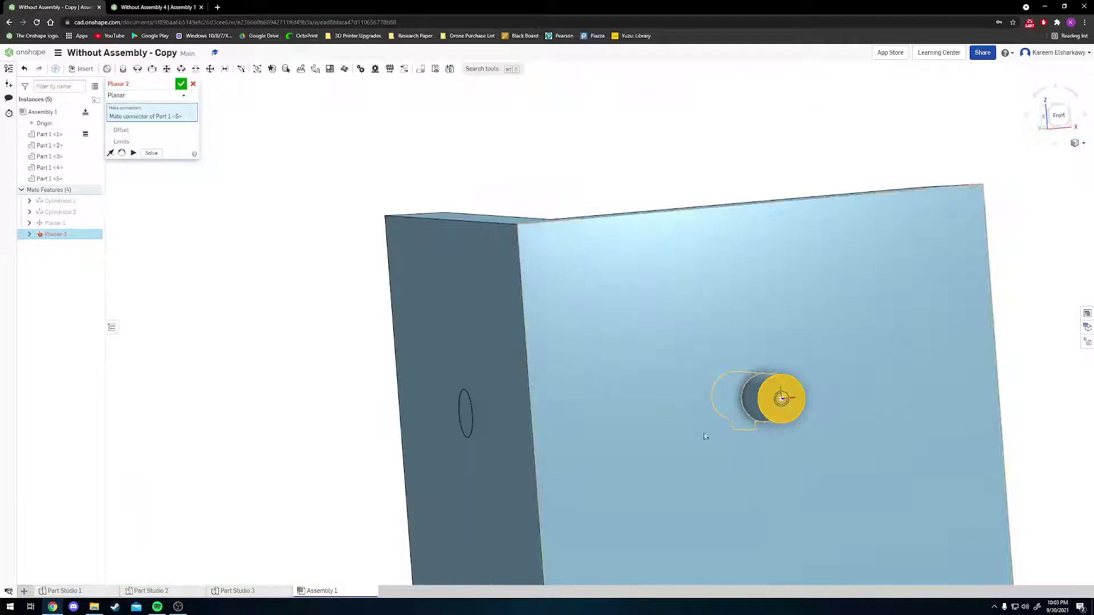
left_click(621, 345)
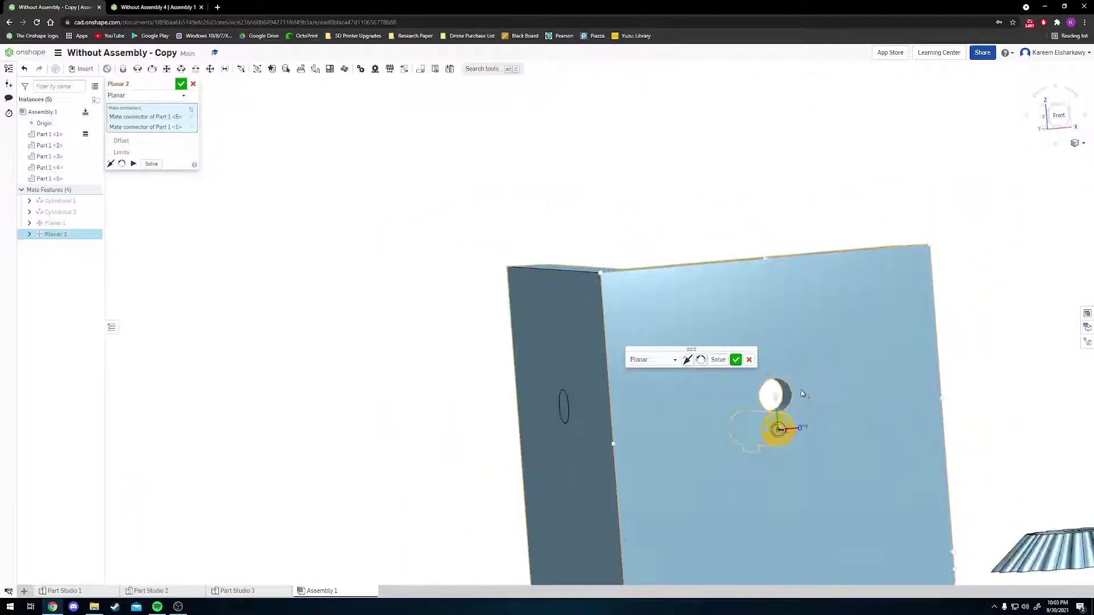
scroll(798, 356, "down", 3)
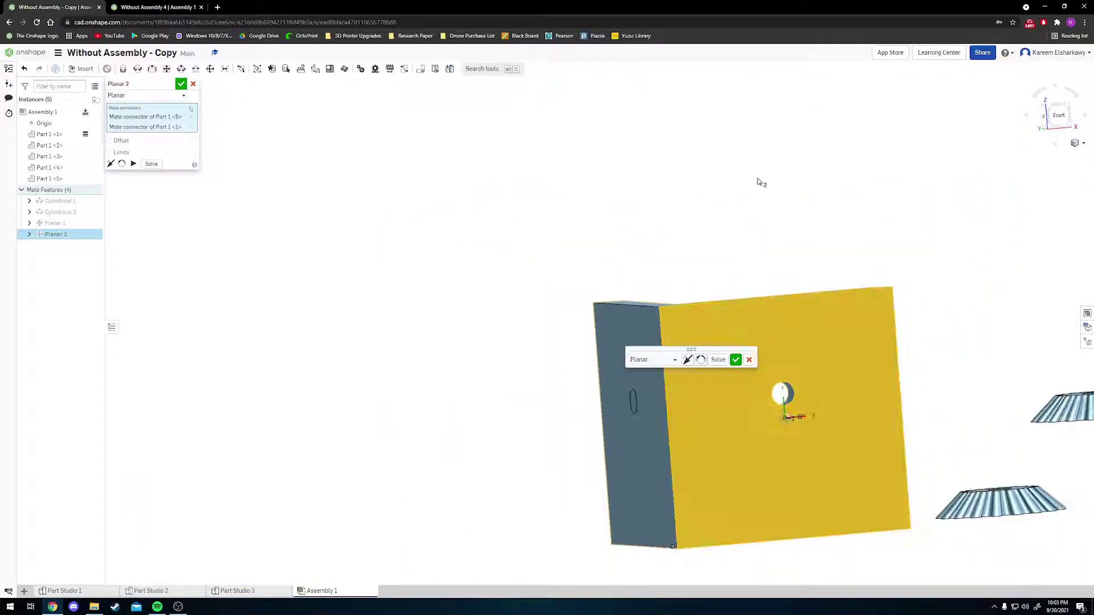
left_click(739, 364)
right_click_drag(934, 256, 573, 279)
key("Escape")
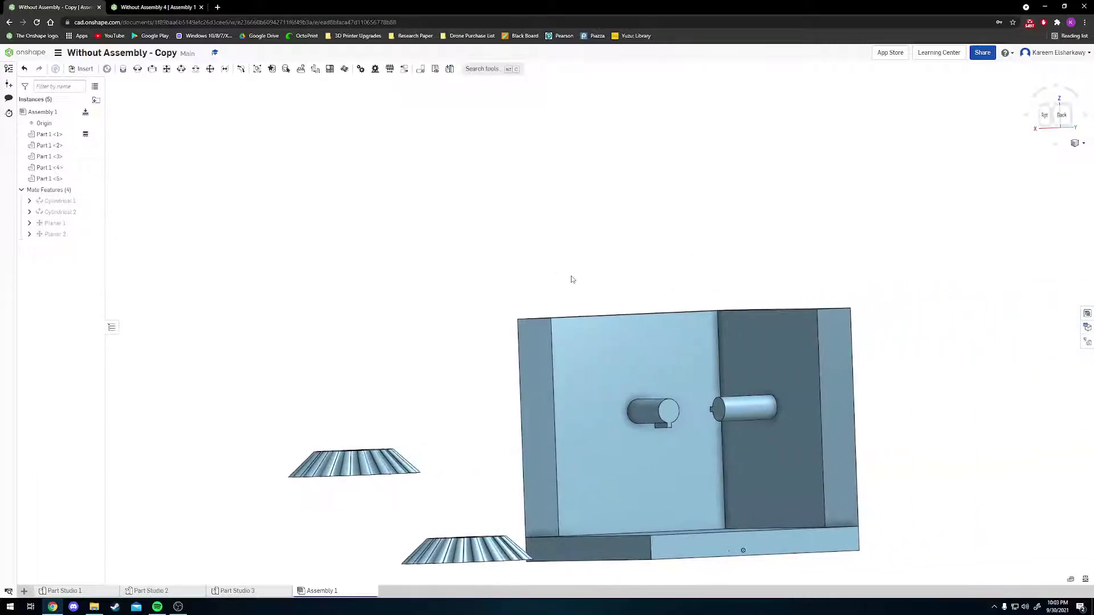
Step: Create a cylindrical mate between one bevel gear's bore and the shaft in the bracket's nearer side wall
middle_click_drag(573, 279, 482, 241)
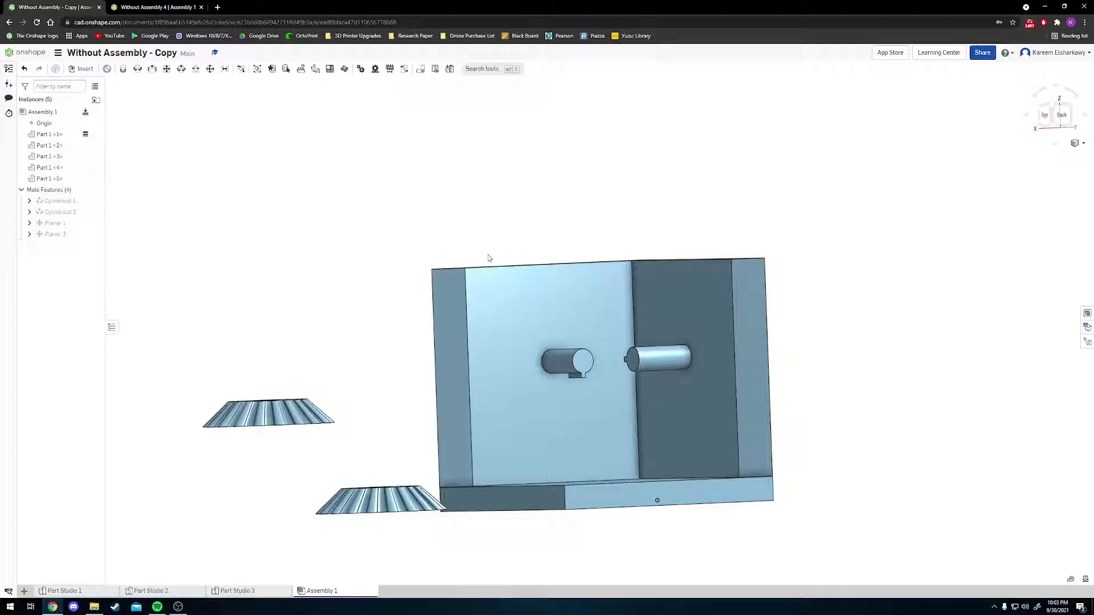
right_click_drag(415, 262, 421, 328)
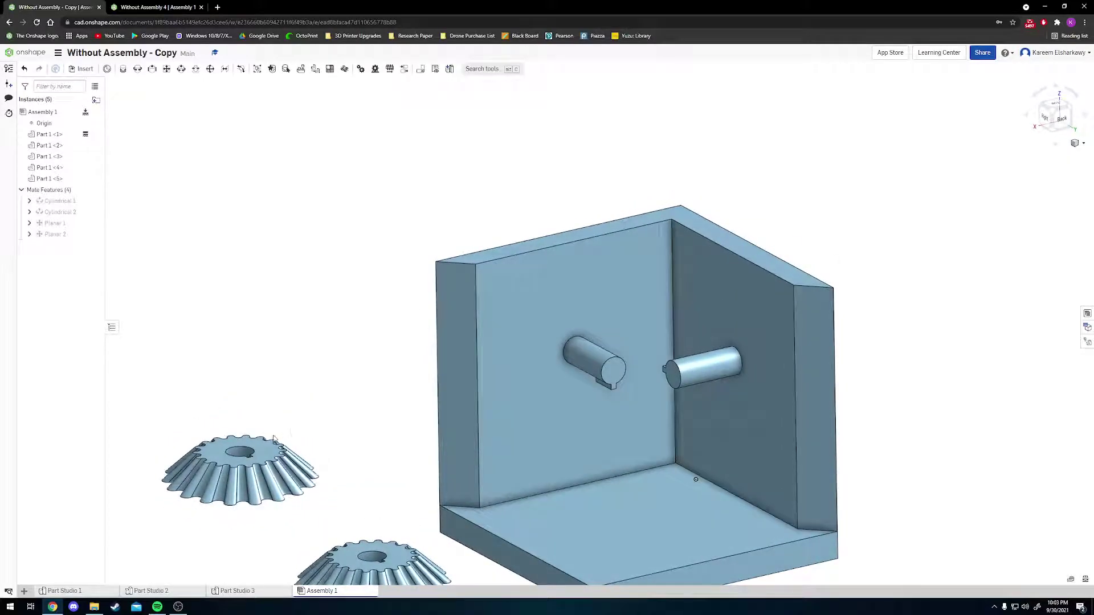
right_click_drag(280, 393, 317, 333)
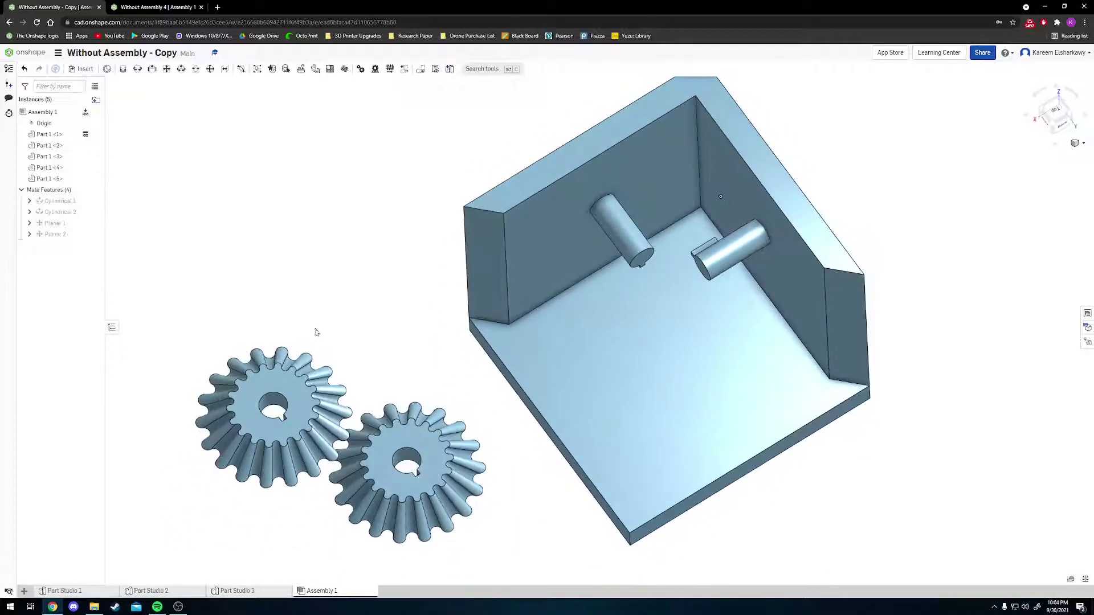
left_click(180, 69)
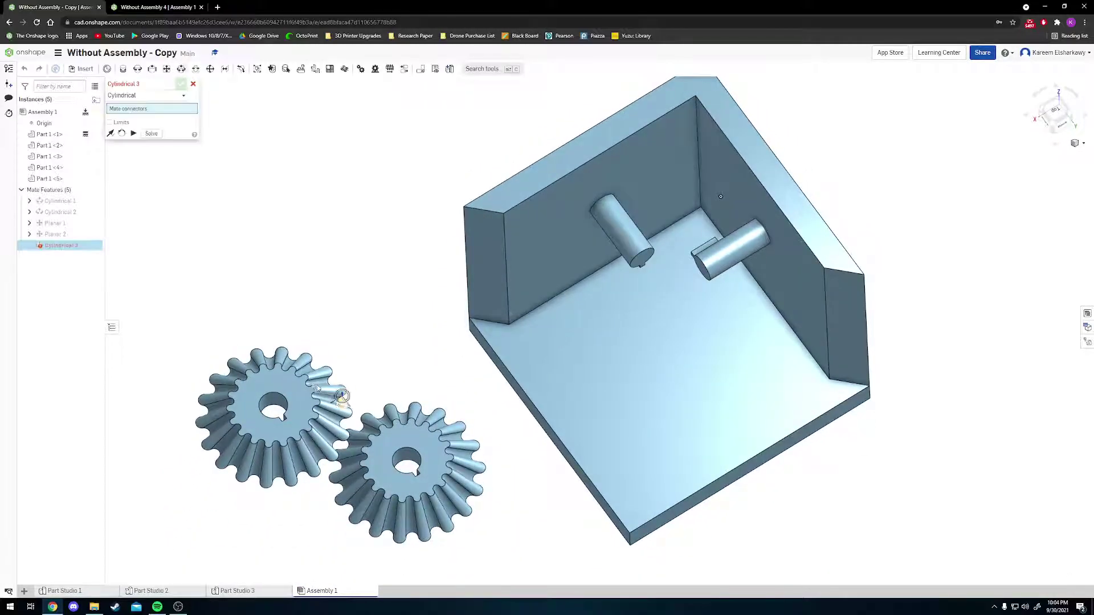
scroll(268, 402, "up", 8)
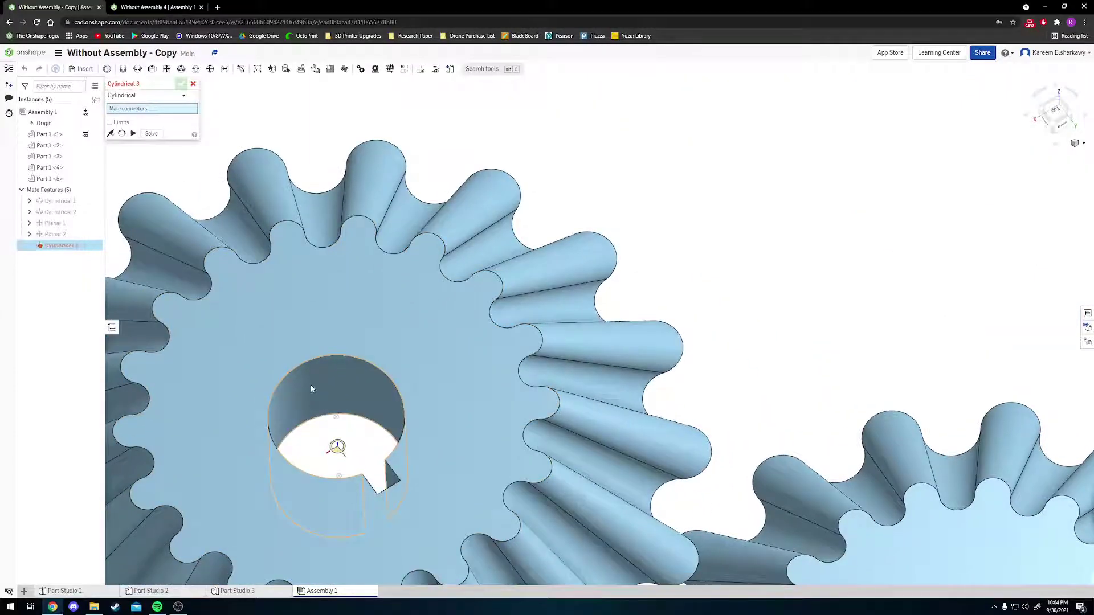
left_click(311, 389)
scroll(311, 388, "down", 10)
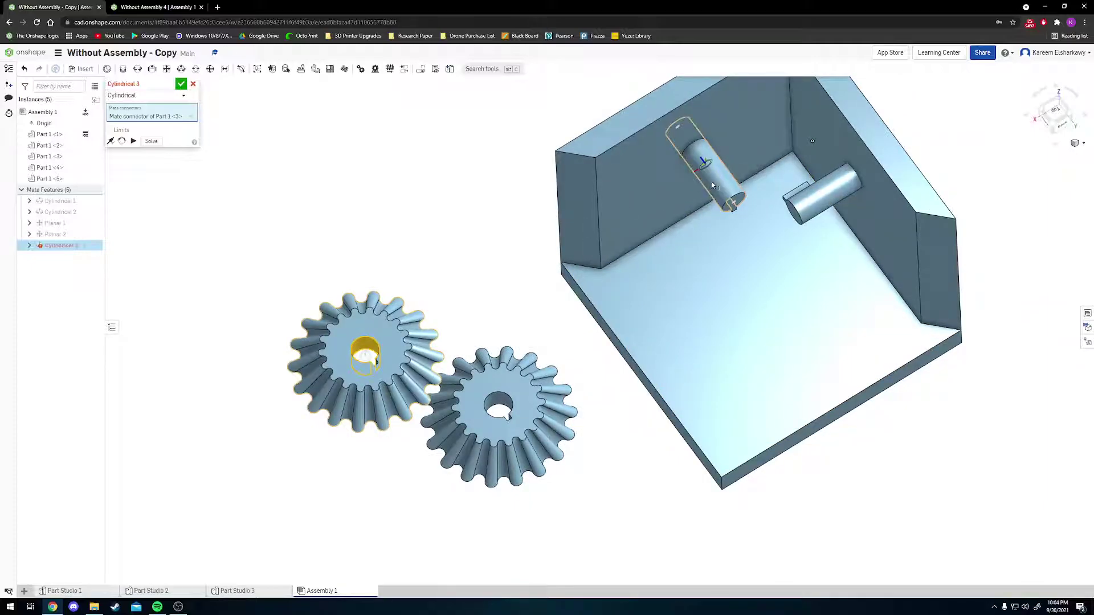
scroll(363, 359, "up", 5)
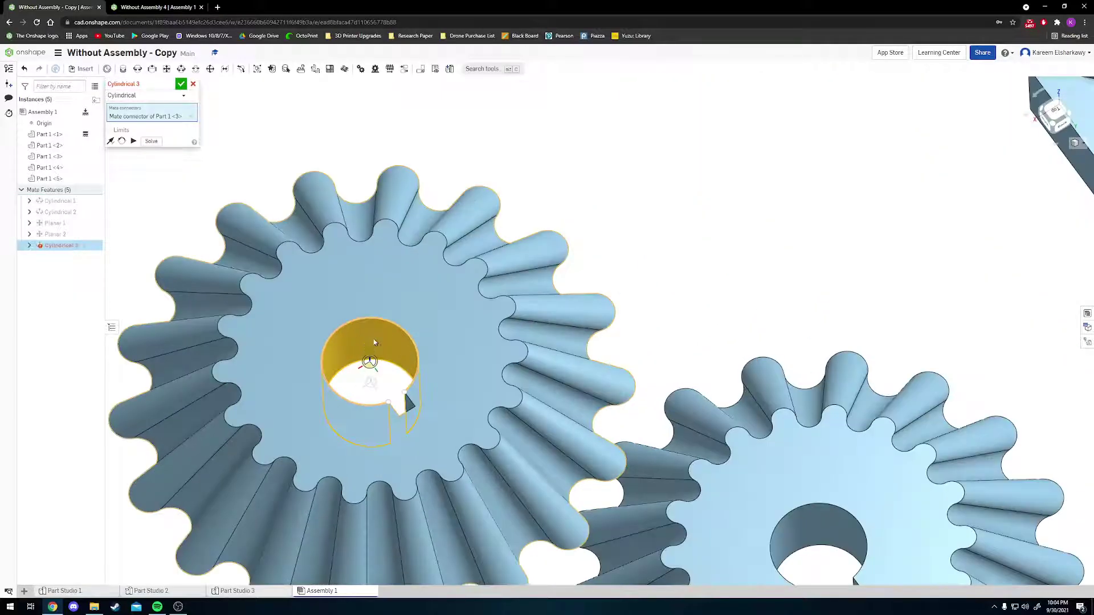
scroll(648, 215, "down", 5)
middle_click_drag(694, 204, 467, 317)
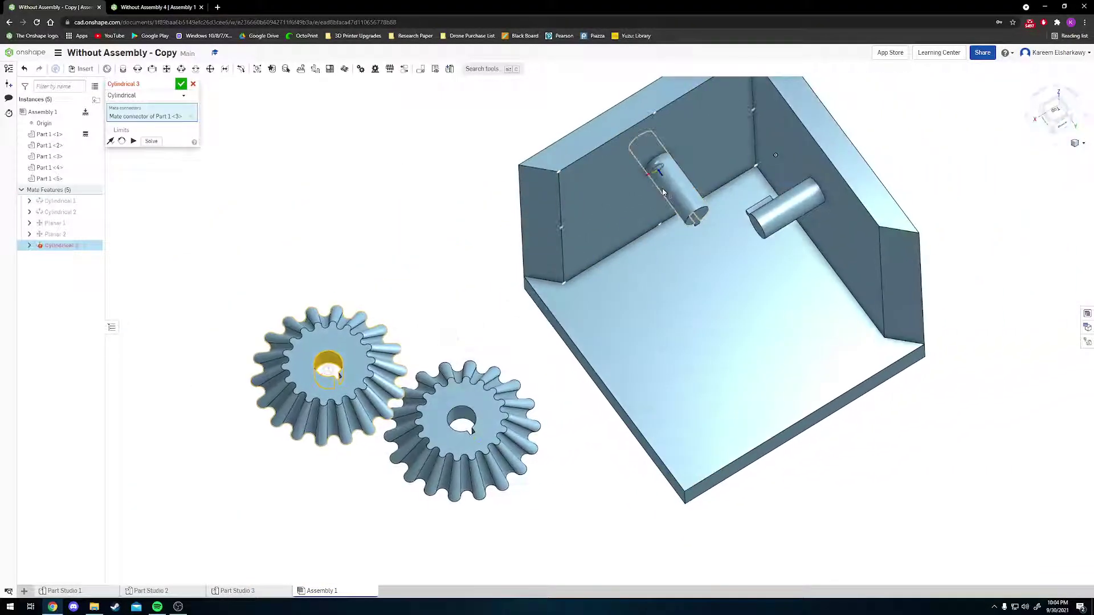
scroll(676, 192, "up", 2)
left_click(678, 194)
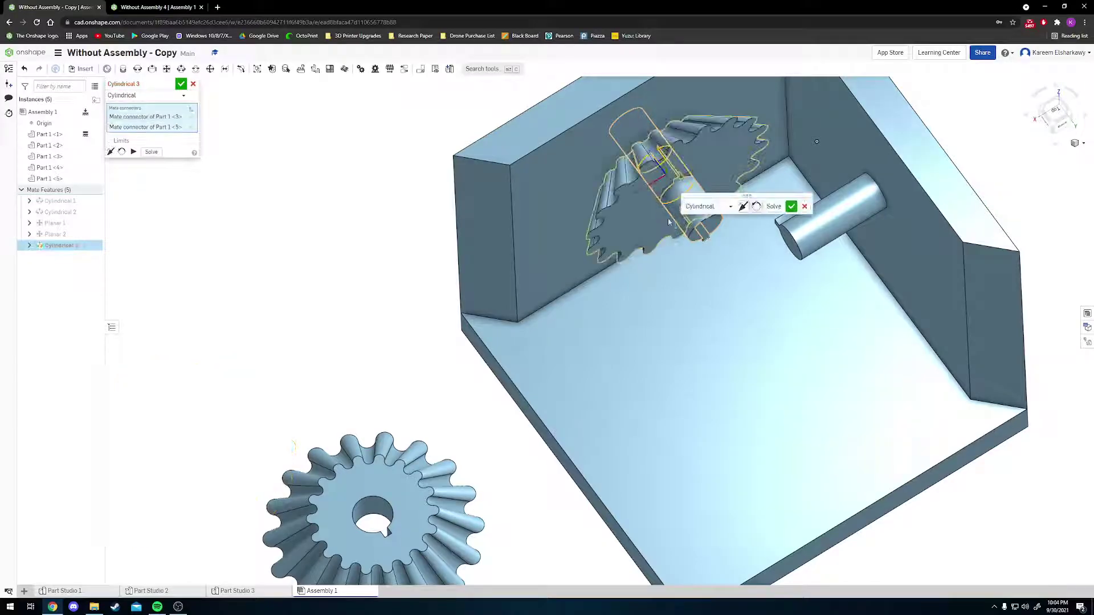
Step: Flip the first gear's cylindrical mate so its small end faces away from the bracket wall, and accept the mate
right_click_drag(669, 221, 755, 156)
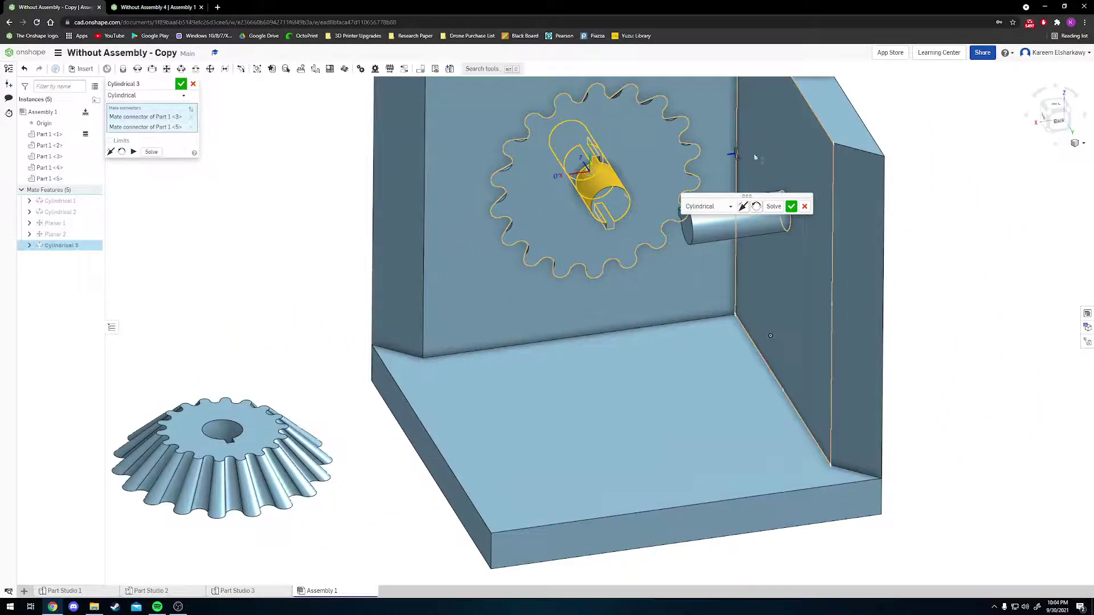
left_click(741, 208)
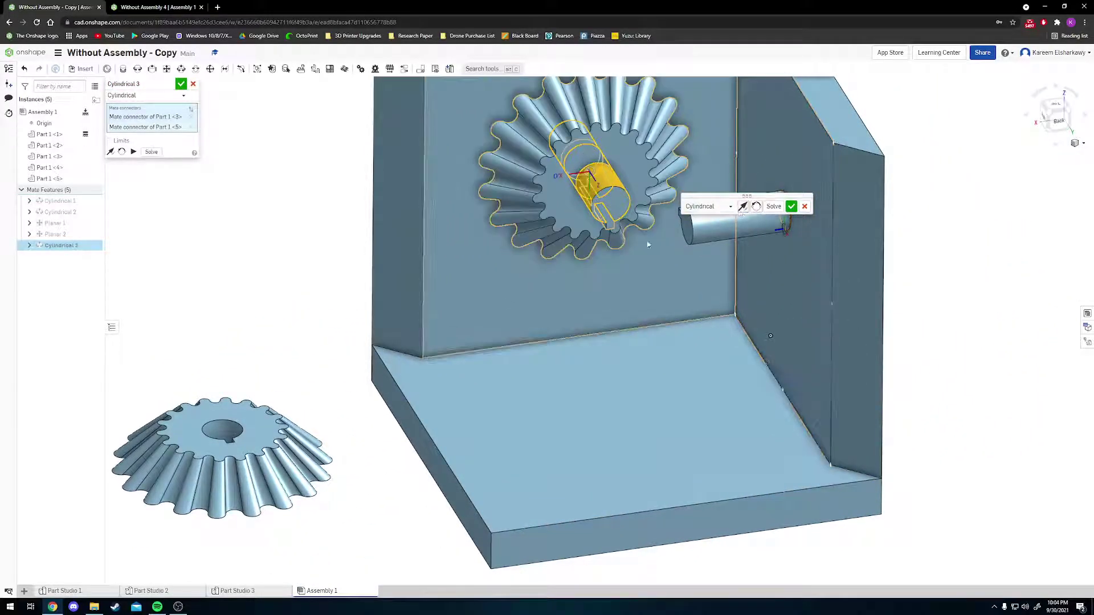
right_click_drag(741, 209, 774, 262)
left_click(791, 208)
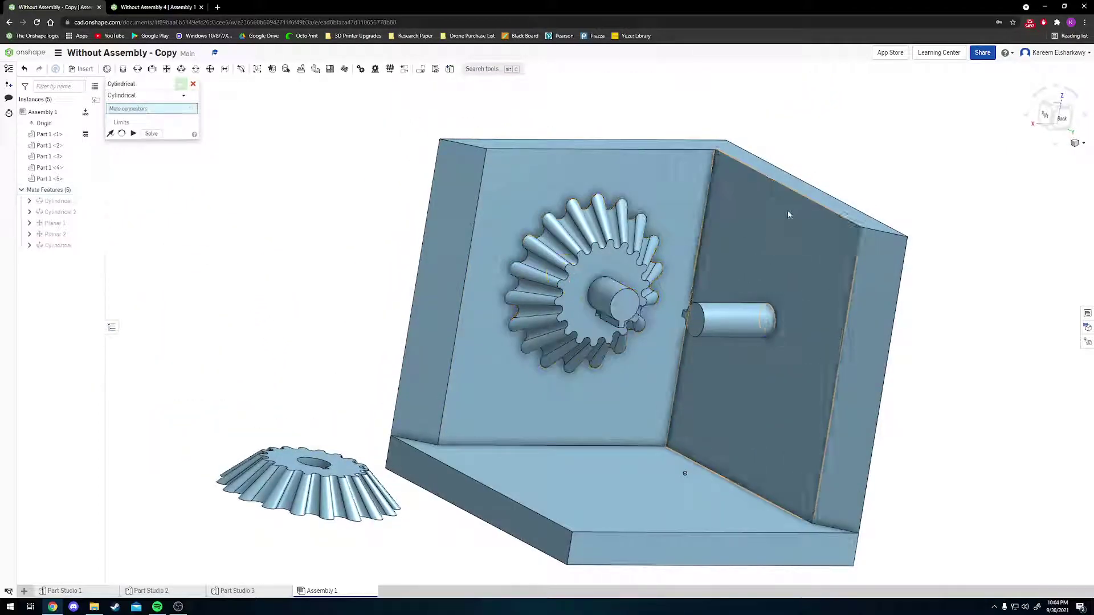
Step: Create a cylindrical mate between the remaining loose bevel gear's bore and the shaft in the other bracket wall
scroll(314, 431, "up", 4)
right_click_drag(335, 396, 330, 433)
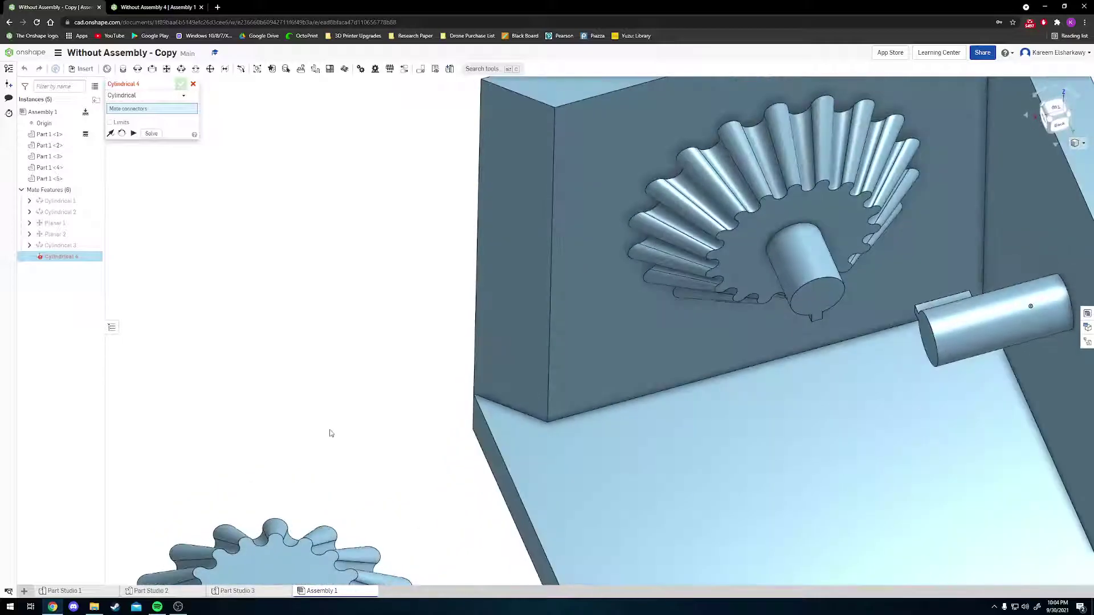
middle_click_drag(329, 440, 396, 306)
scroll(334, 487, "up", 5)
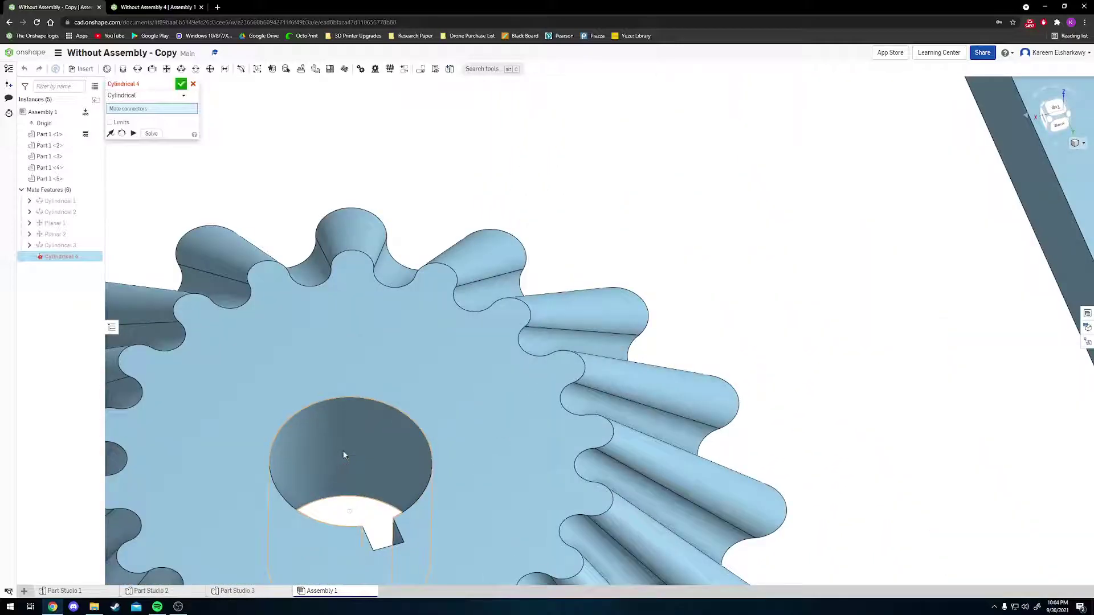
left_click(343, 455)
scroll(589, 419, "down", 8)
middle_click_drag(823, 408, 636, 435)
scroll(802, 339, "up", 3)
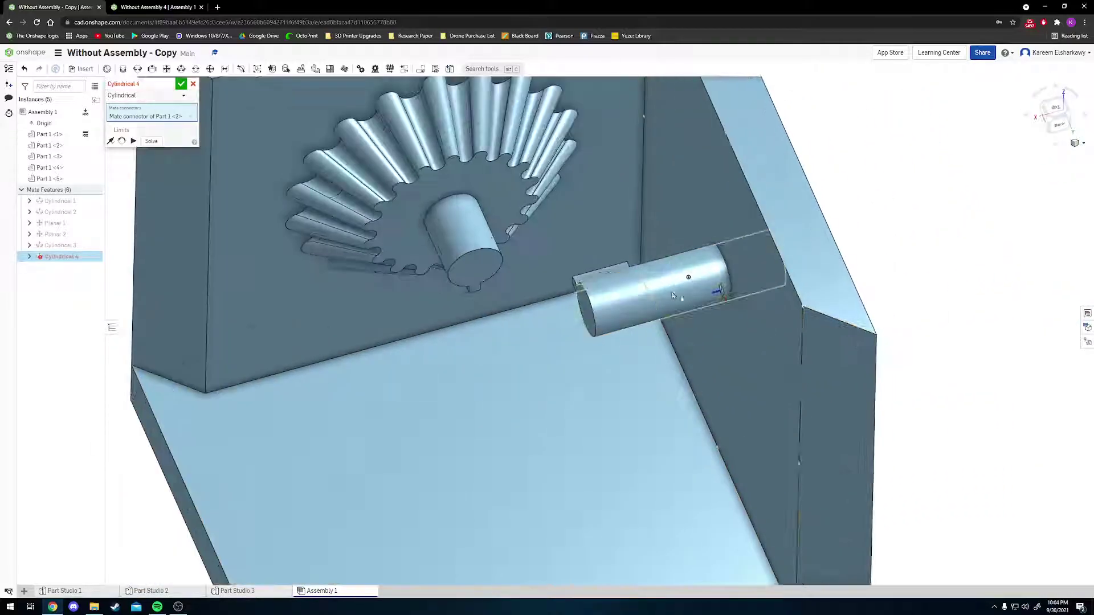
left_click(634, 292)
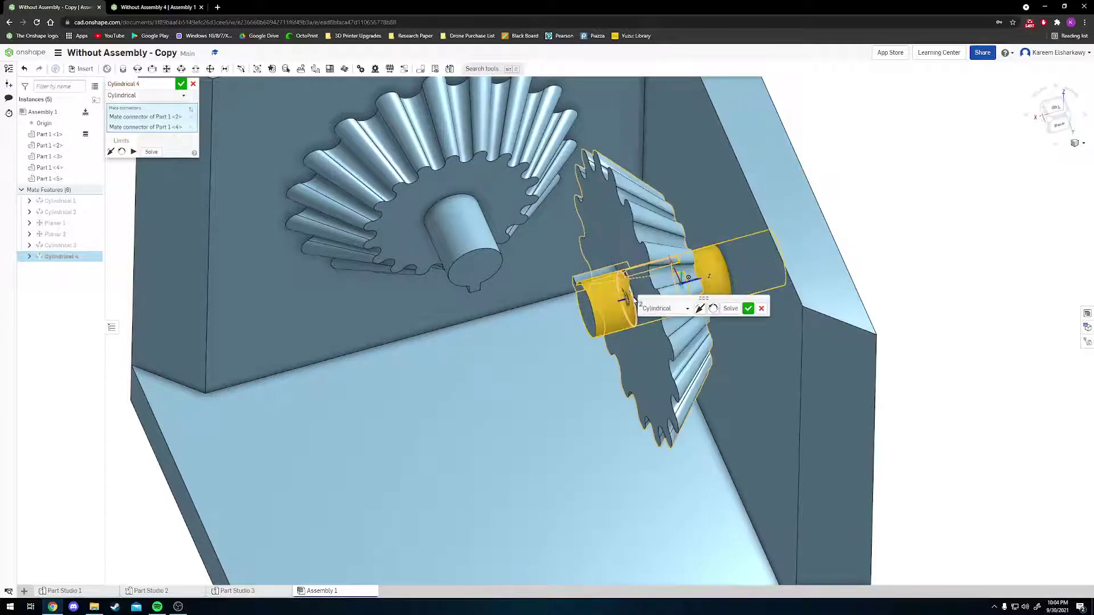
Step: Flip the second gear's cylindrical mate so its small end faces away from the wall, accept it, and leave the mate command
left_click(699, 311)
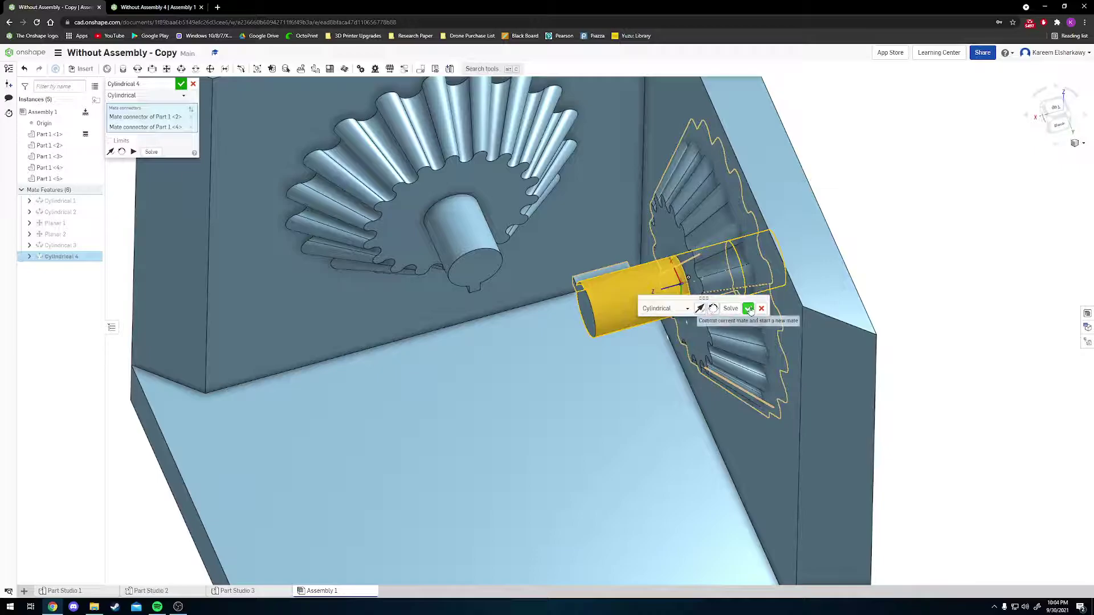
left_click(749, 309)
scroll(838, 334, "down", 5)
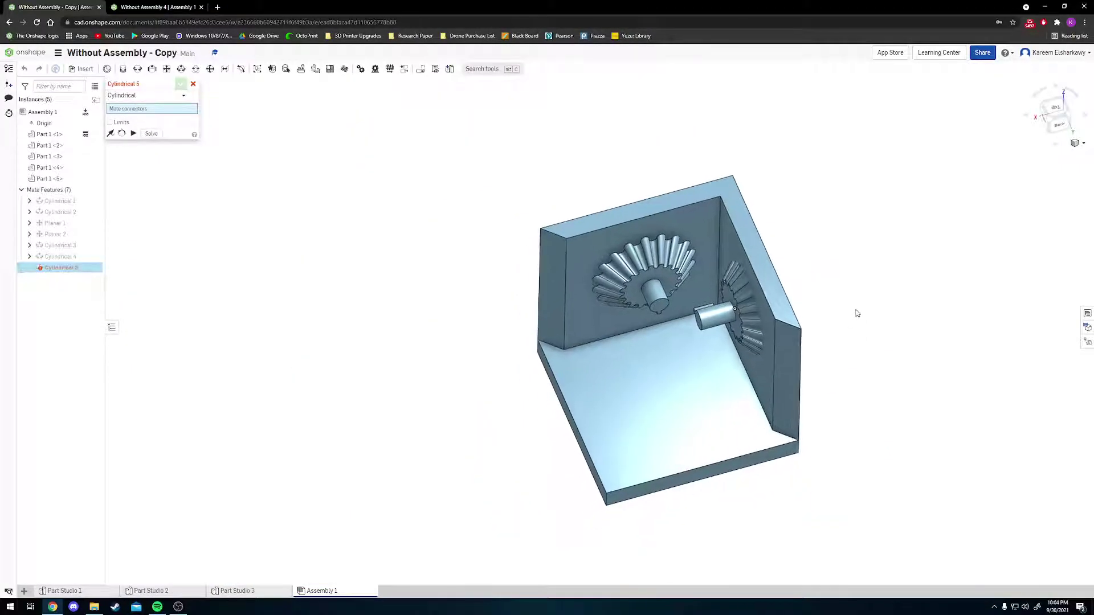
right_click_drag(857, 313, 893, 275)
left_click(1061, 115)
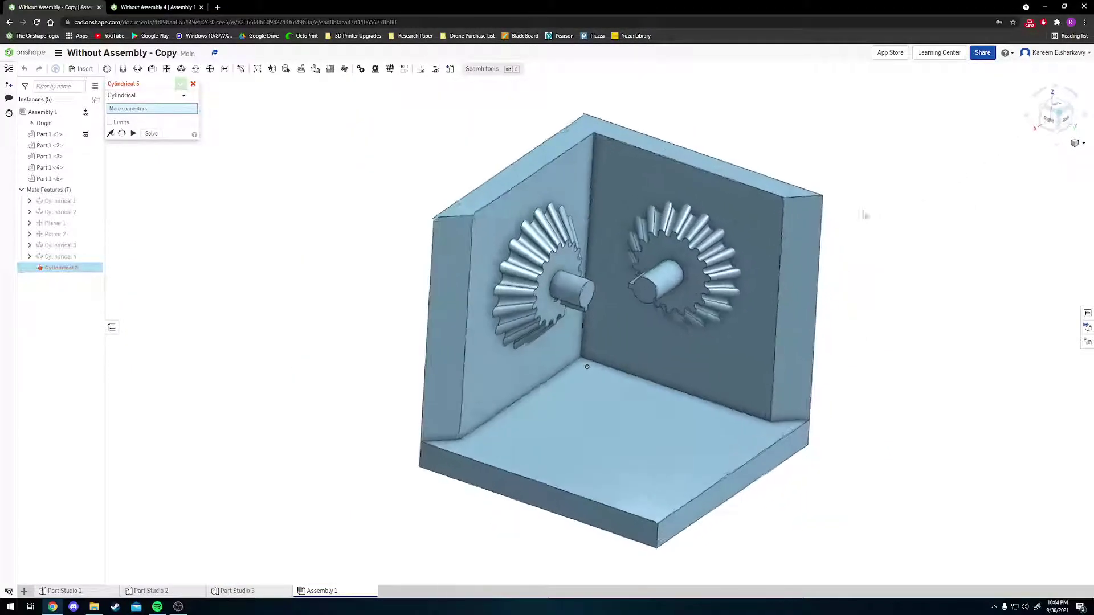
scroll(830, 236, "up", 2)
key("Escape")
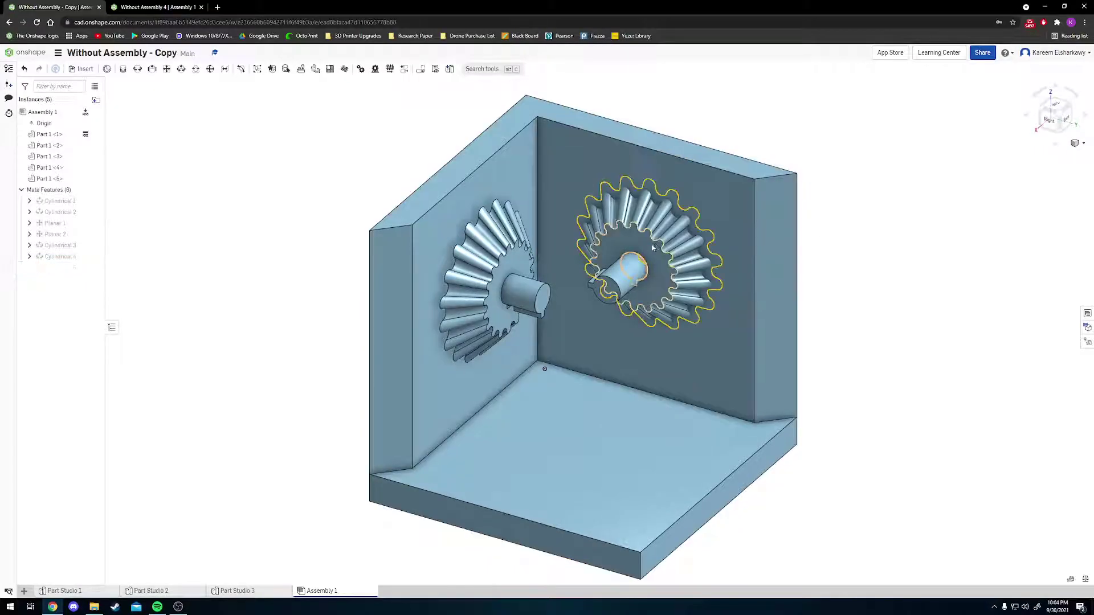
Step: Hide the bracket so only the two shafts and bevel gears are displayed
right_click(526, 172)
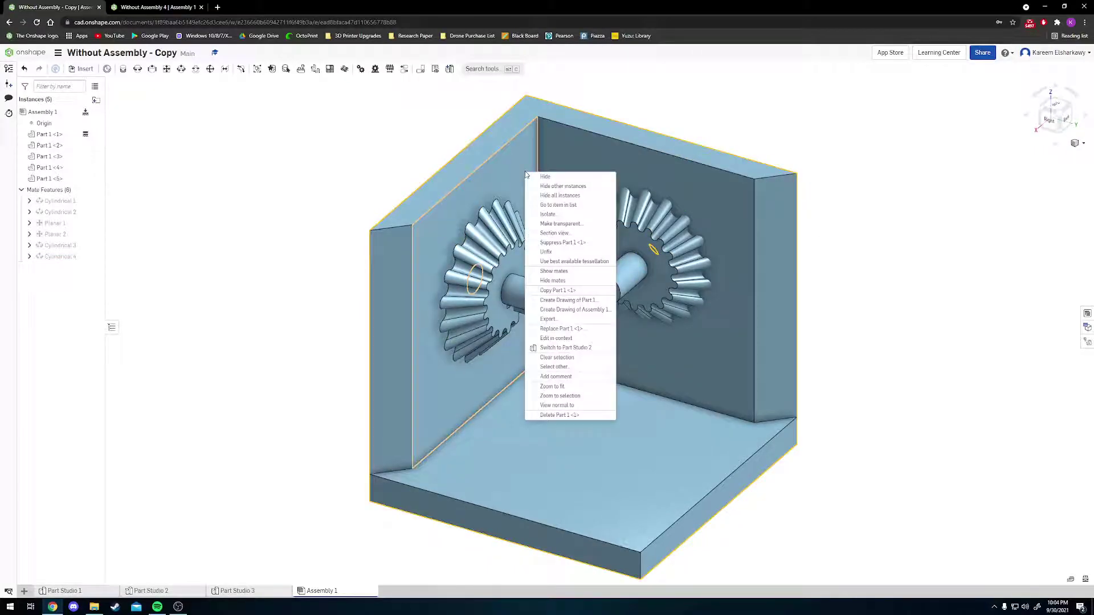
right_click(507, 180)
right_click(509, 169)
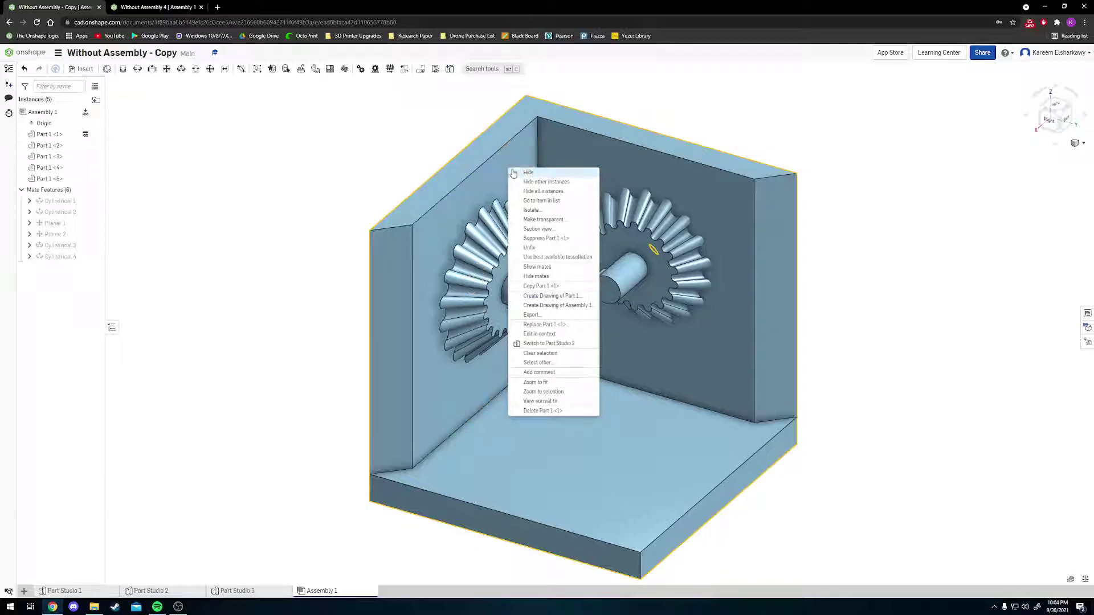
left_click(527, 173)
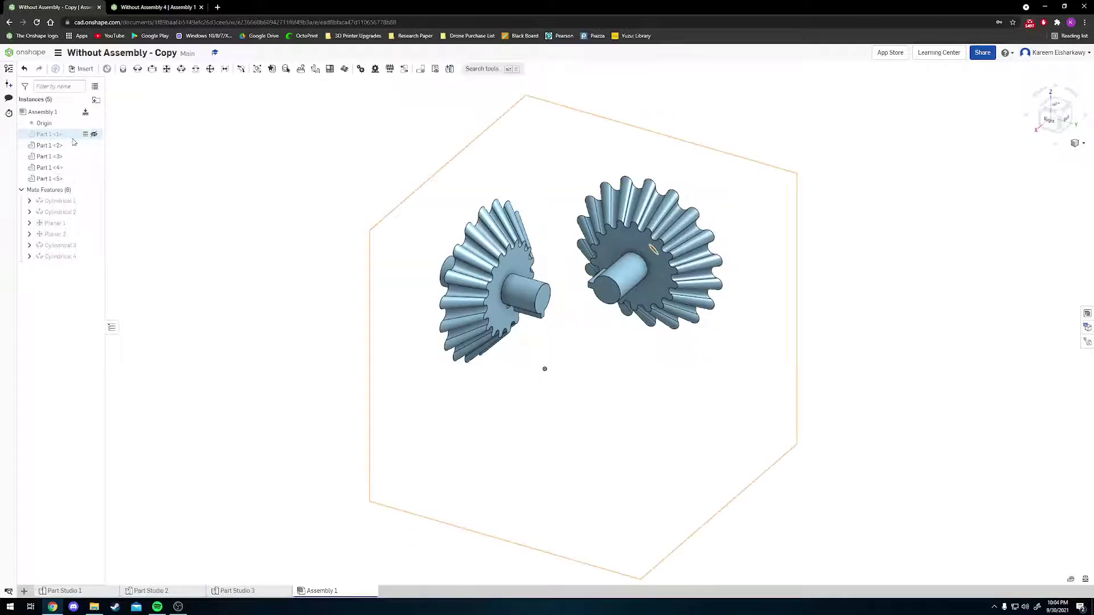
left_click(94, 135)
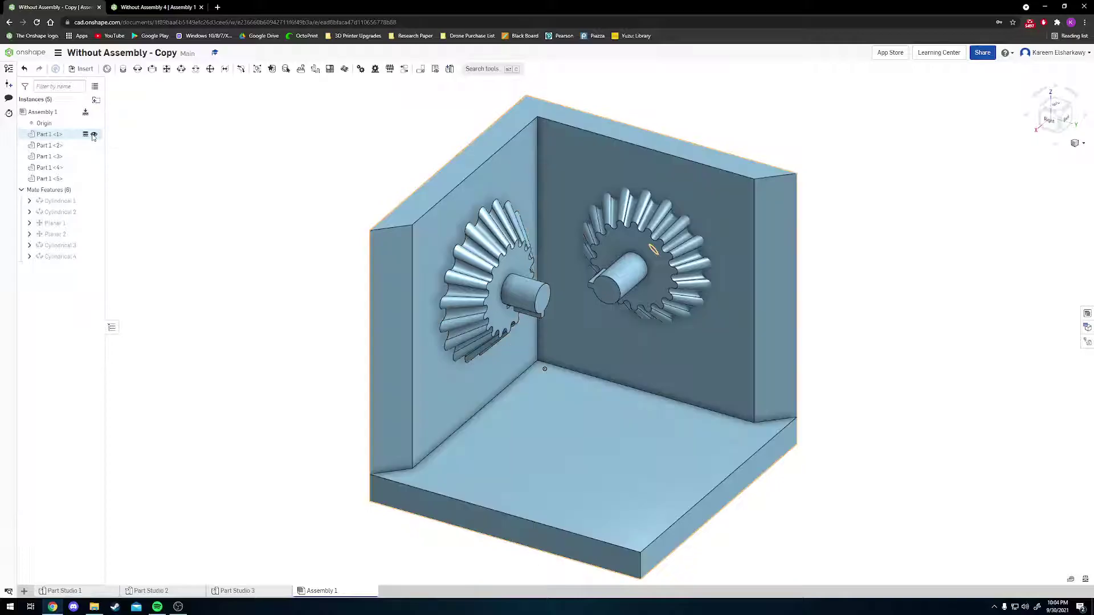
left_click(94, 135)
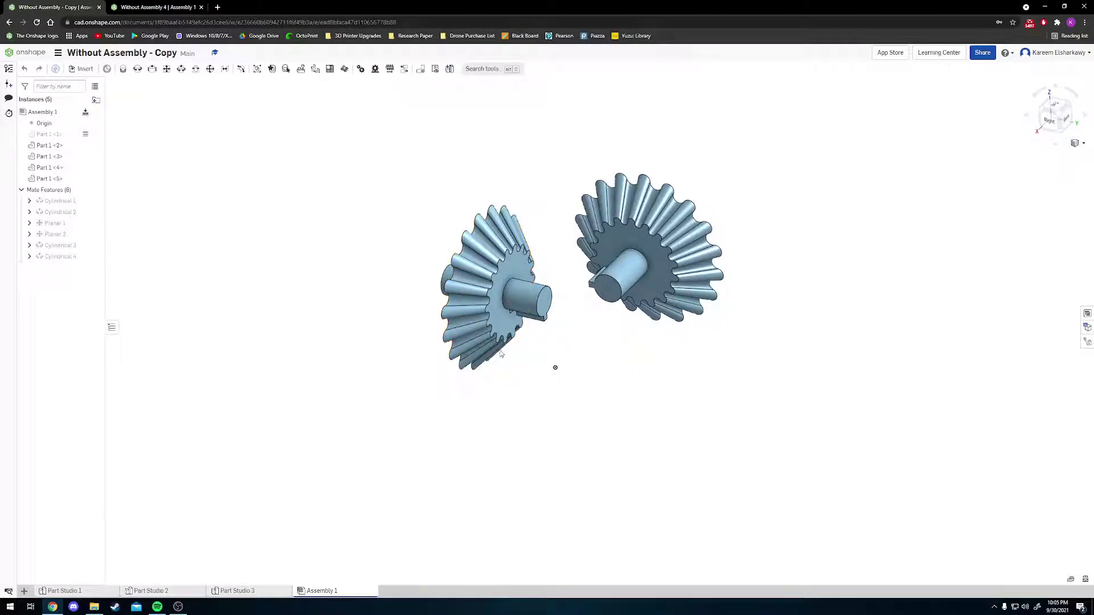
Step: Slide the first bevel gear along its shaft axis until it is clear of the keyed end
left_click_drag(500, 354, 687, 428)
right_click_drag(797, 407, 718, 404)
scroll(716, 403, "up", 5)
middle_click_drag(682, 383, 720, 414)
right_click_drag(719, 415, 741, 396)
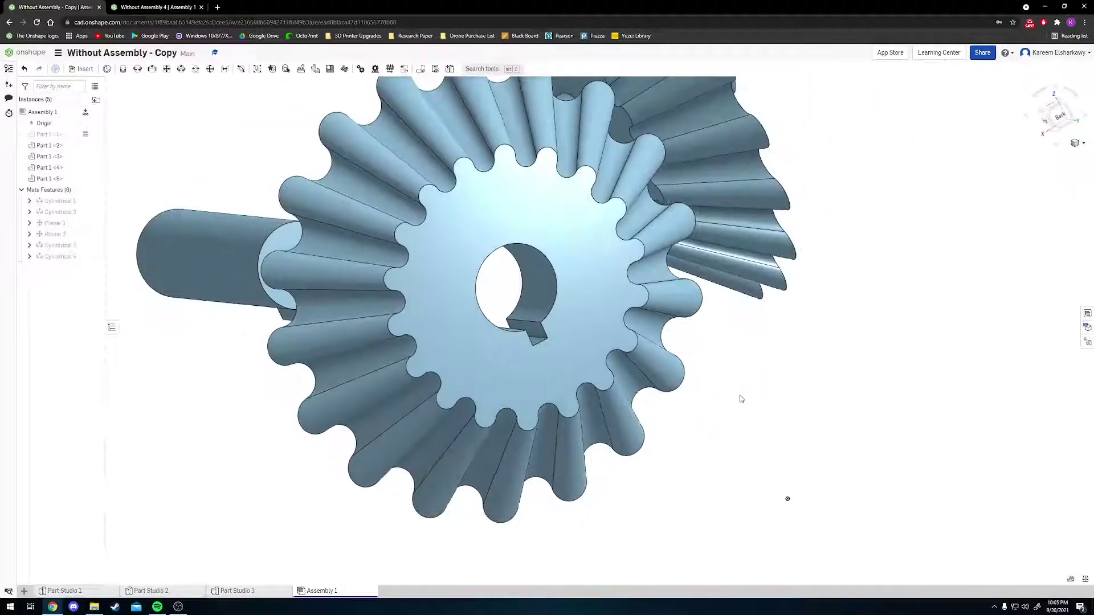
Step: Add a fastened mate between the first gear's keyway floor and the top face of its shaft's key, and leave the mate command
left_click(122, 73)
scroll(534, 316, "up", 5)
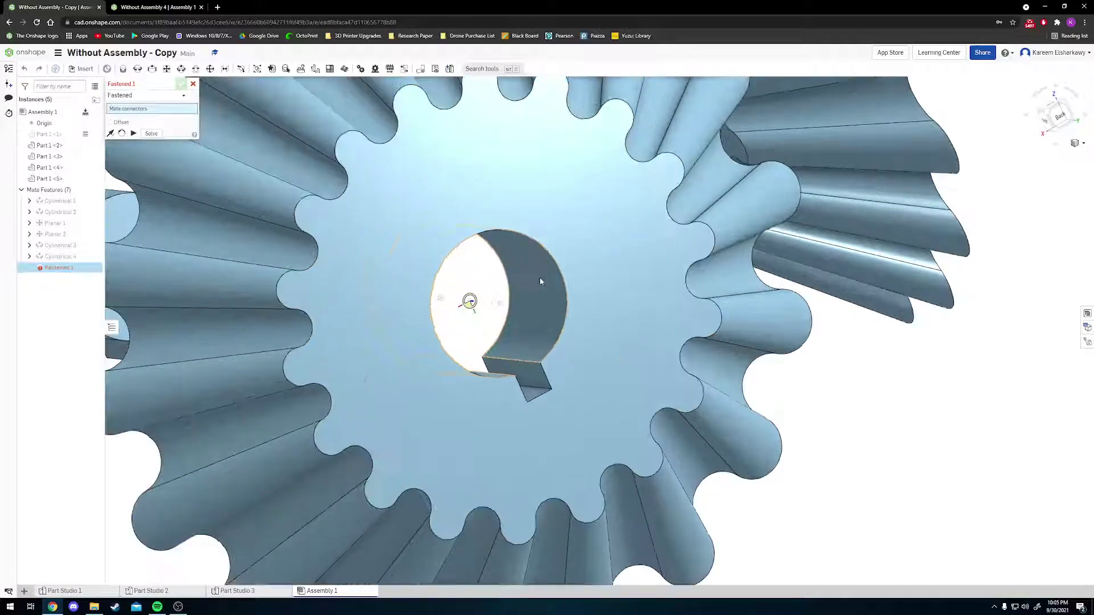
right_click_drag(534, 316, 529, 427)
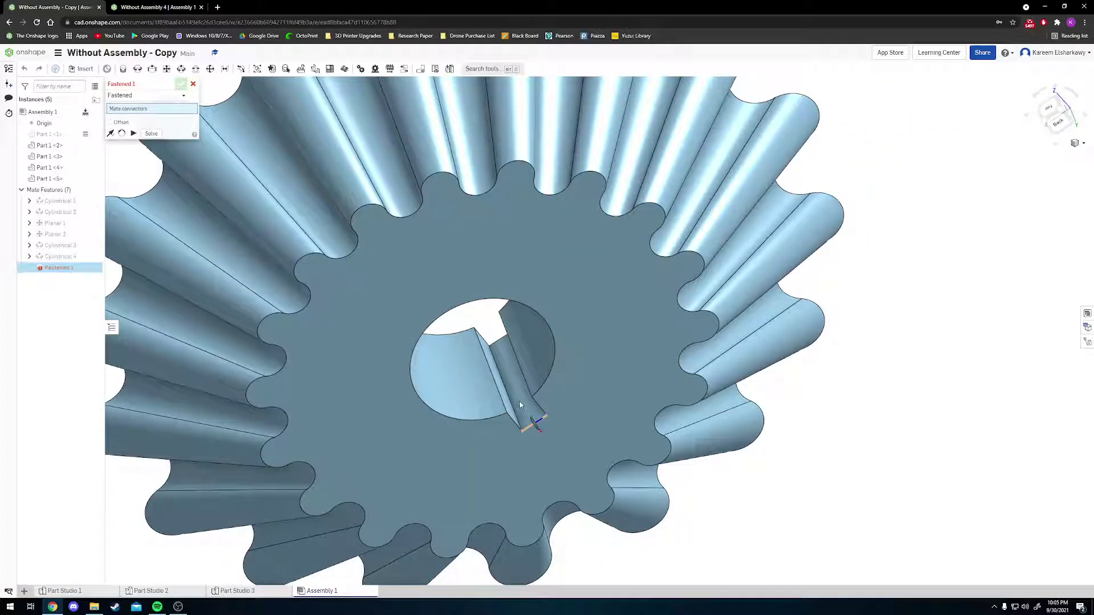
left_click(518, 392)
scroll(518, 392, "down", 5)
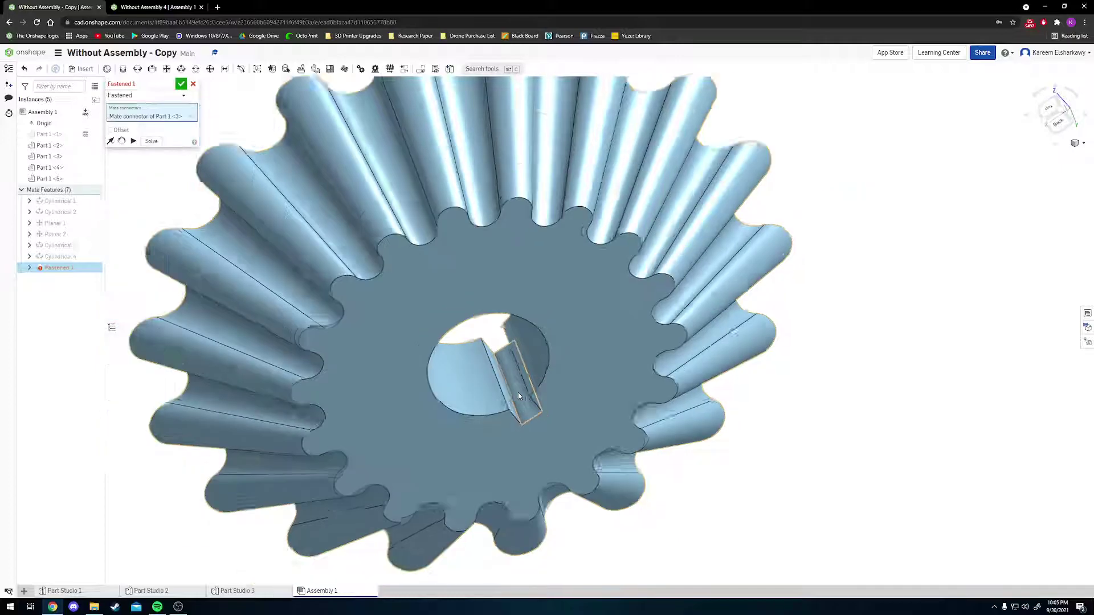
right_click_drag(268, 313, 443, 298)
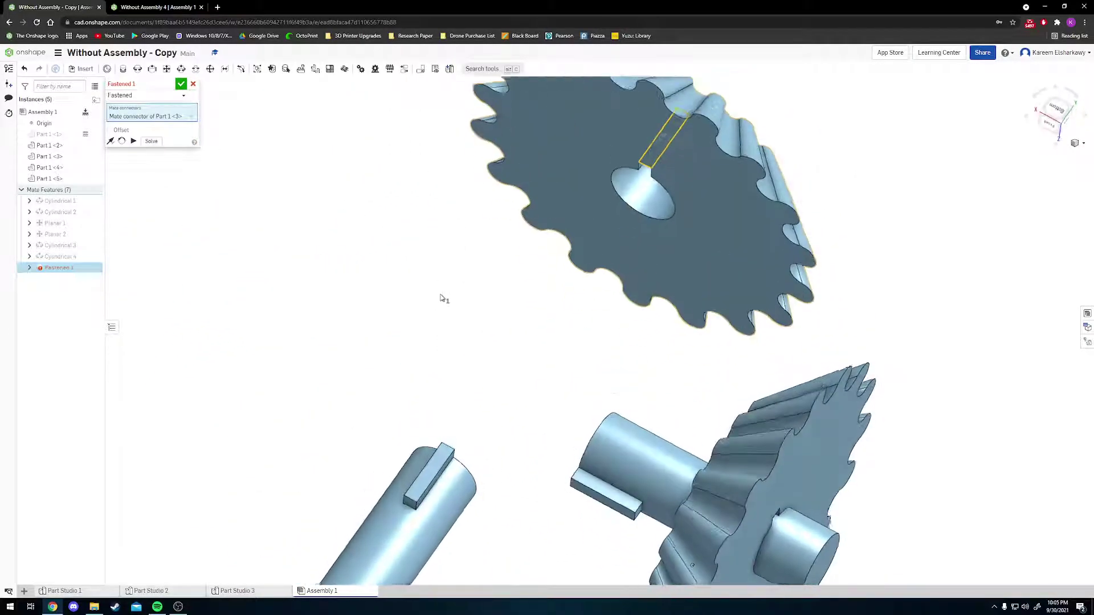
scroll(444, 416, "up", 5)
middle_click_drag(447, 416, 452, 271)
scroll(452, 371, "up", 2)
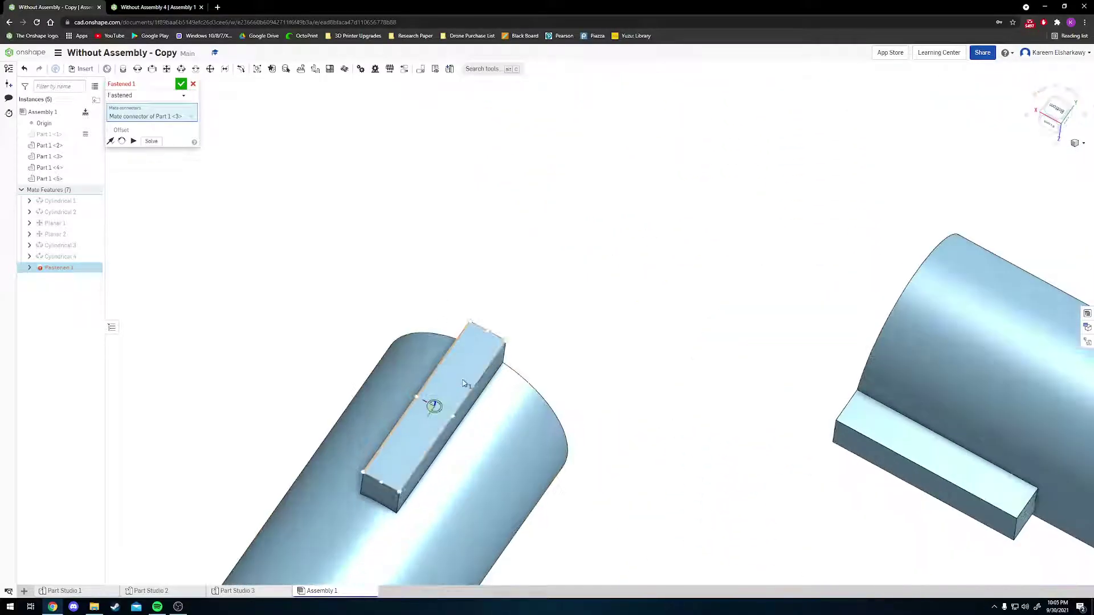
left_click(462, 384)
scroll(463, 385, "down", 5)
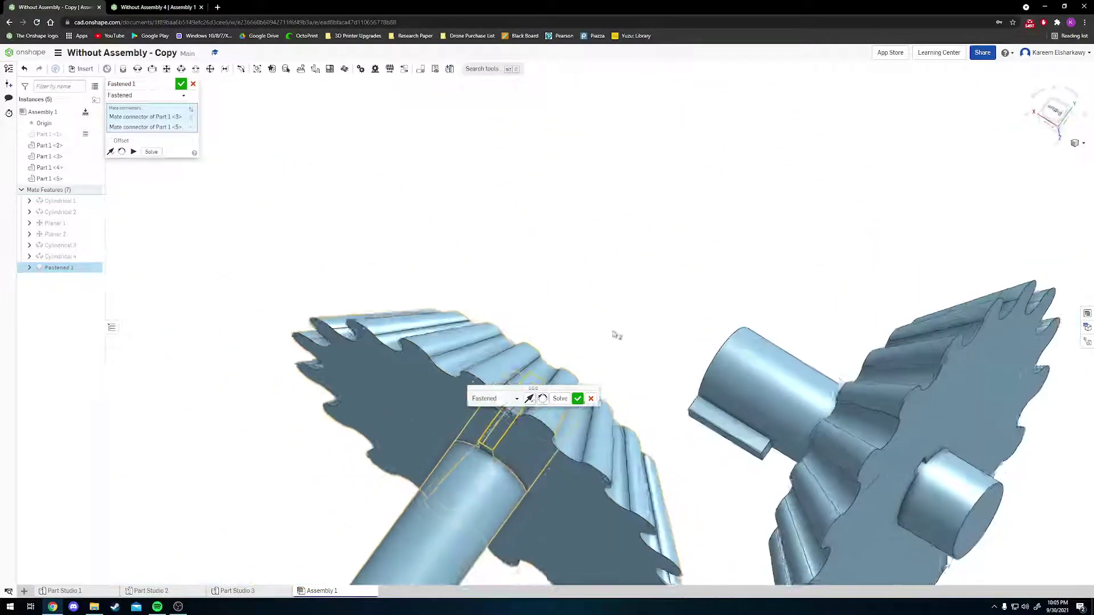
right_click_drag(618, 335, 583, 417)
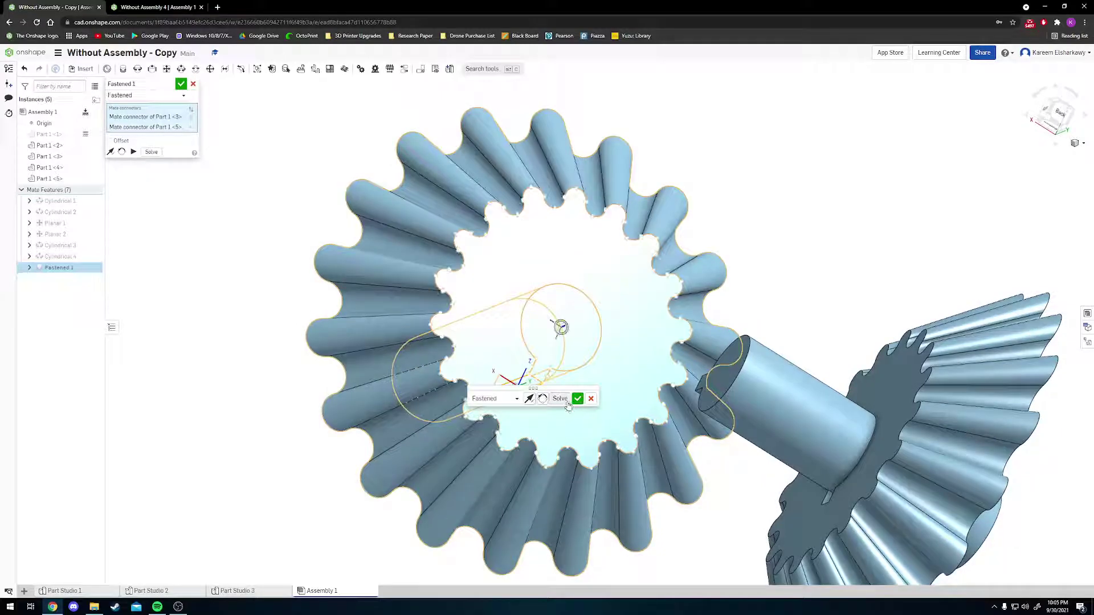
left_click(577, 399)
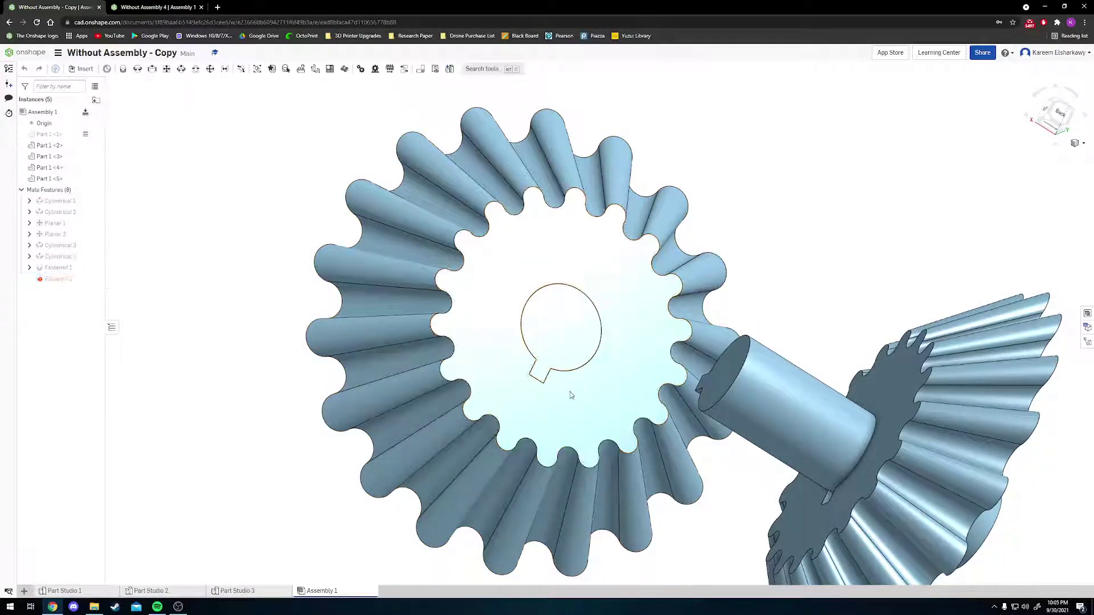
mouse_move(578, 401)
left_mouse_down()
mouse_move(569, 428)
mouse_move(504, 265)
mouse_move(618, 410)
mouse_move(499, 409)
mouse_move(637, 291)
mouse_move(588, 410)
left_mouse_up()
right_click_drag(588, 410, 780, 474)
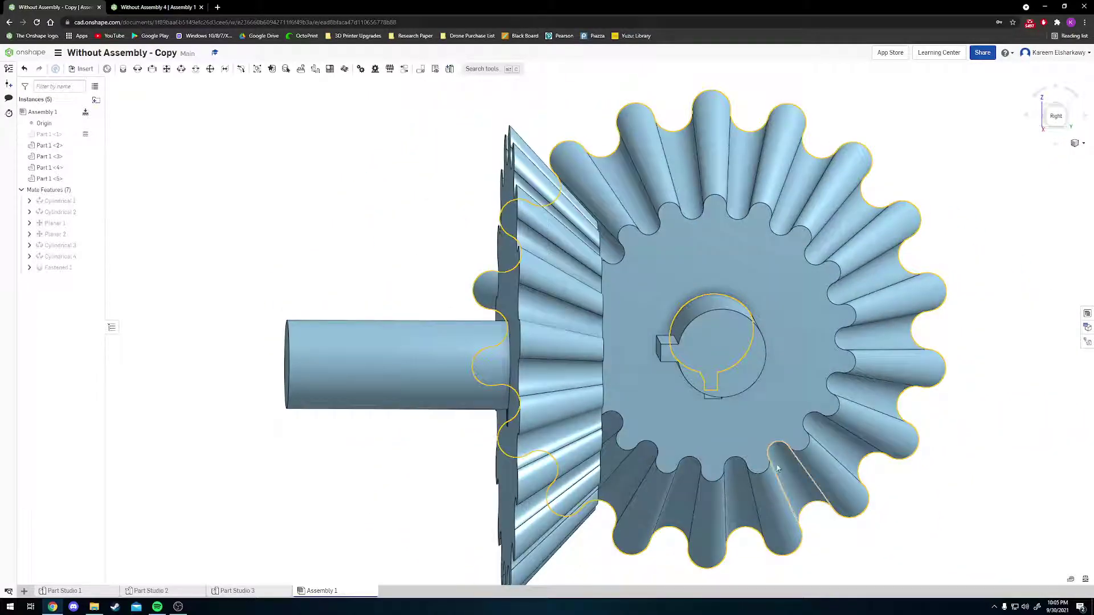
Step: Slide the second bevel gear along its shaft axis until it is clear of the shaft's keyed end
scroll(623, 524, "down", 5)
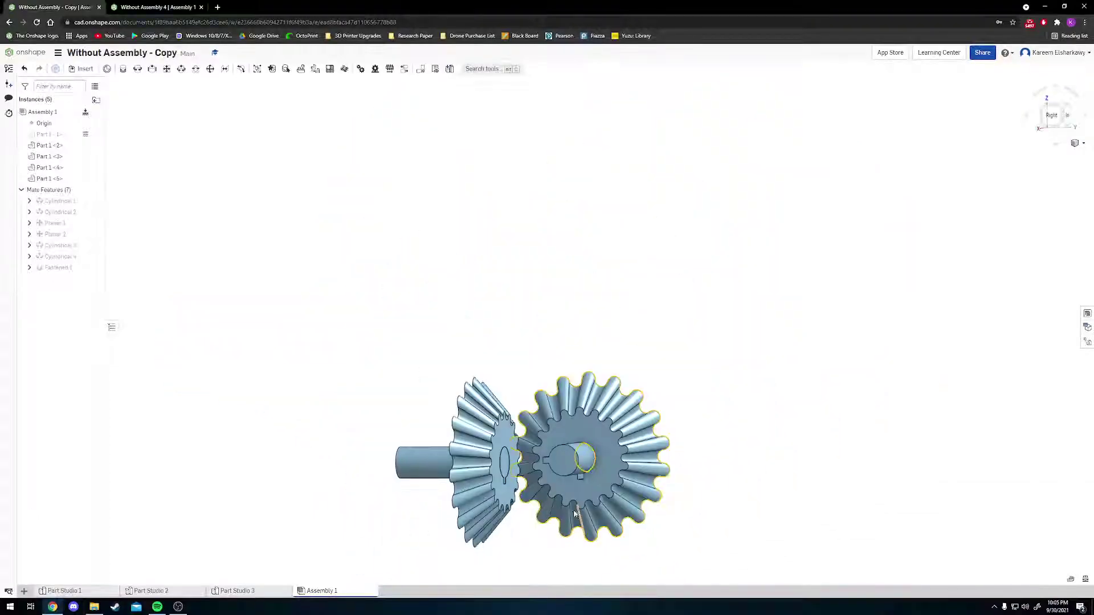
left_click_drag(575, 514, 310, 483)
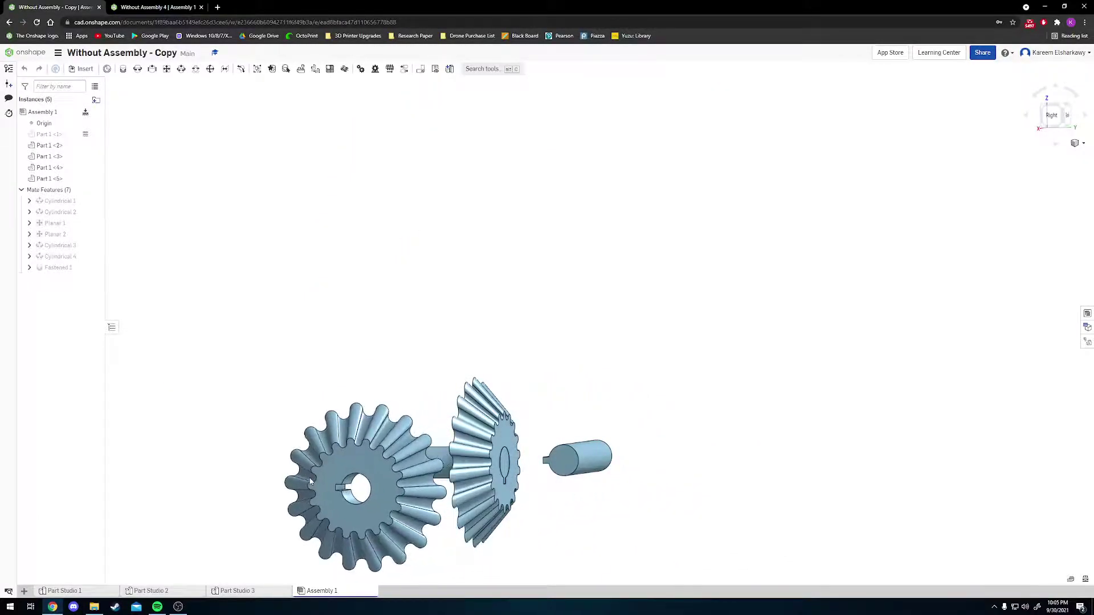
mouse_move(476, 504)
right_mouse_down()
mouse_move(440, 503)
mouse_move(463, 497)
right_mouse_up()
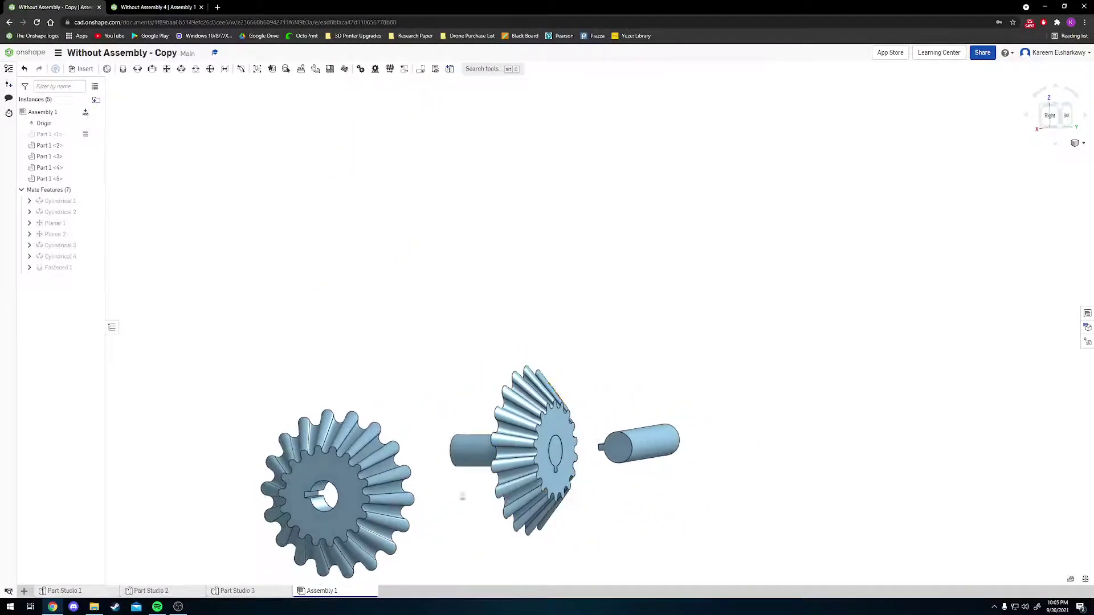
Step: Add a fastened mate between the second gear's keyway floor and the top face of its shaft's key, and leave the mate command
left_click(122, 69)
scroll(302, 487, "up", 10)
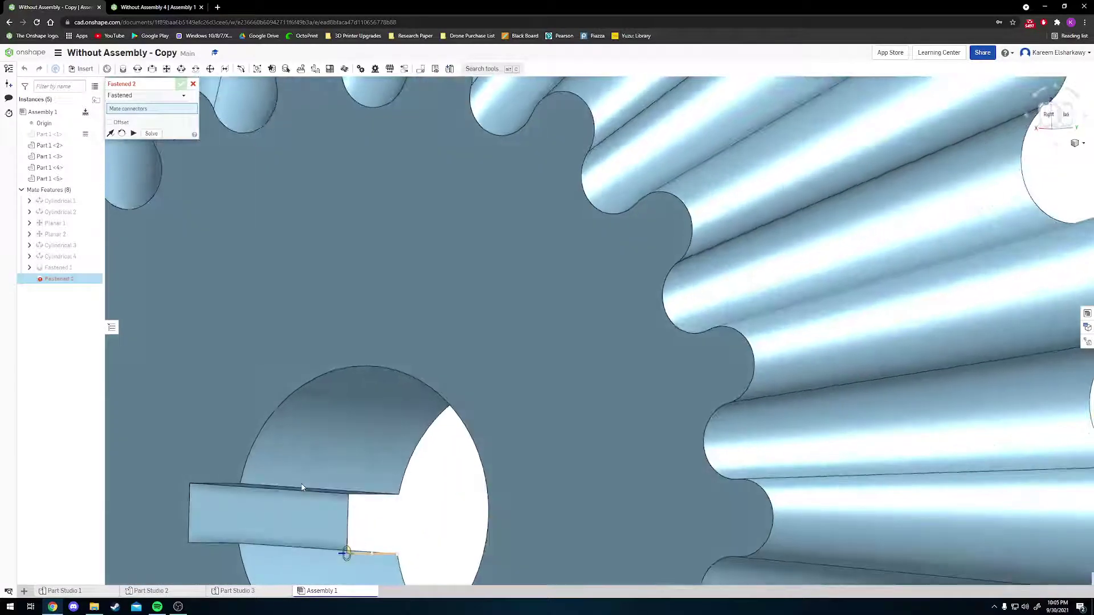
left_click(272, 514)
scroll(359, 515, "down", 8)
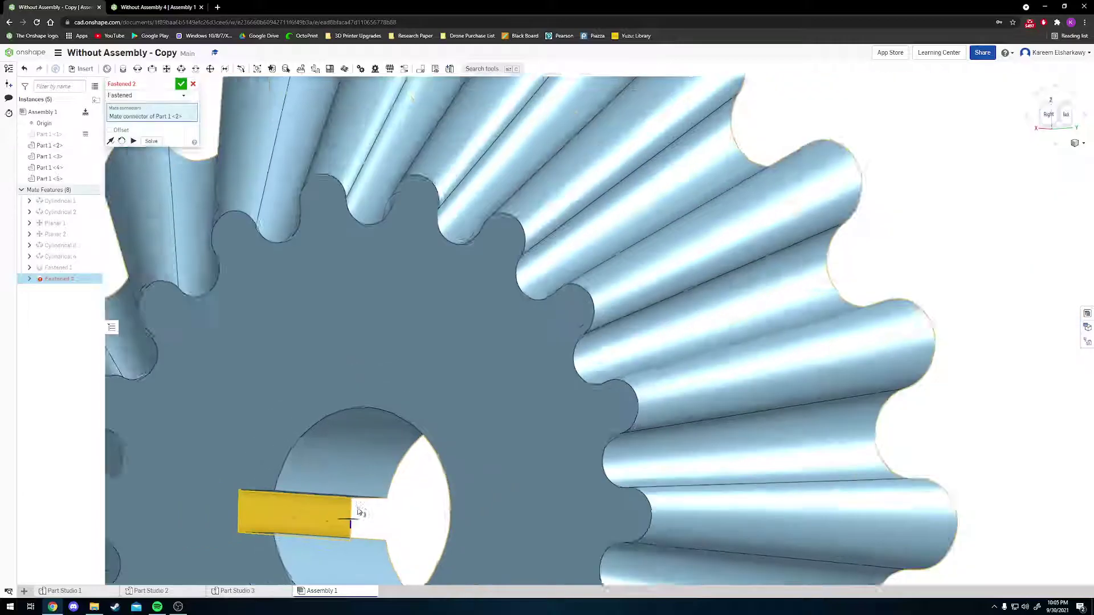
right_click_drag(460, 455, 774, 521)
scroll(641, 472, "up", 5)
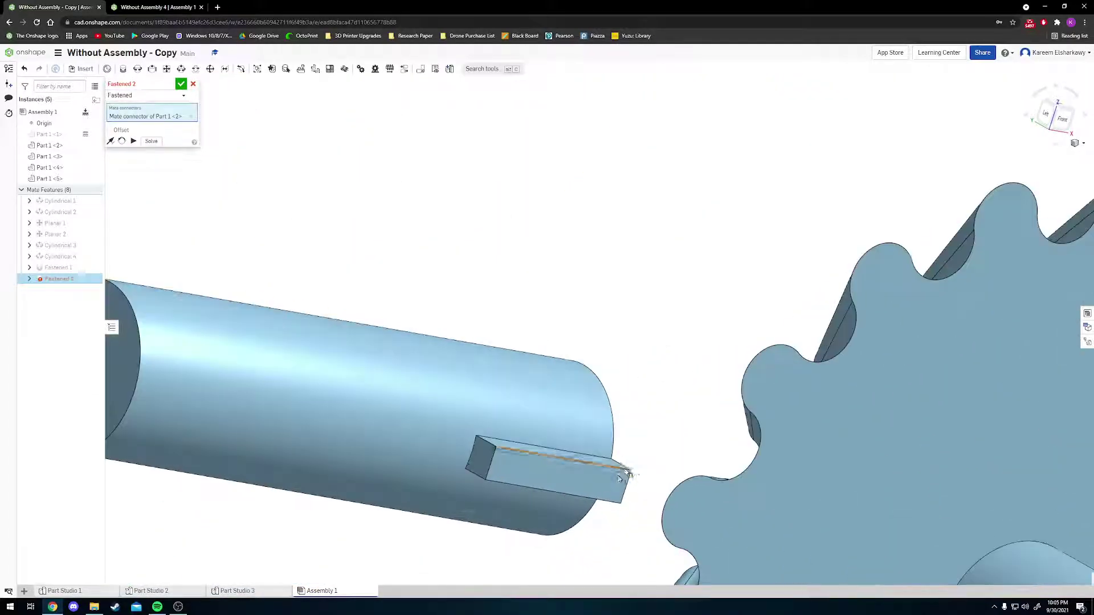
left_click(553, 472)
scroll(668, 468, "down", 3)
right_click_drag(669, 468, 574, 449)
right_click_drag(908, 470, 834, 462)
middle_click_drag(834, 462, 665, 364)
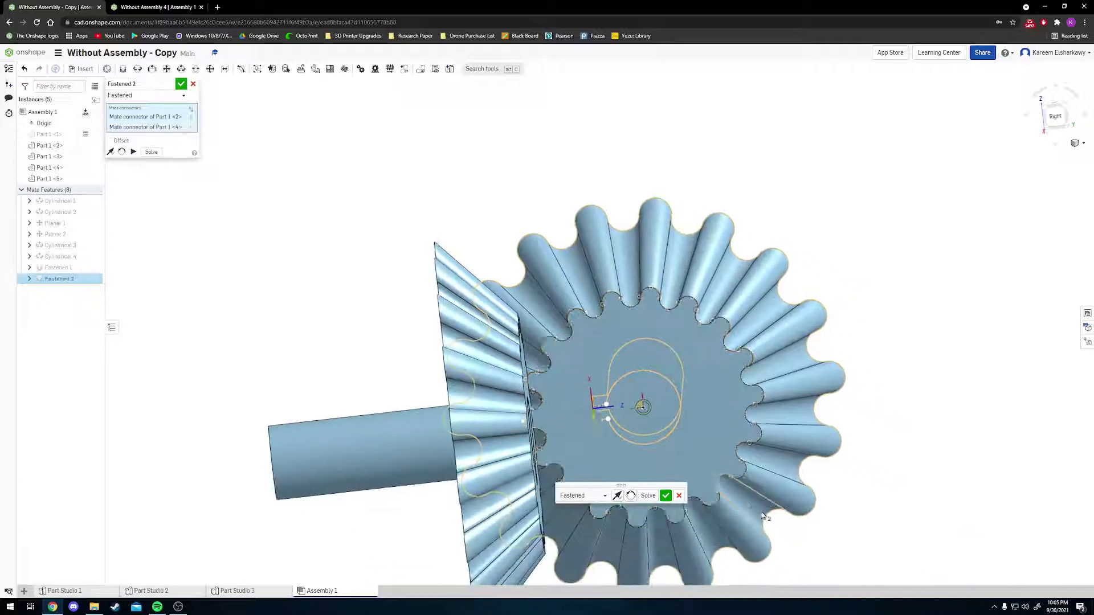
left_click(665, 496)
right_click_drag(838, 484, 734, 465)
key("Escape")
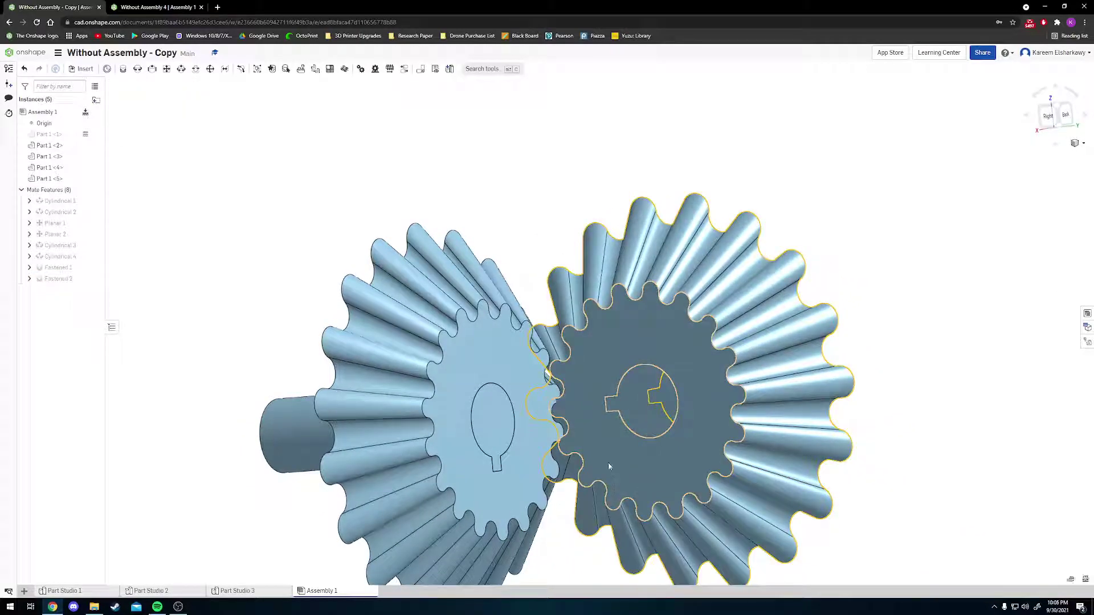
Step: Rotate the two bevel gears by hand about their shafts to line up their meshing teeth
left_click_drag(758, 433, 748, 387)
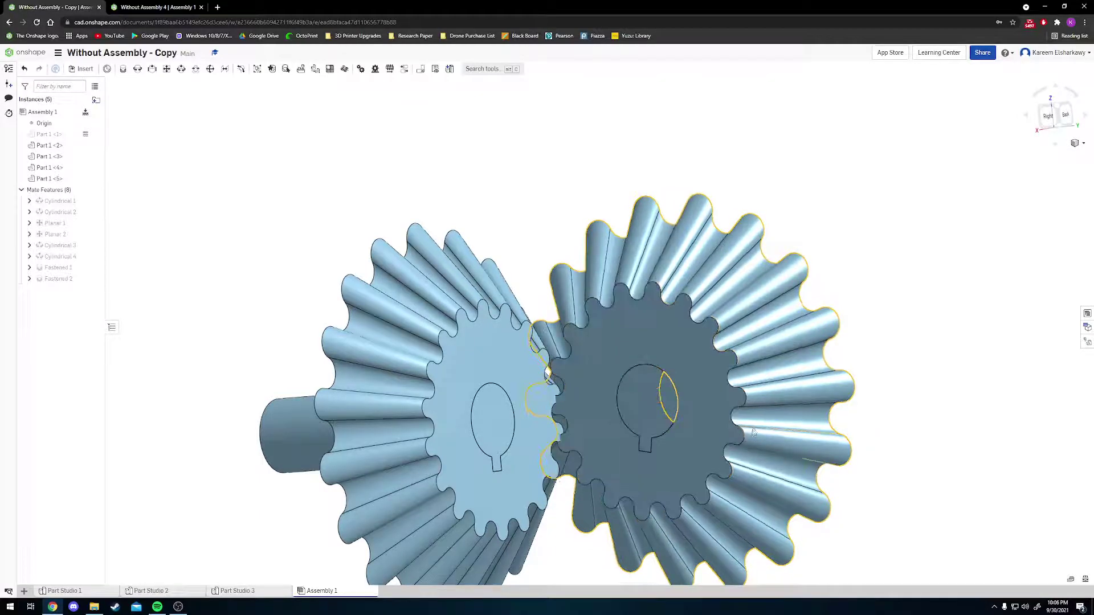
left_click_drag(758, 444, 759, 382)
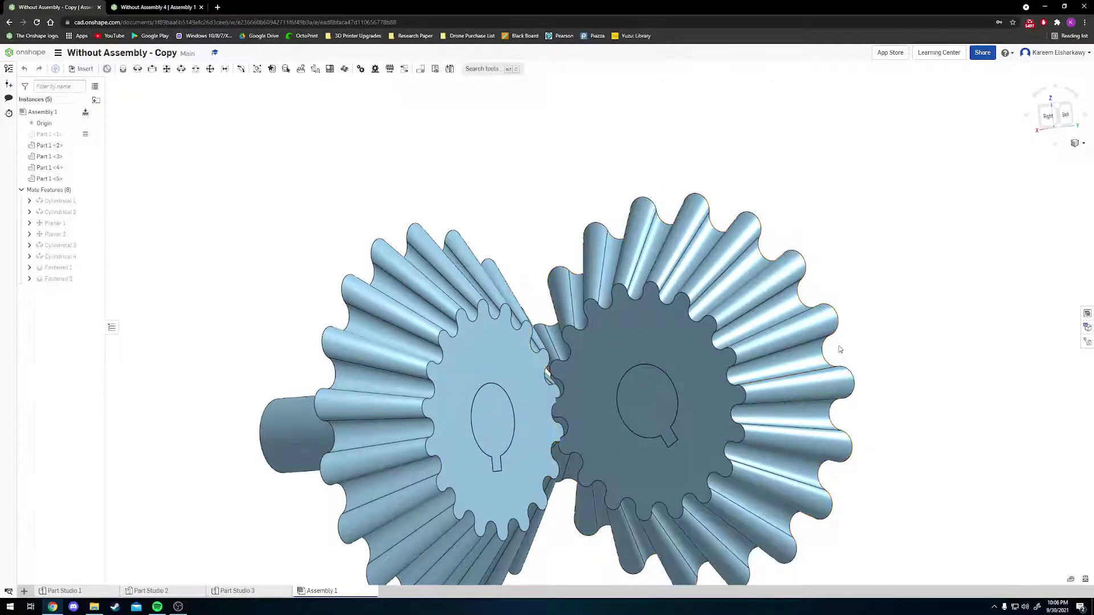
left_click_drag(840, 349, 561, 428)
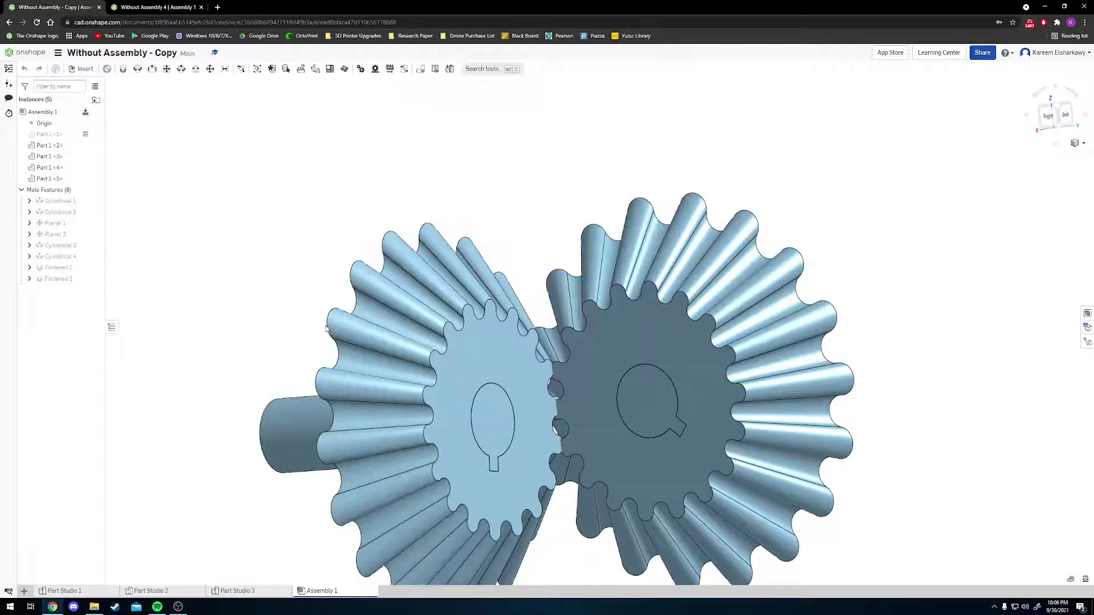
left_click_drag(320, 342, 321, 334)
scroll(445, 452, "up", 3)
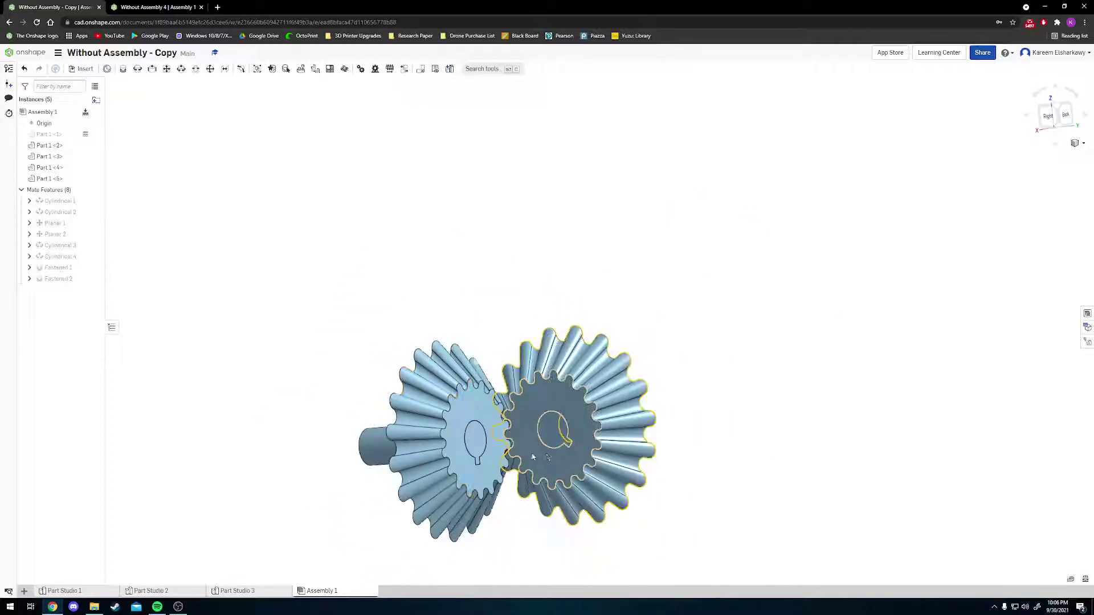
scroll(456, 450, "down", 10)
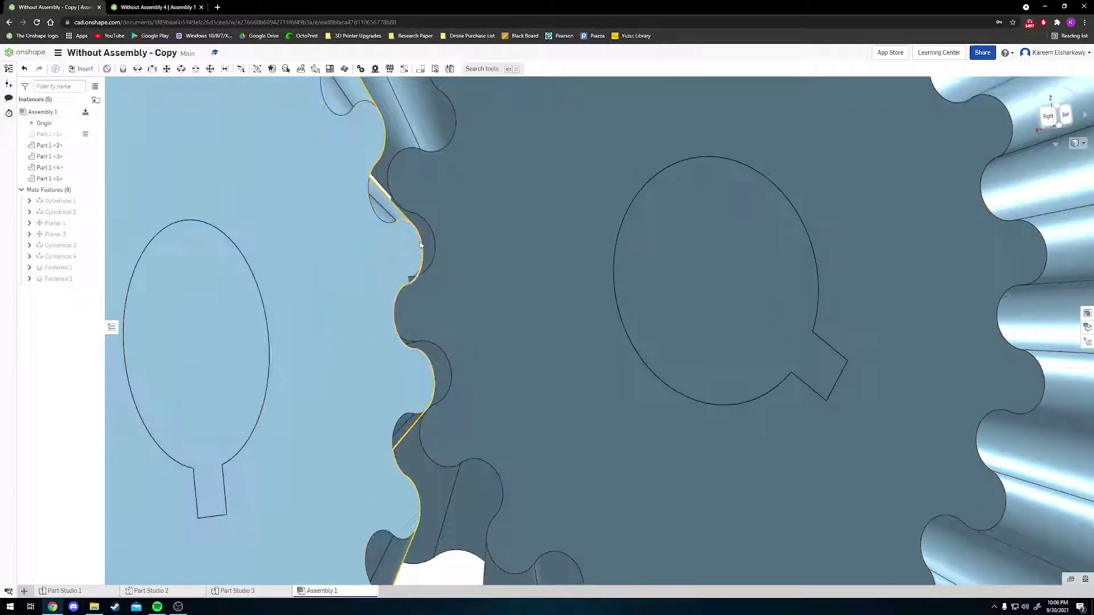
left_click_drag(413, 225, 415, 237)
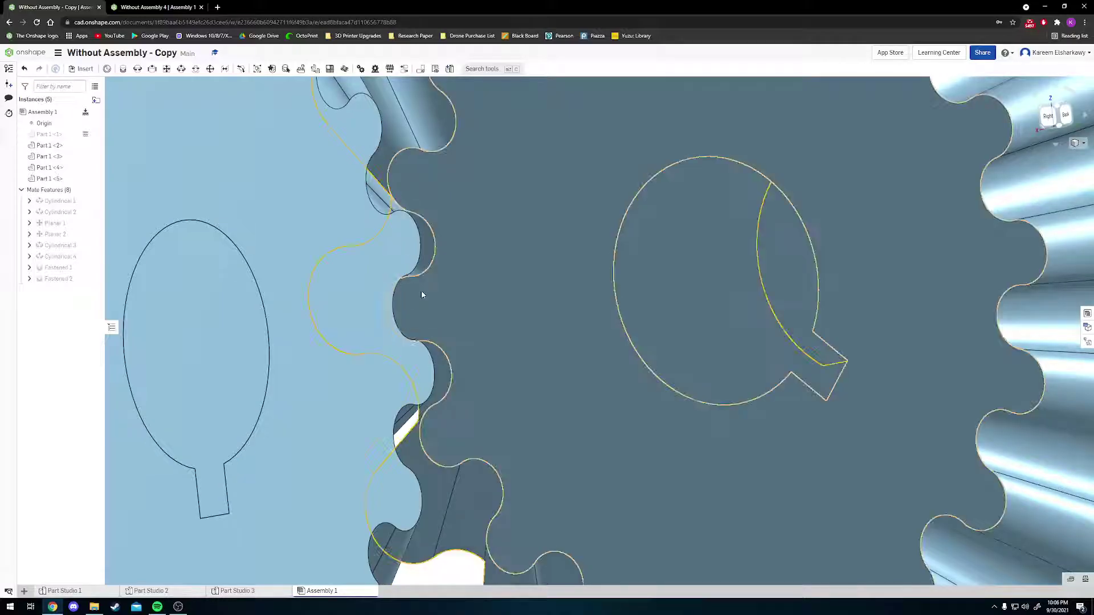
Step: Show the hidden bracket (Part 1 <1>) again around the shafts and bevel gears
scroll(422, 294, "down", 10)
middle_click_drag(456, 183, 496, 248)
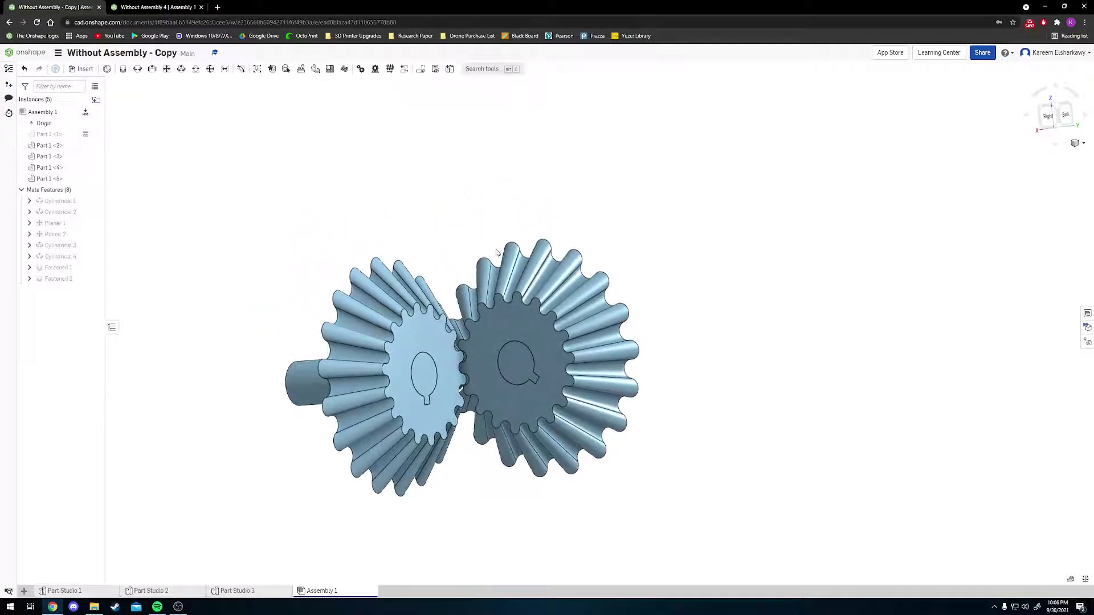
right_click_drag(392, 269, 372, 268)
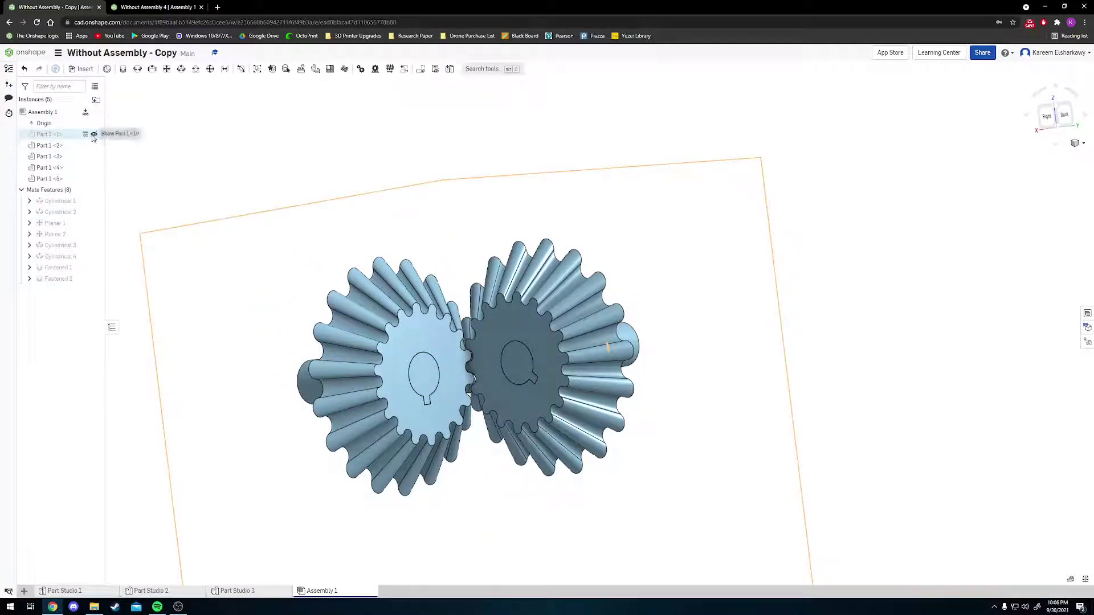
left_click(93, 136)
scroll(346, 226, "down", 6)
mouse_move(479, 259)
right_mouse_down()
mouse_move(473, 277)
mouse_move(488, 278)
right_mouse_up()
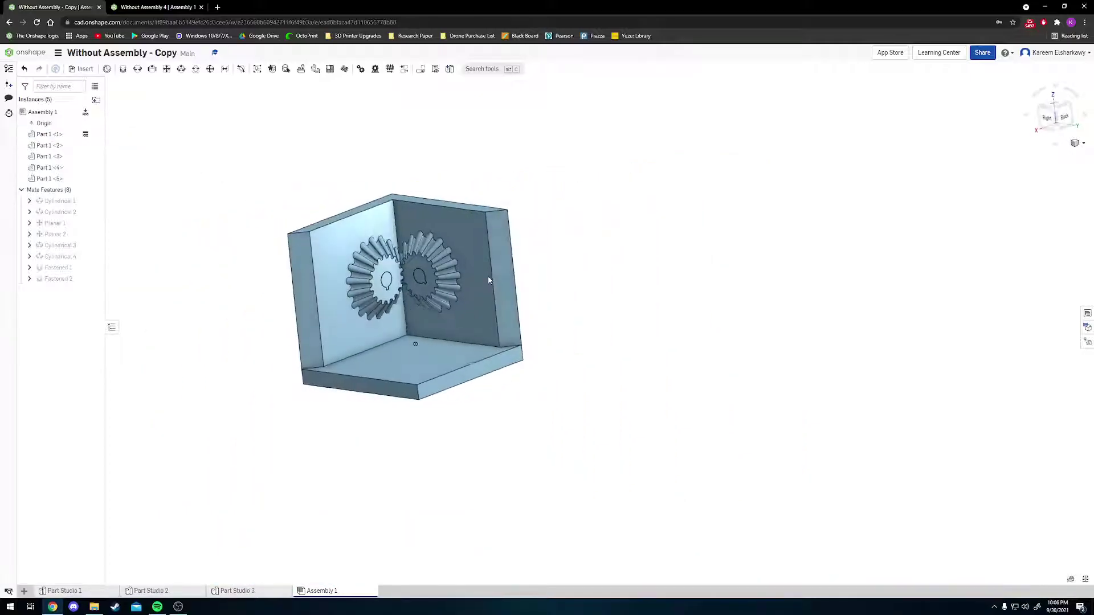
middle_click_drag(366, 99, 503, 203)
scroll(515, 319, "up", 6)
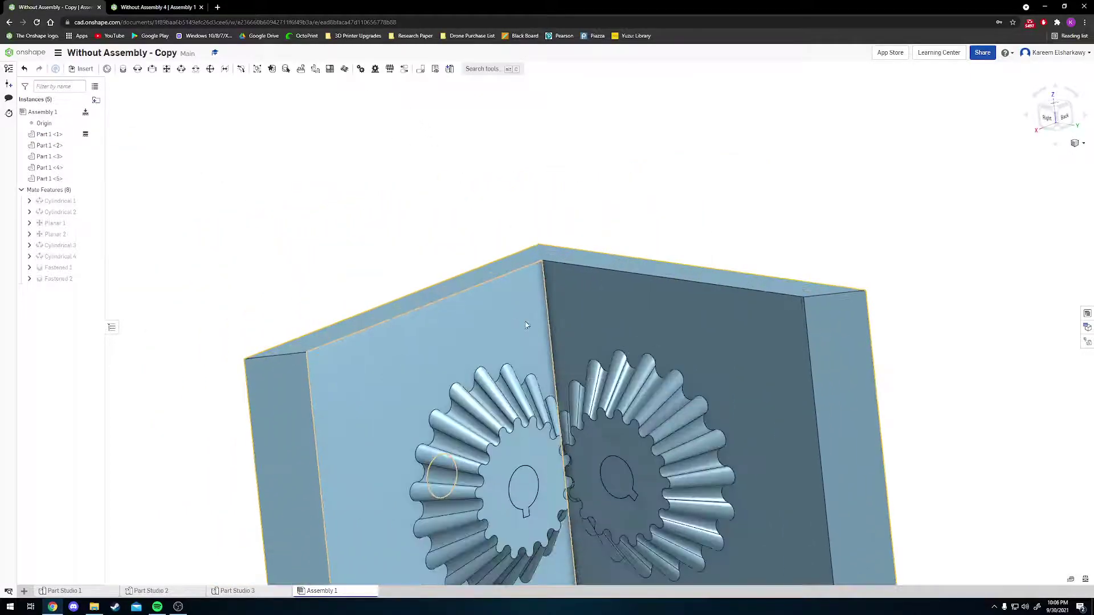
middle_click_drag(535, 344, 529, 236)
right_click_drag(529, 238, 533, 268)
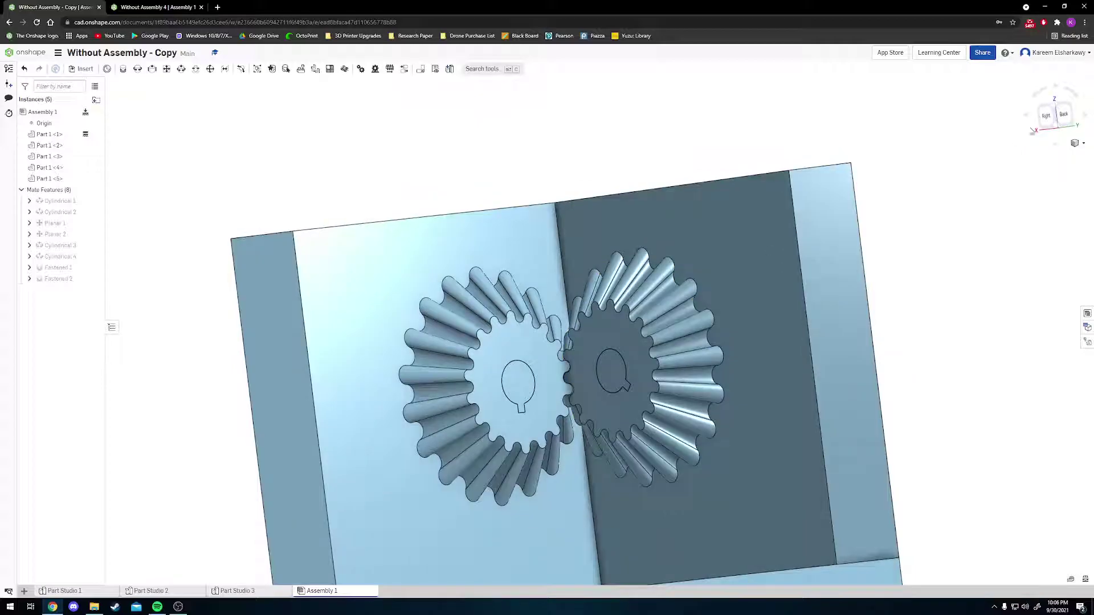
Step: Add a gear mate linking the Cylindrical 1 and Cylindrical 2 mates with a relation ratio of 1, leaving the direction unreversed
left_click(1058, 107)
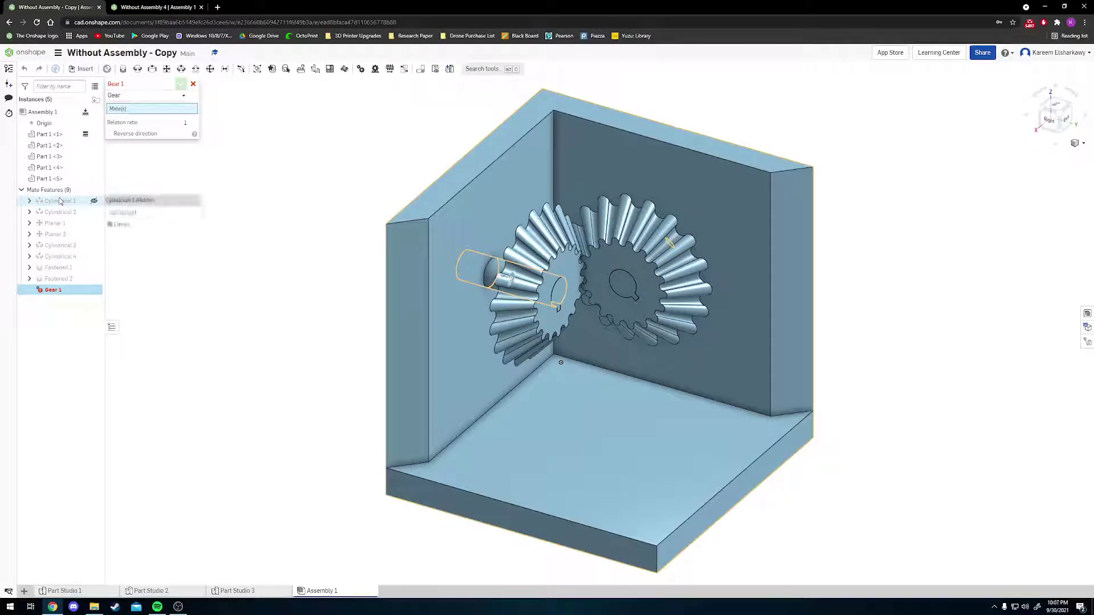
left_click(60, 201)
left_click(56, 213)
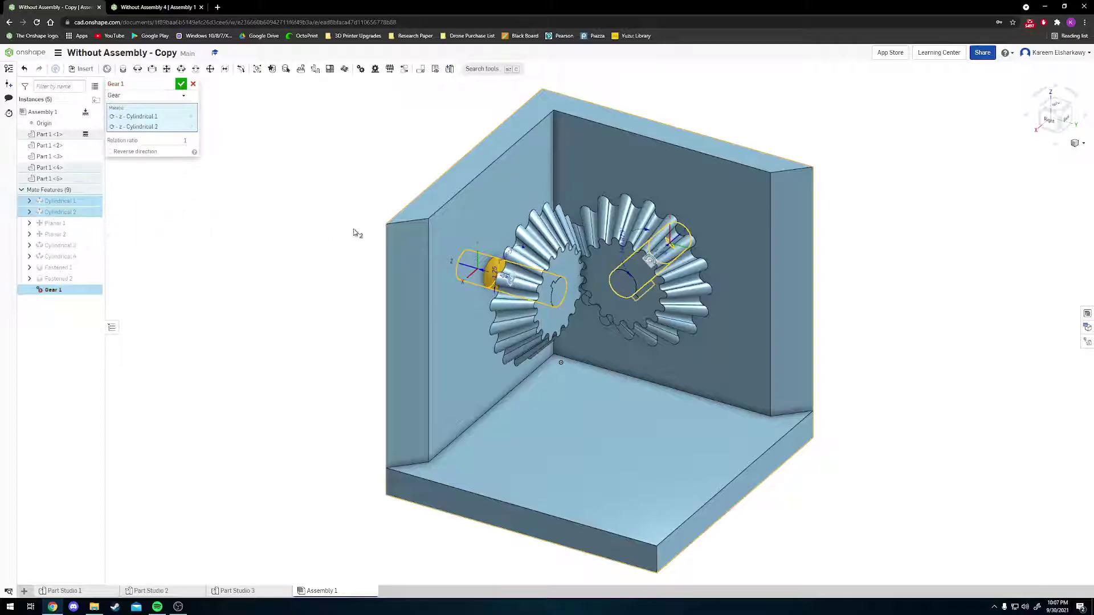
right_click_drag(369, 235, 321, 199)
scroll(593, 243, "up", 4)
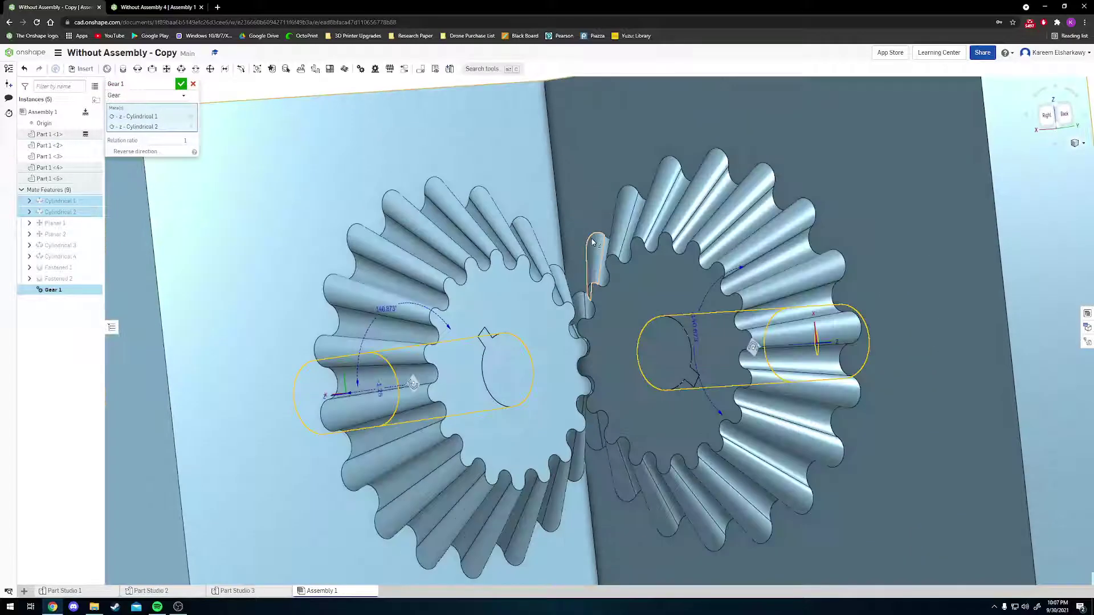
middle_click_drag(590, 243, 515, 229)
mouse_move(515, 229)
right_mouse_down()
mouse_move(405, 228)
mouse_move(505, 236)
right_mouse_up()
scroll(547, 298, "down", 4)
right_click_drag(547, 298, 561, 315)
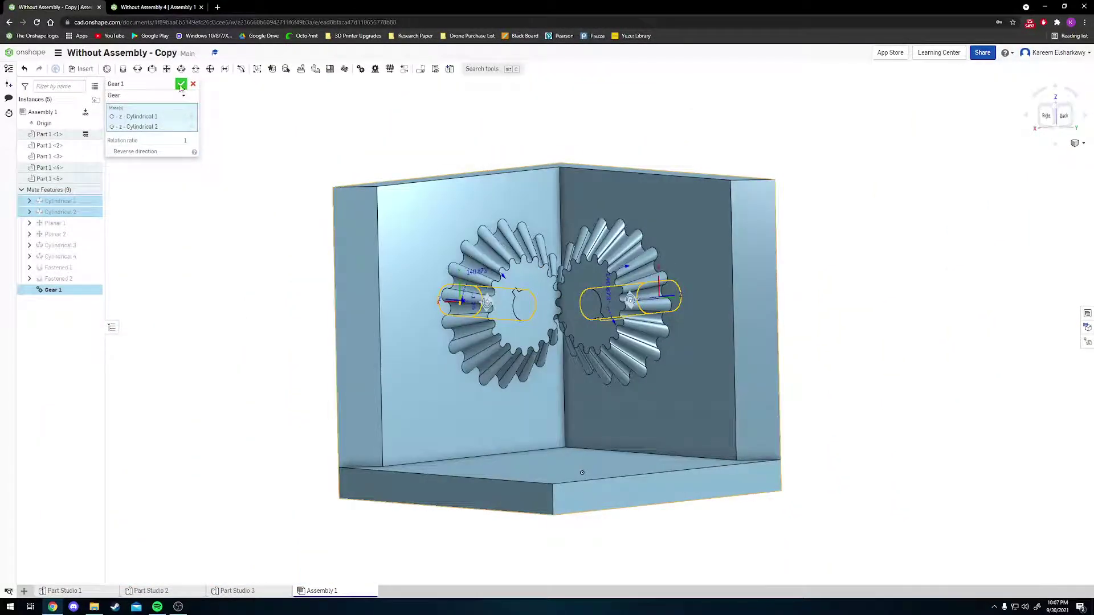
left_click(180, 85)
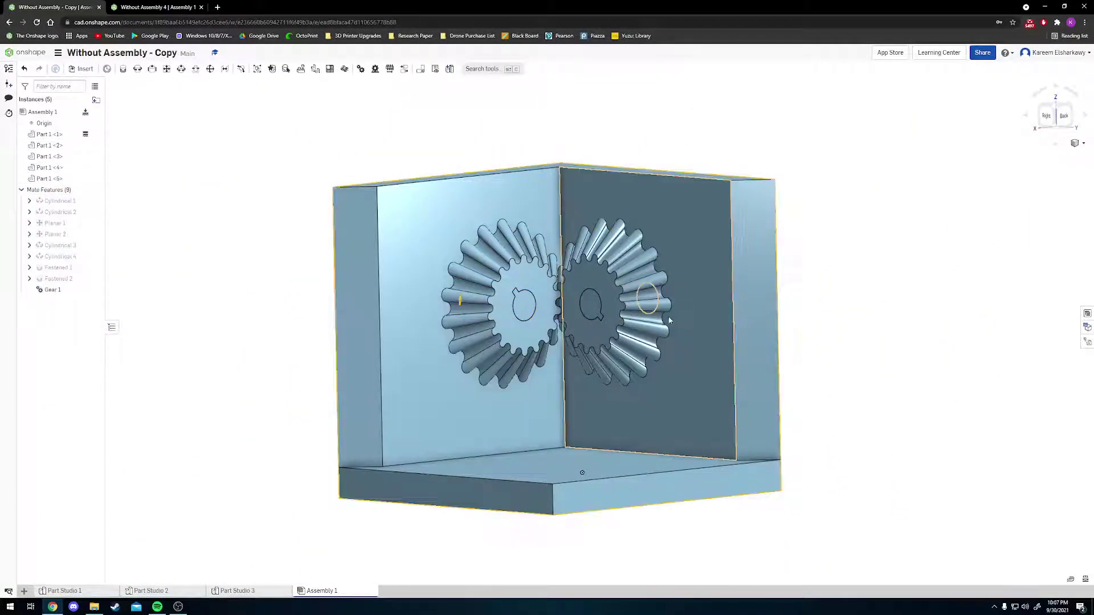
Step: Turn one bevel gear by hand to test that it drives the other through the gear mate
left_click_drag(667, 303, 603, 262)
scroll(589, 349, "up", 2)
scroll(590, 348, "down", 4)
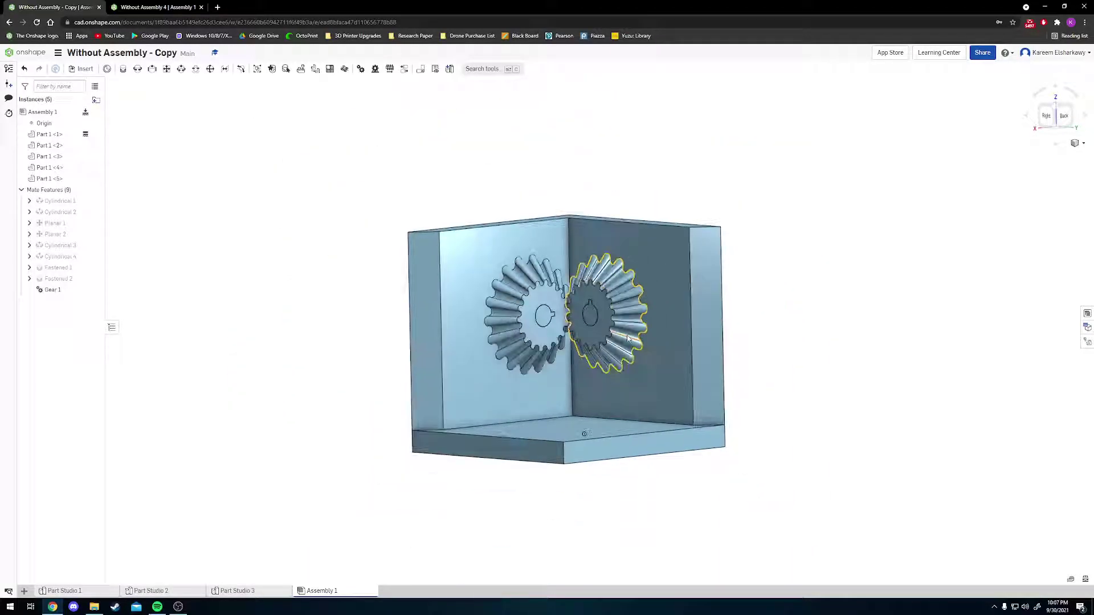
right_click_drag(615, 307, 634, 350)
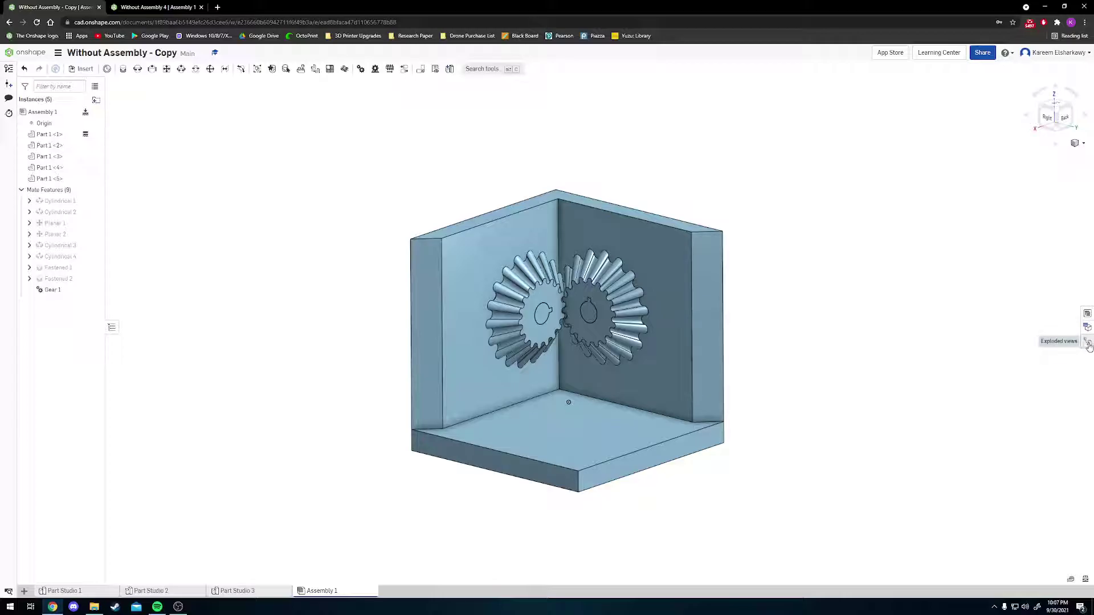
Step: Create an exploded view and add a step translating the bevel gear Part 1 <2> 10 in off its shaft along the shaft axis
left_click(1088, 343)
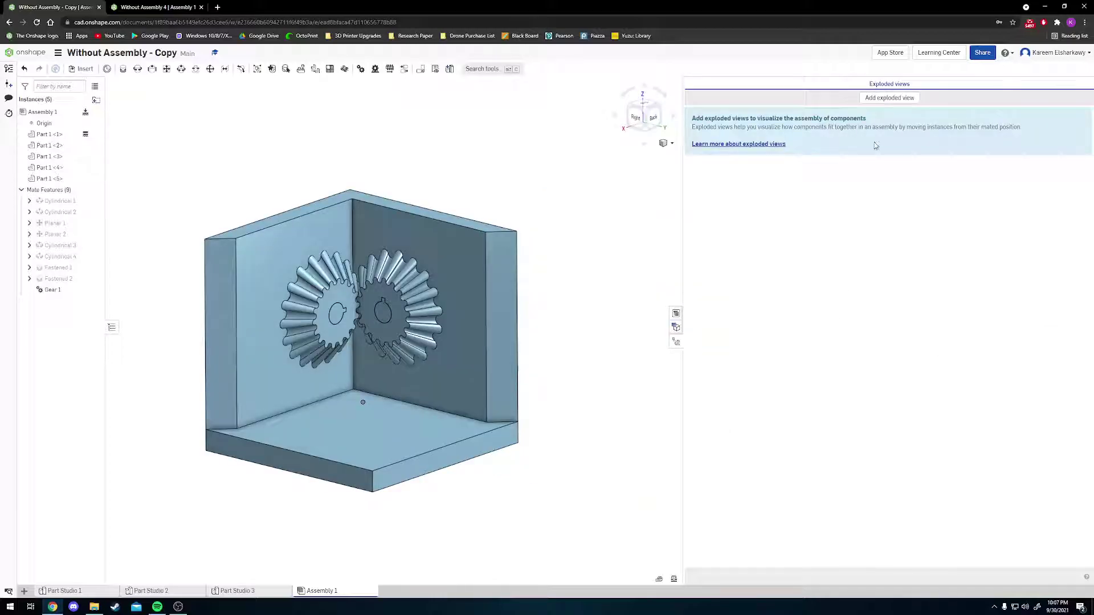
left_click(882, 98)
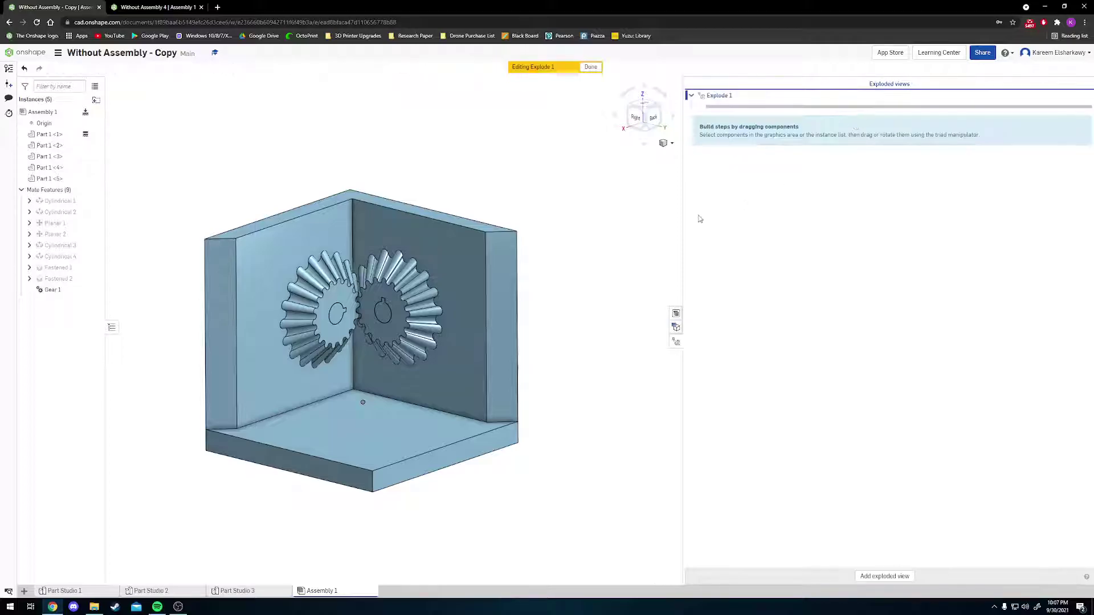
left_click(371, 323)
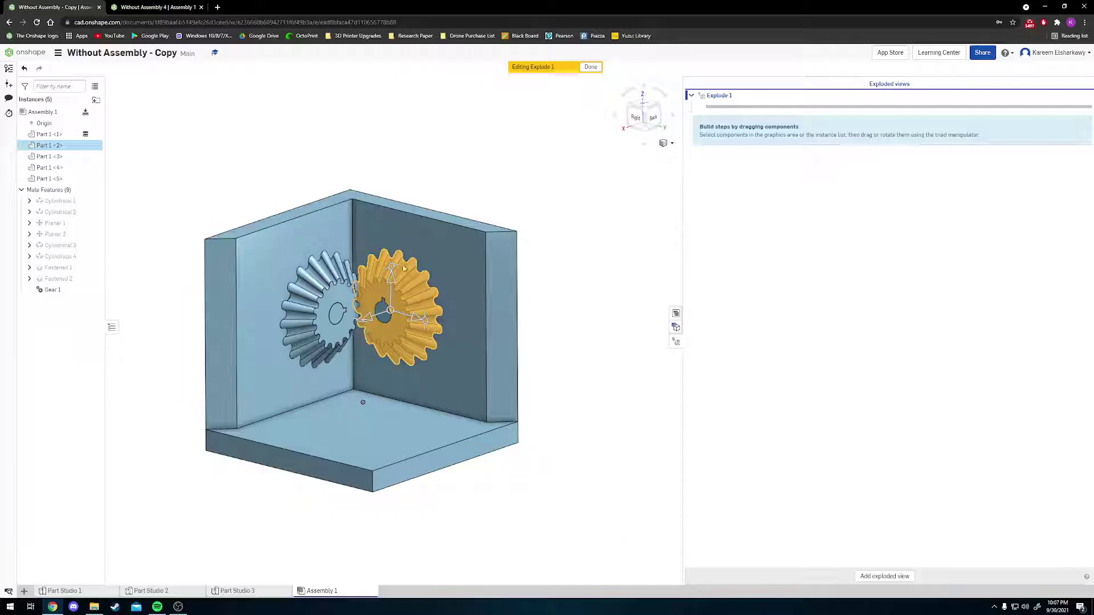
left_click_drag(366, 322, 238, 360)
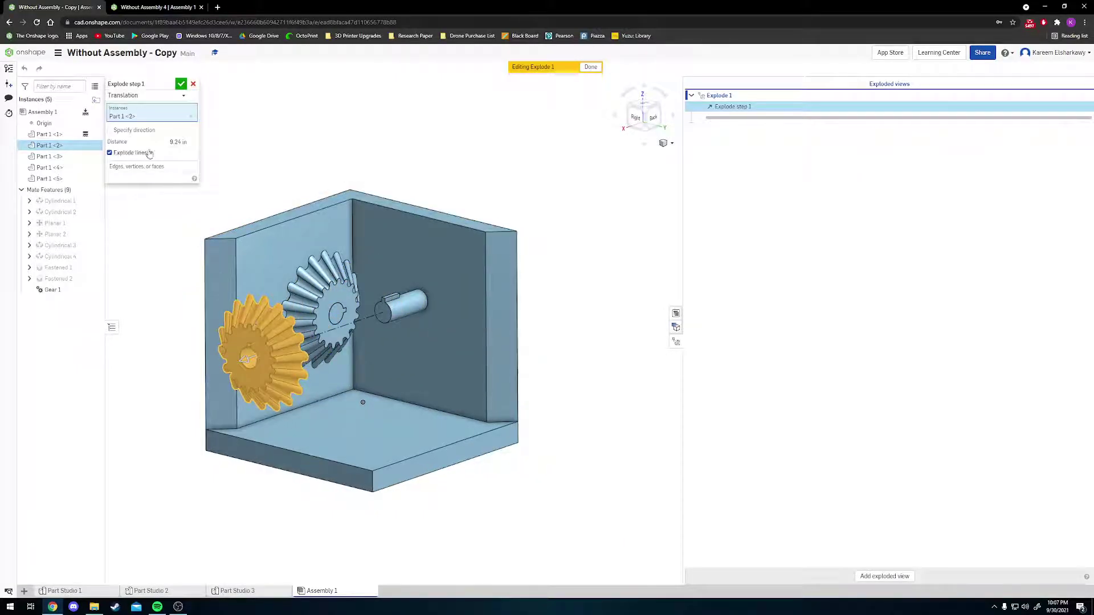
left_click(149, 144)
type("10")
key("Return")
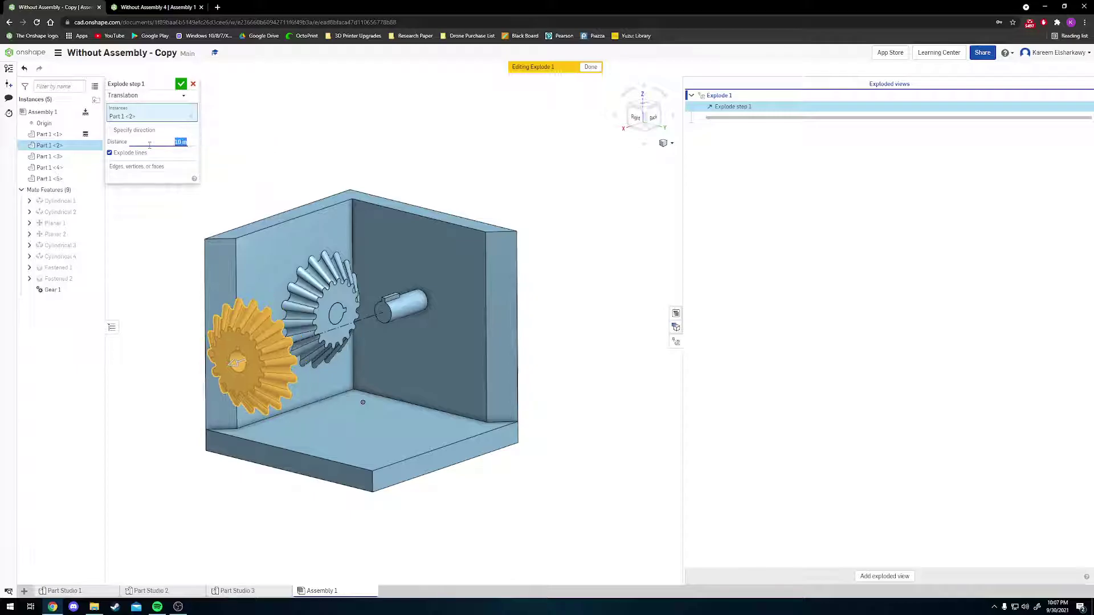
left_click(181, 83)
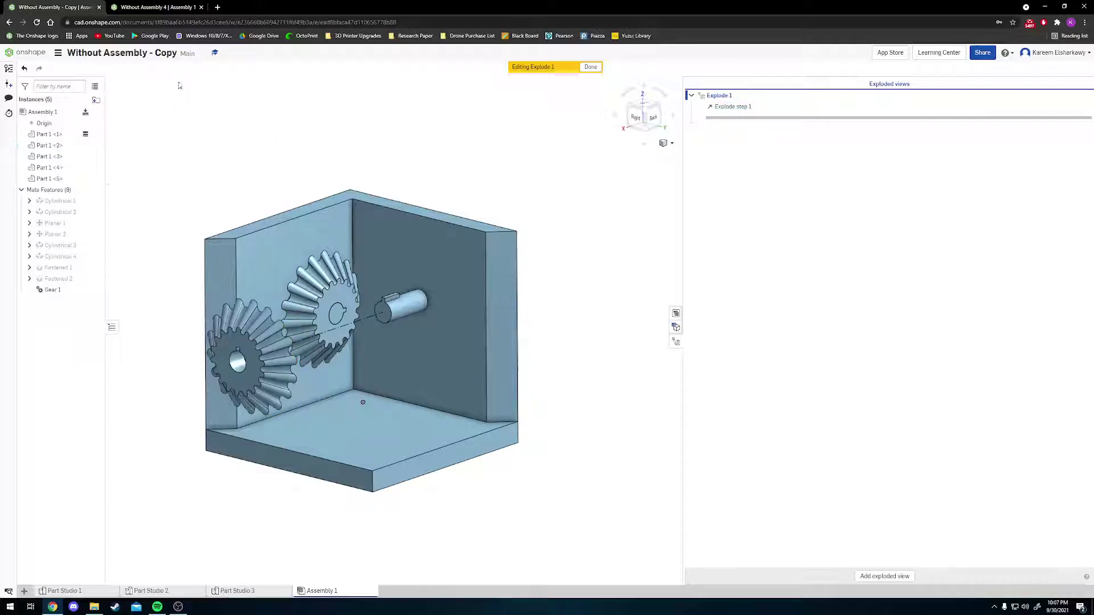
Step: Add an explode step translating the other bevel gear, Part 1 <3>, 10 in off its shaft along the shaft axis
left_click(344, 342)
left_click_drag(353, 323, 494, 353)
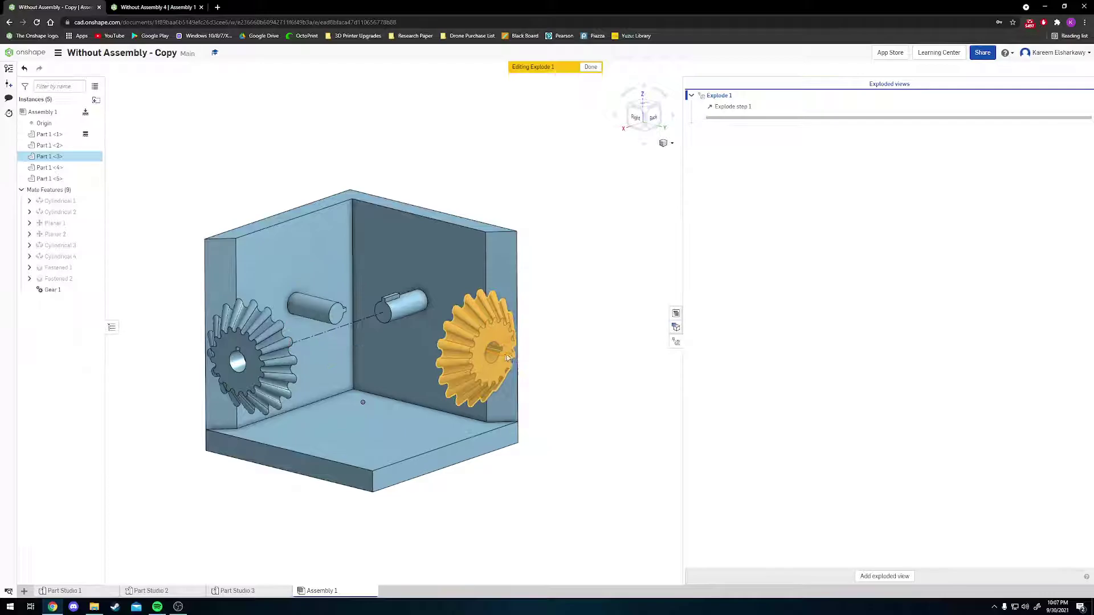
left_click(153, 142)
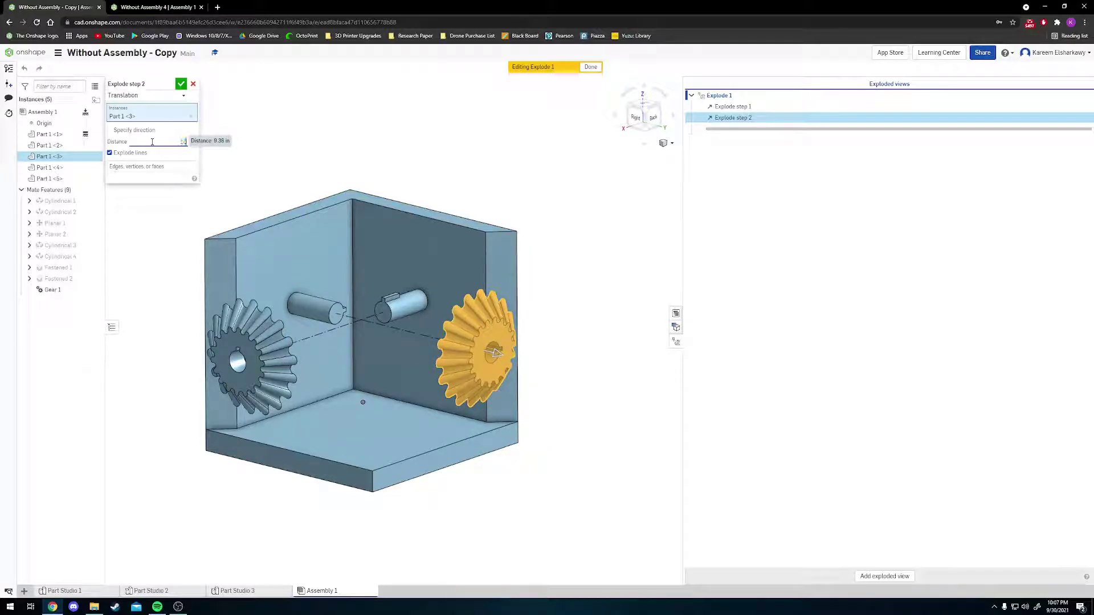
type("10")
key("Return")
left_click(181, 84)
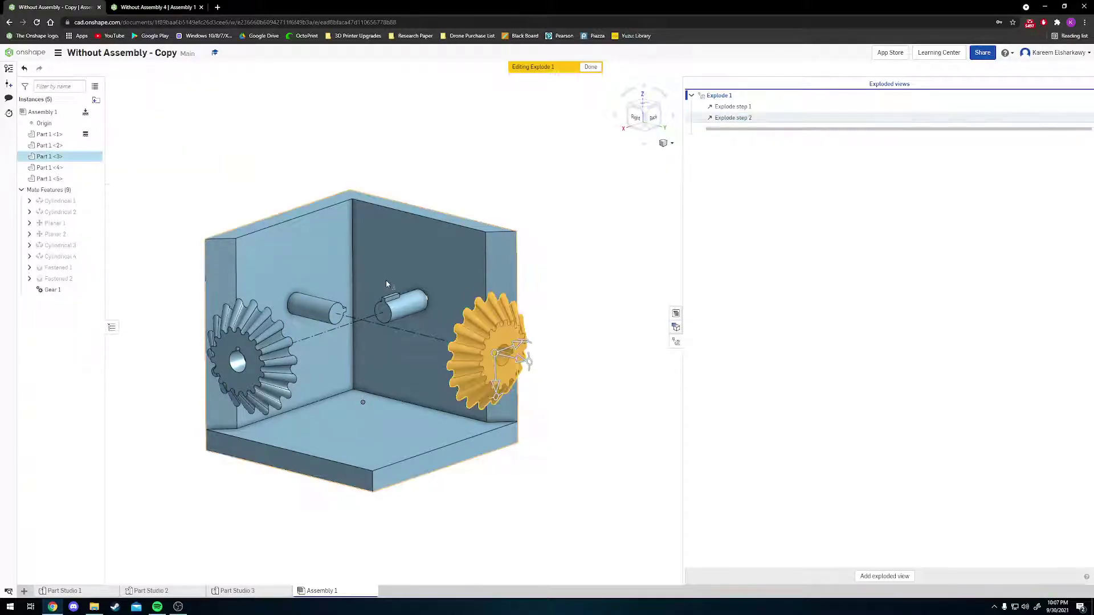
Step: Add an explode step translating the shaft Part 1 <4> 6 in out of its bracket hole along the shaft axis
right_click_drag(386, 279, 389, 342)
left_click(393, 309)
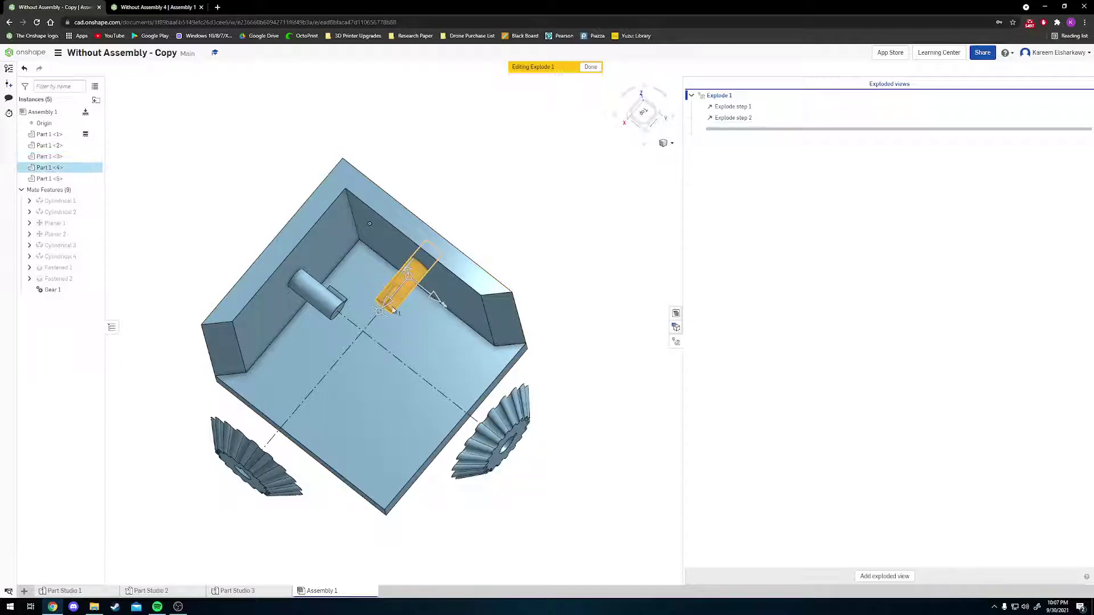
left_click_drag(389, 308, 311, 399)
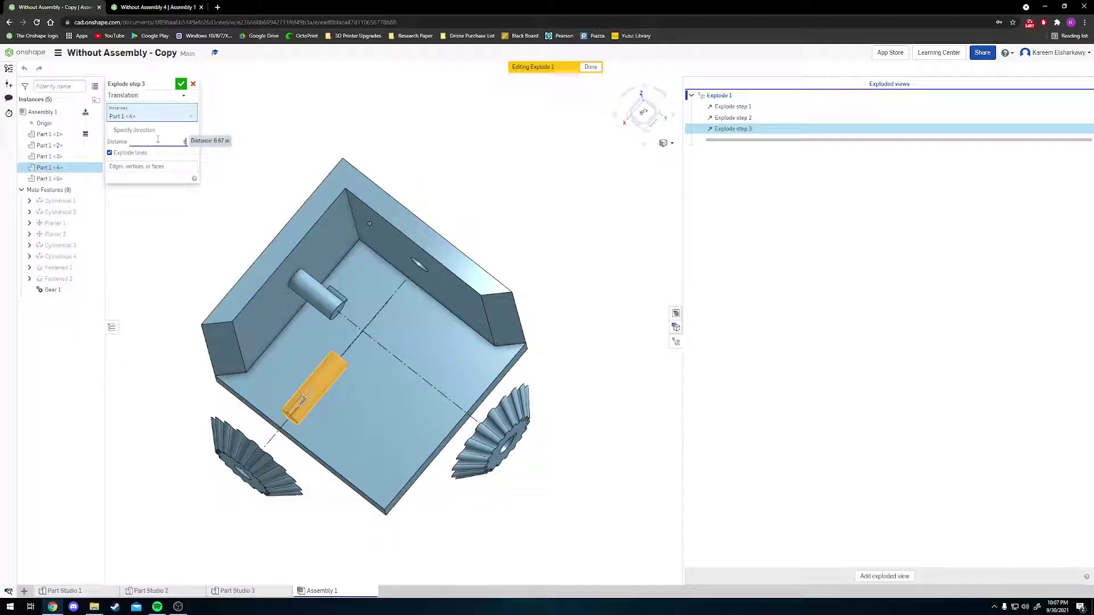
left_click(158, 140)
left_click(181, 84)
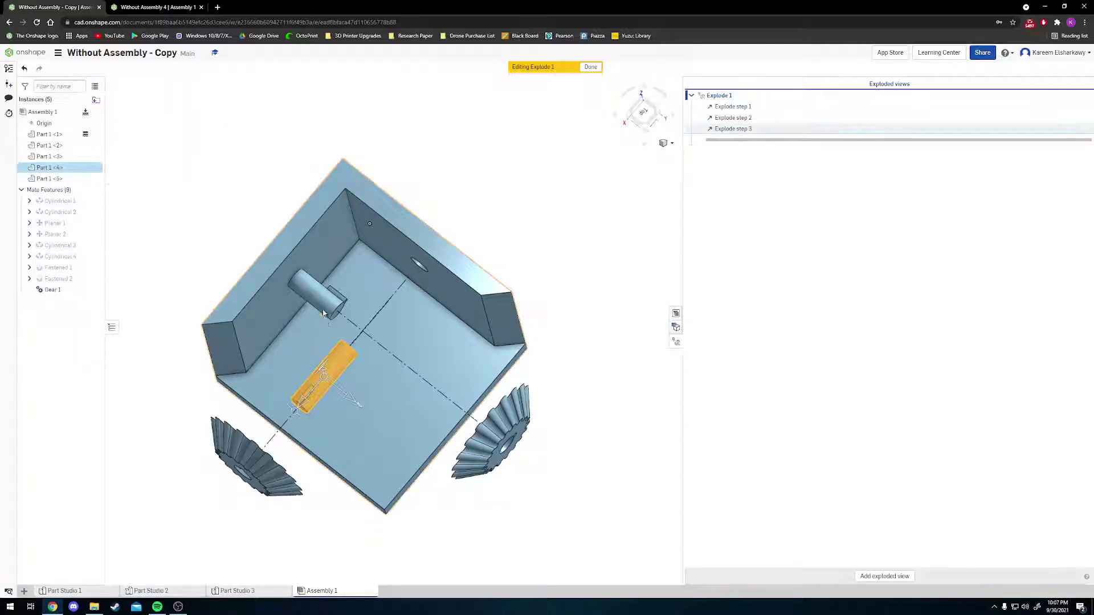
Step: Add an explode step translating the other shaft, Part 1 <5>, 6 in out of its bracket hole along the shaft axis
left_click(339, 309)
left_click_drag(339, 310, 420, 375)
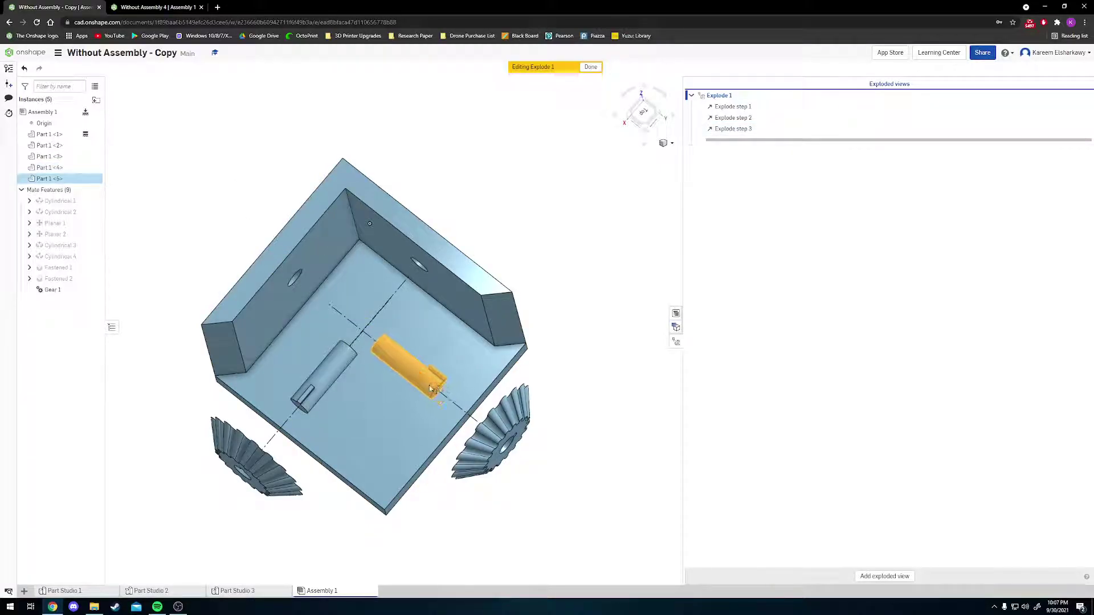
left_click(146, 144)
type("6")
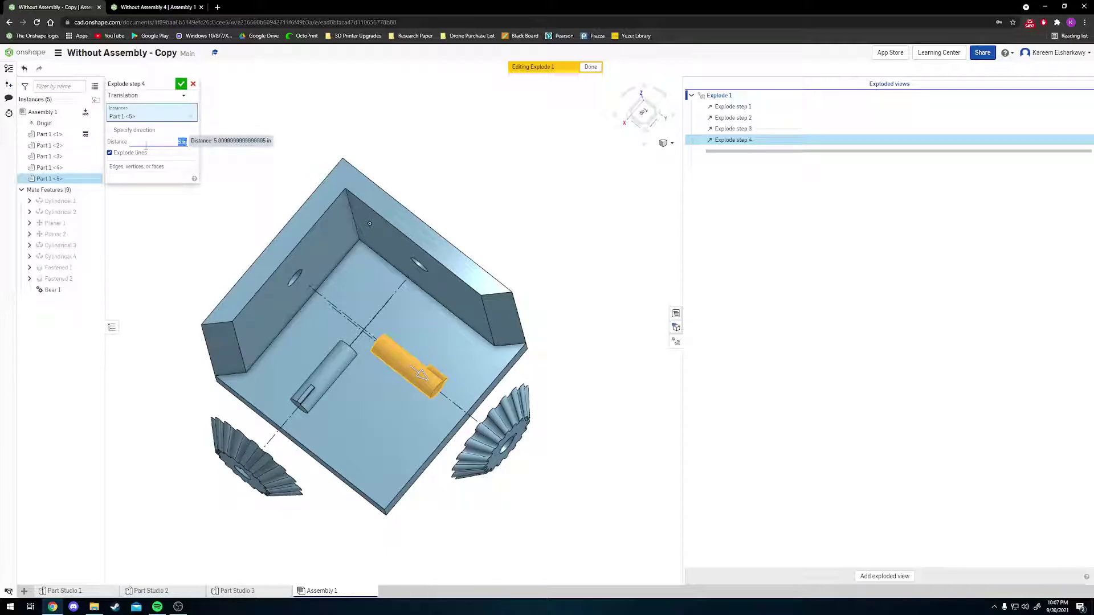
key("Return")
left_click(180, 84)
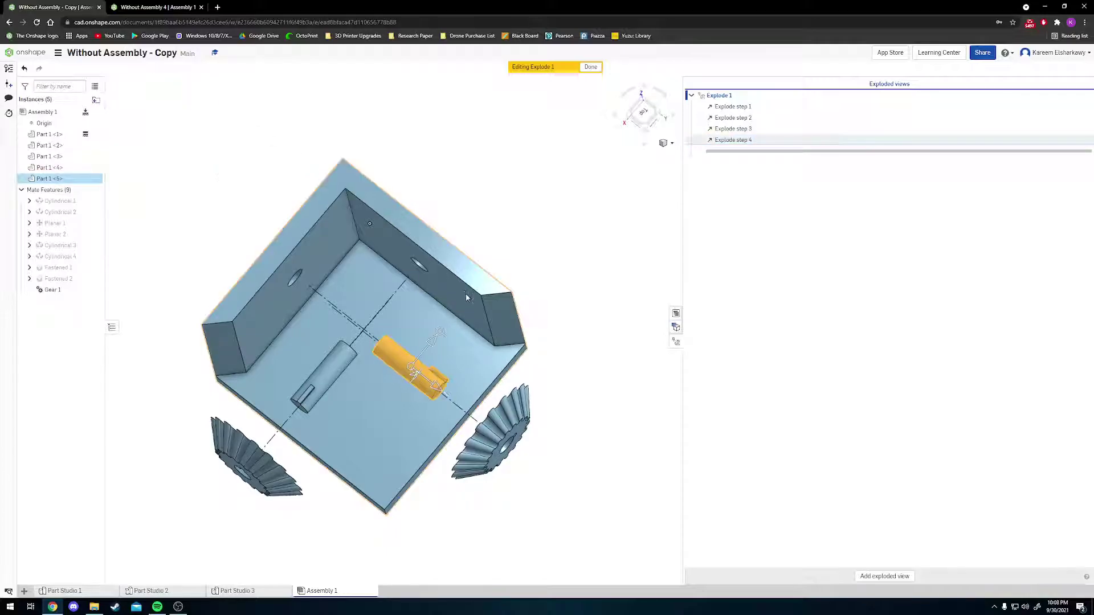
Step: Finish editing Explode 1, and reopen it briefly to check the exploded gears and shafts
right_click_drag(466, 293, 518, 429)
left_click(595, 67)
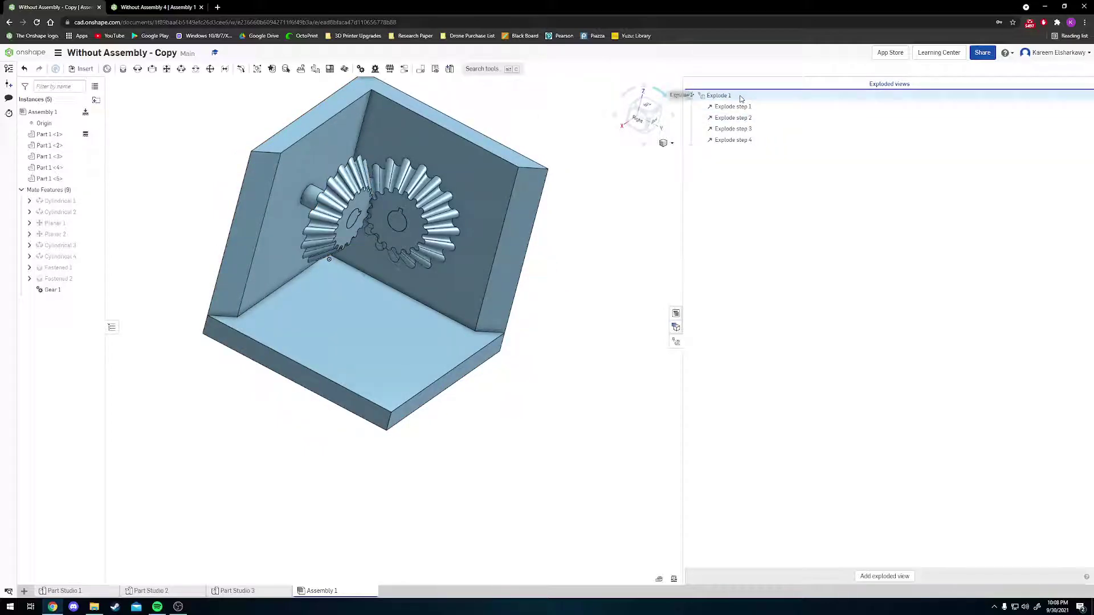
double_click(719, 95)
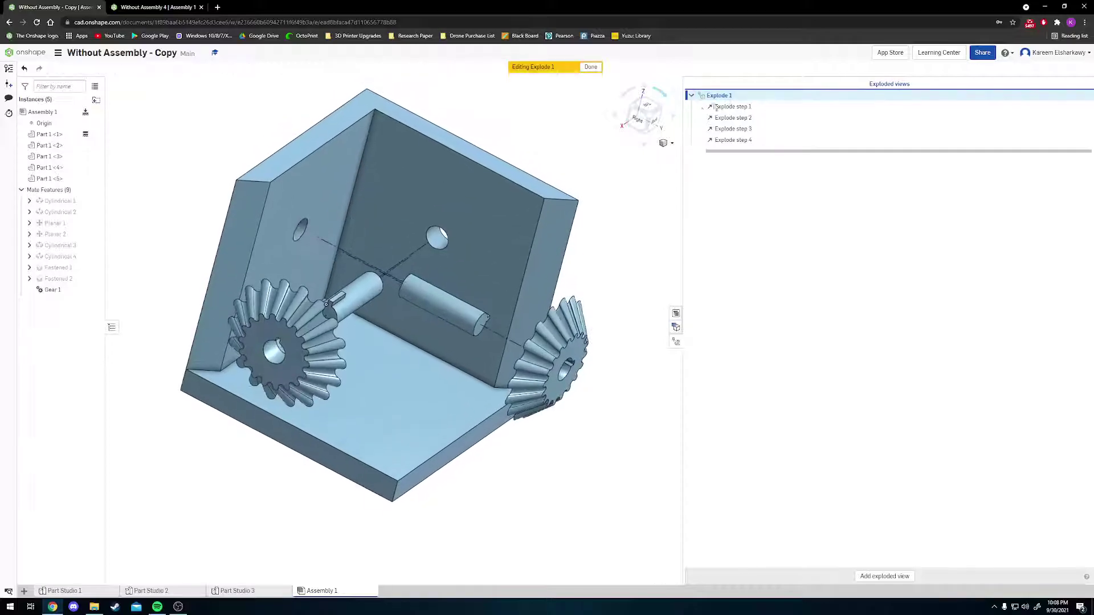
left_click(592, 67)
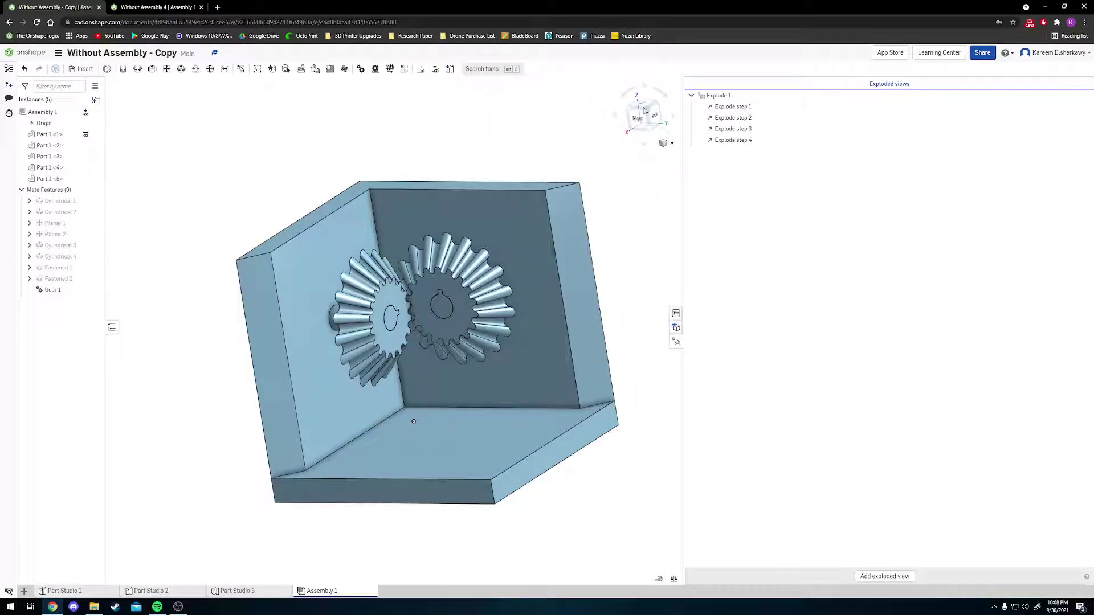
Step: View the collapsed assembly isometrically and examine the two meshing bevel gears in the bracket
left_click(645, 111)
scroll(492, 272, "down", 3)
scroll(480, 277, "up", 4)
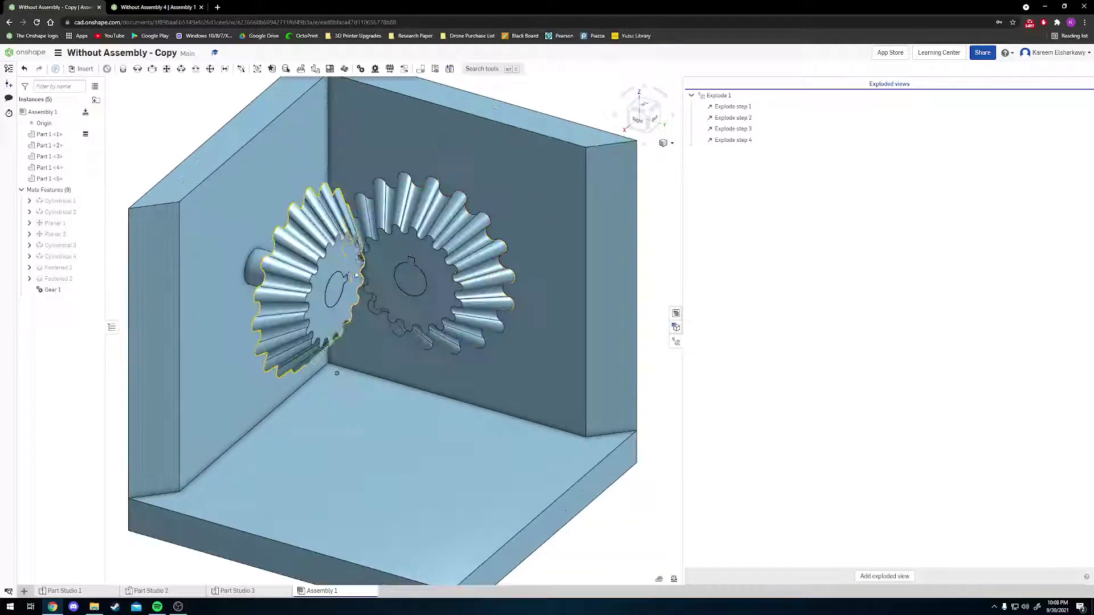
scroll(359, 279, "up", 2)
scroll(399, 307, "down", 5)
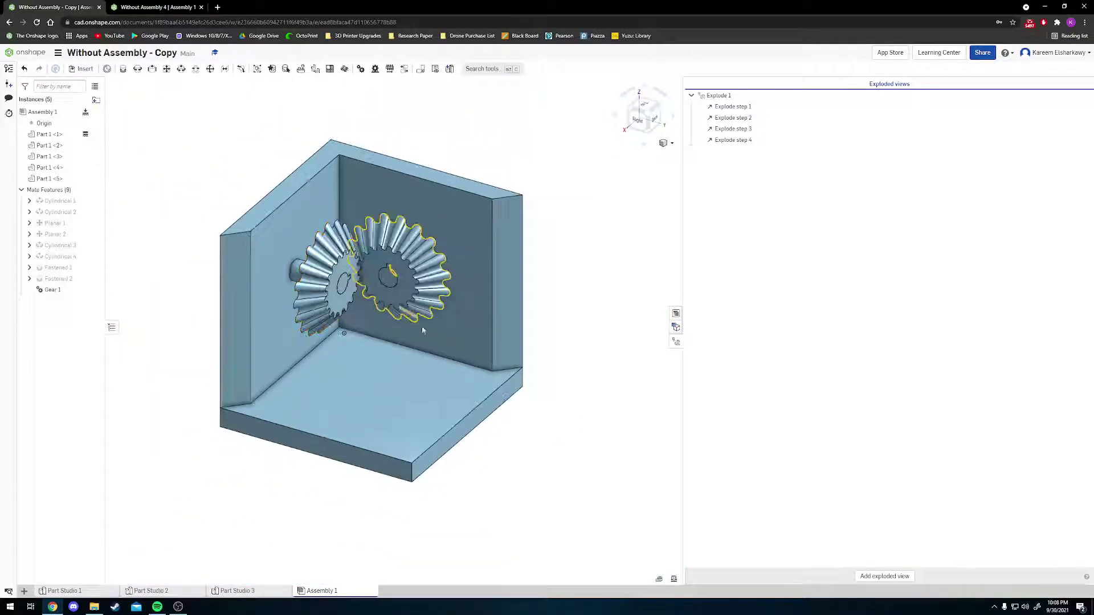